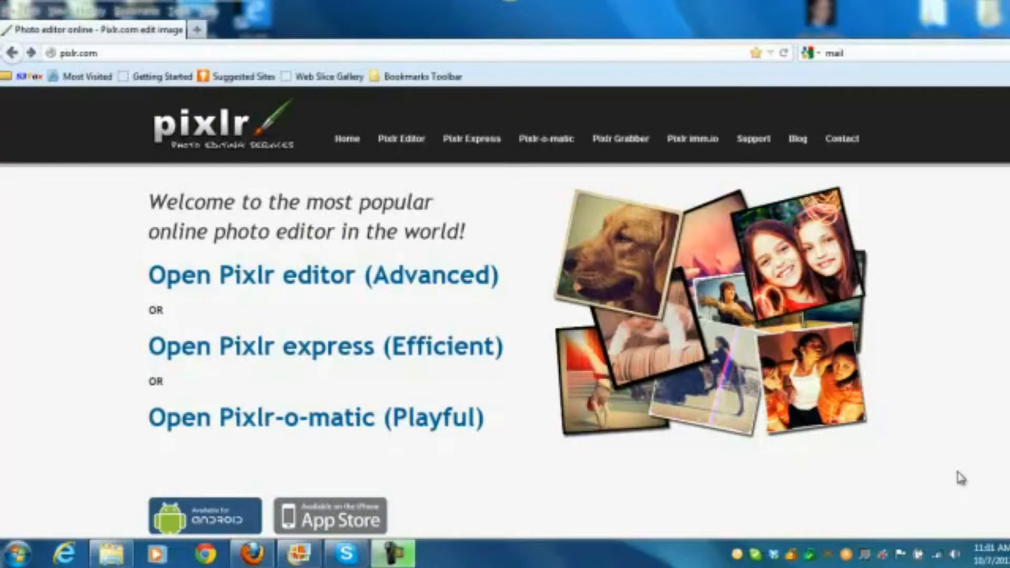
# Step: Open the banner ad template JPEG from the desktop's pixlr-templates folder and widen the image viewer window
pyautogui.click(965, 1)
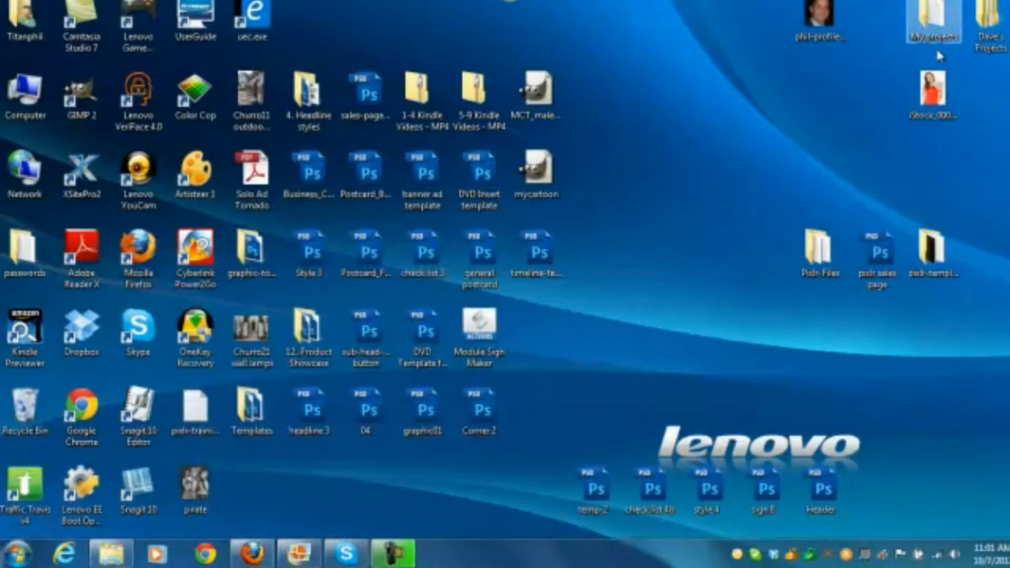
pyautogui.doubleClick(934, 250)
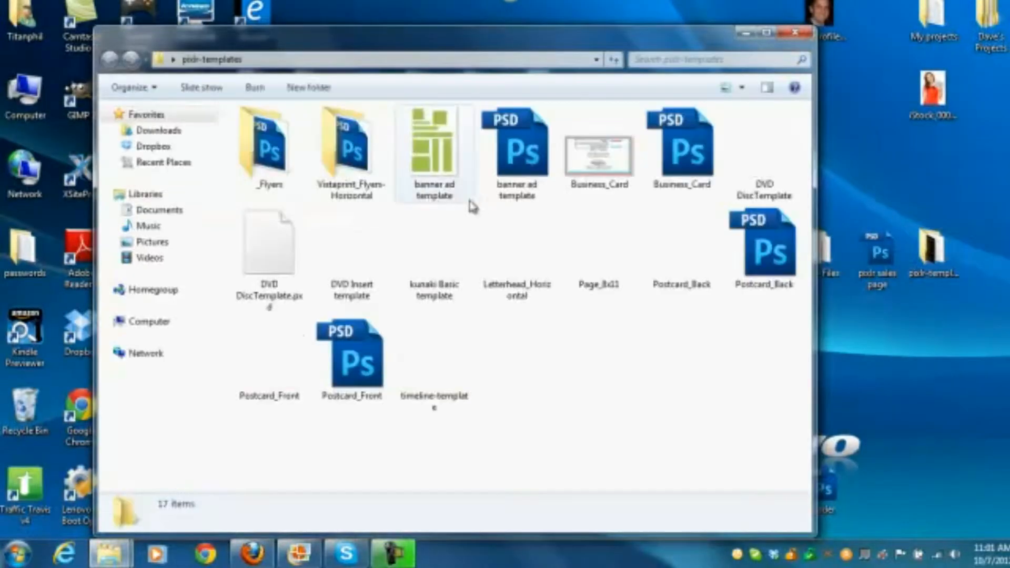
pyautogui.click(434, 160)
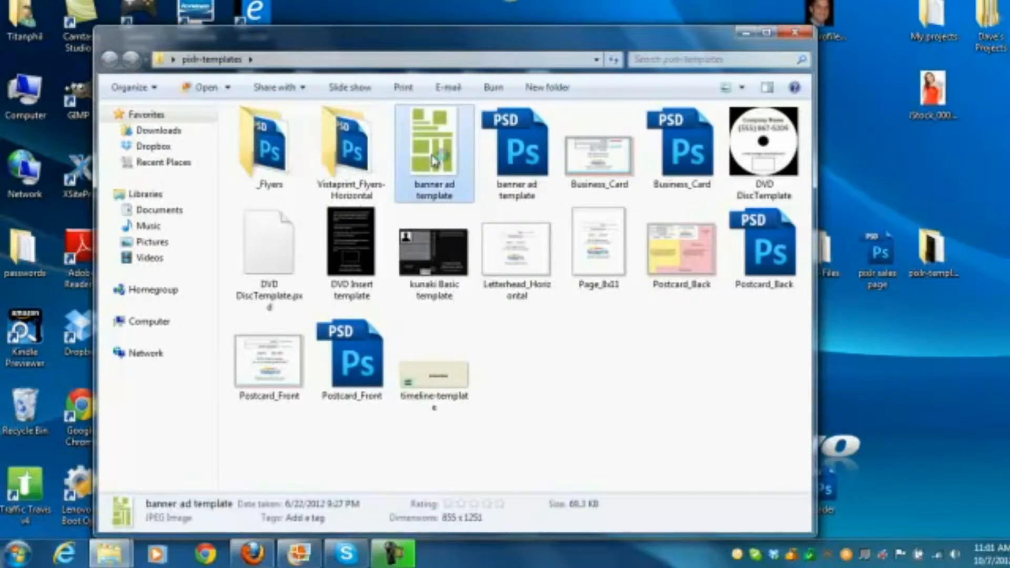
pyautogui.doubleClick(434, 160)
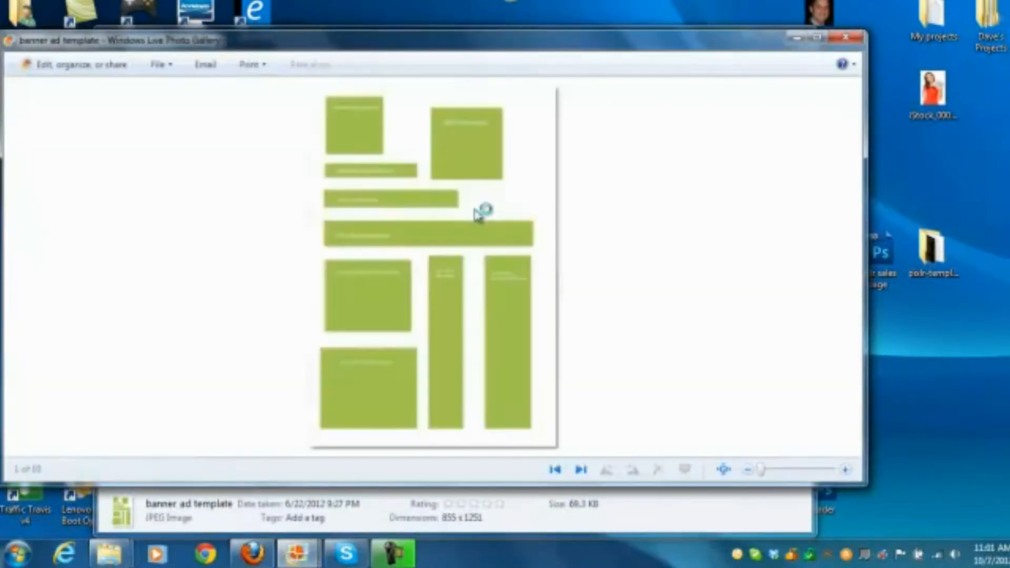
pyautogui.moveTo(863, 481); pyautogui.dragTo(953, 483)
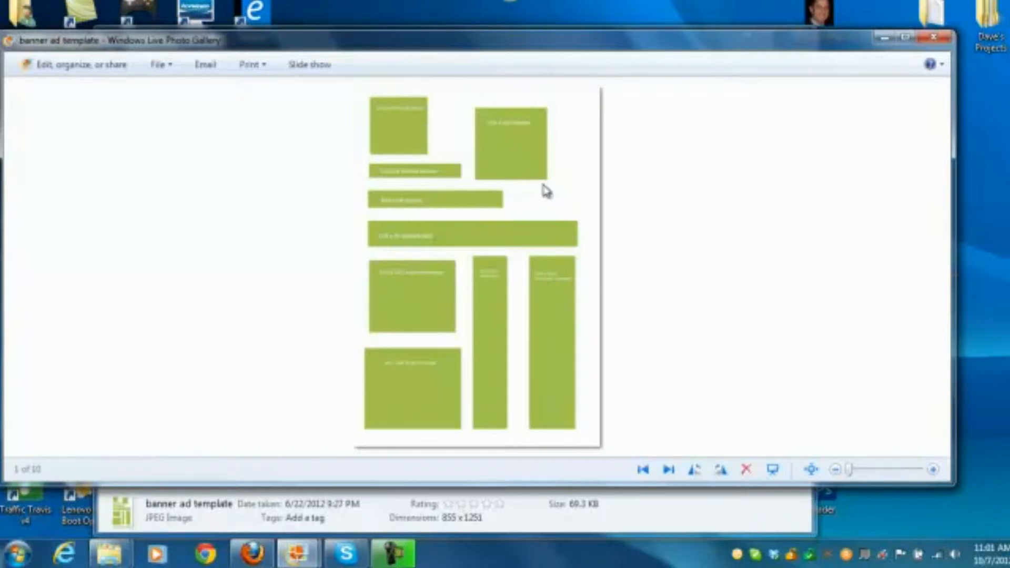
# Step: Examine the banner ad template's labelled sizes up close and as a whole, and put the viewer away
pyautogui.click(933, 469)
pyautogui.click(933, 470)
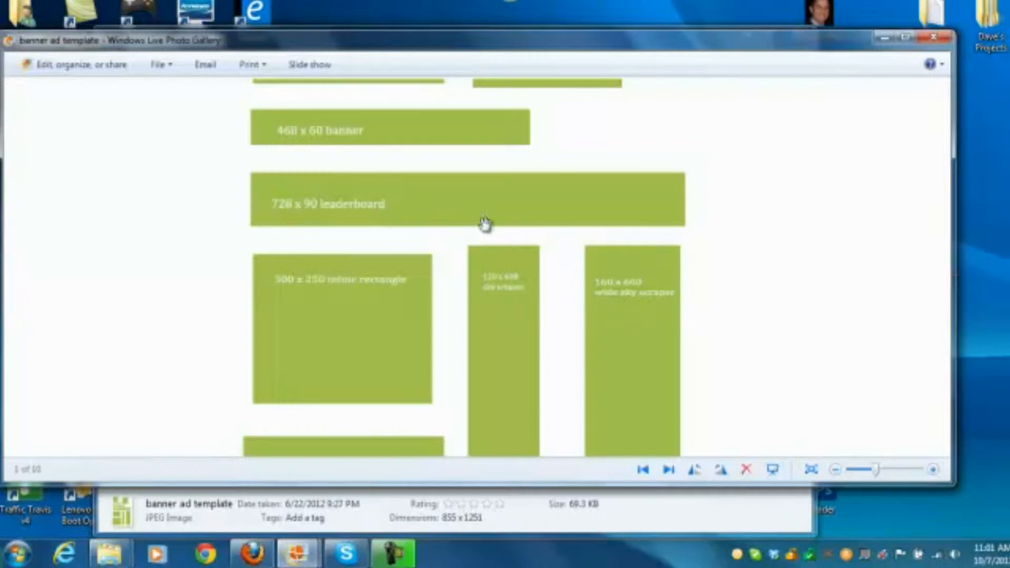
pyautogui.scroll(1, 897, 293)
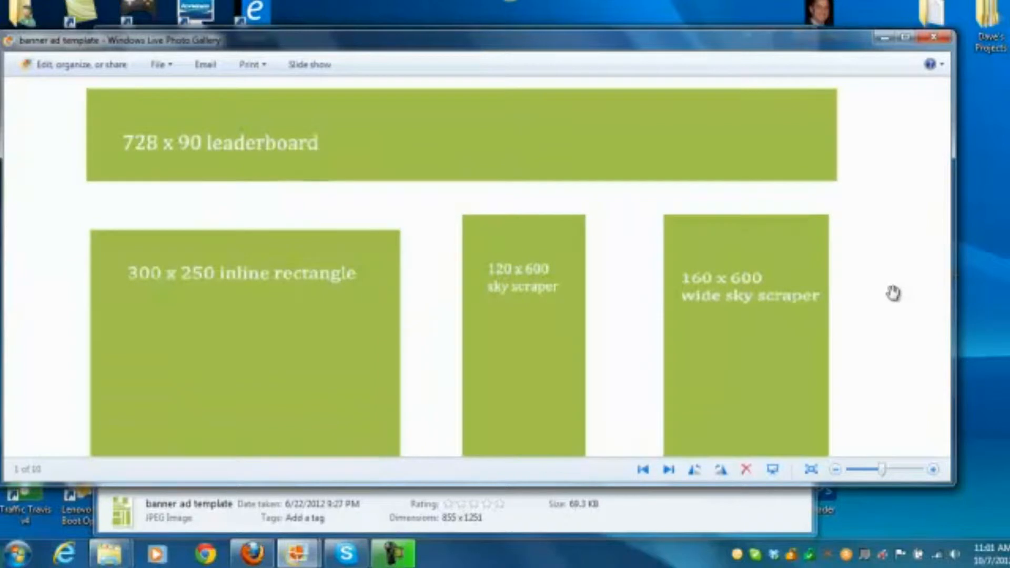
pyautogui.scroll(-2, 892, 293)
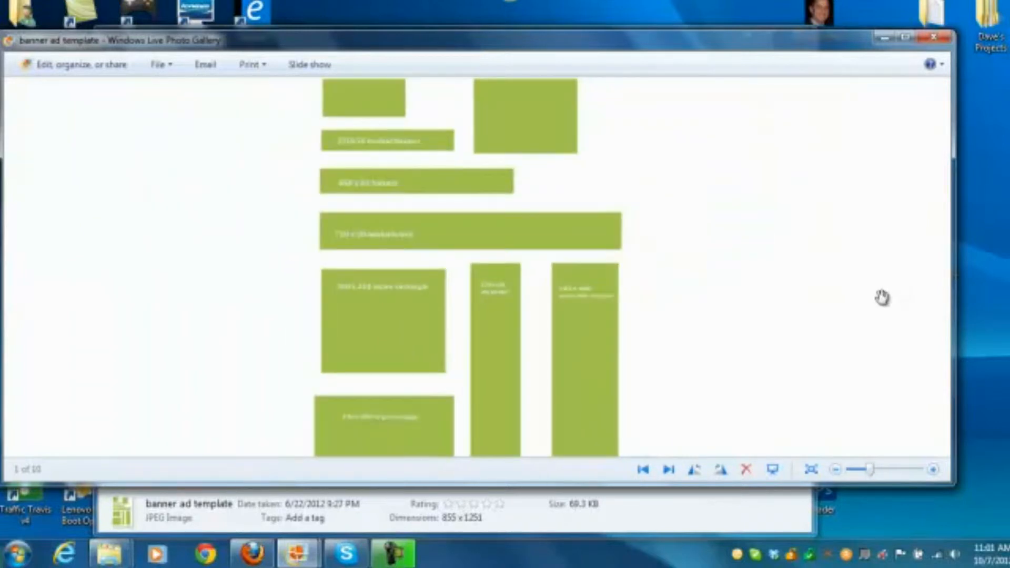
pyautogui.scroll(-1, 883, 297)
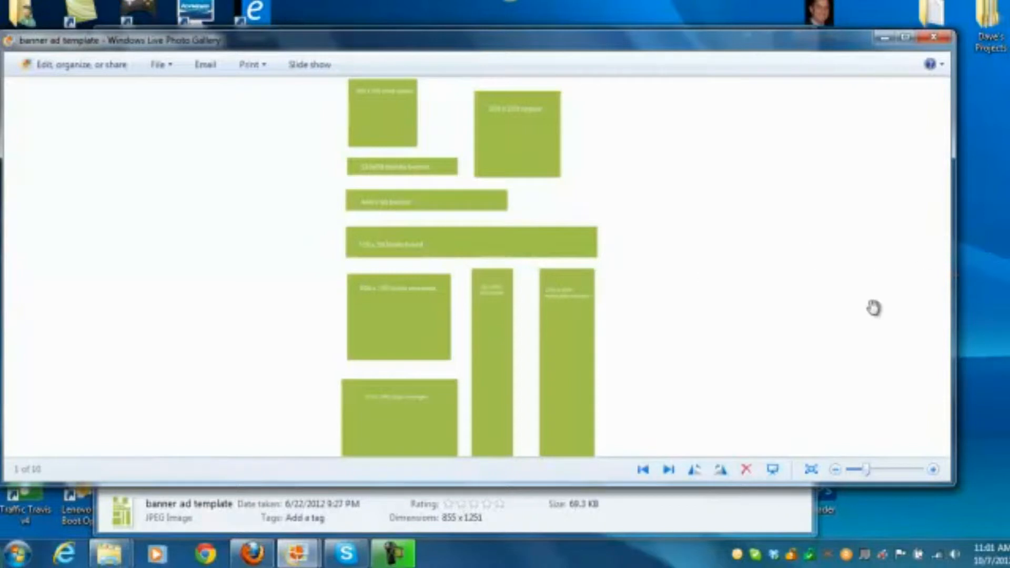
pyautogui.scroll(1, 874, 308)
pyautogui.scroll(-2, 873, 308)
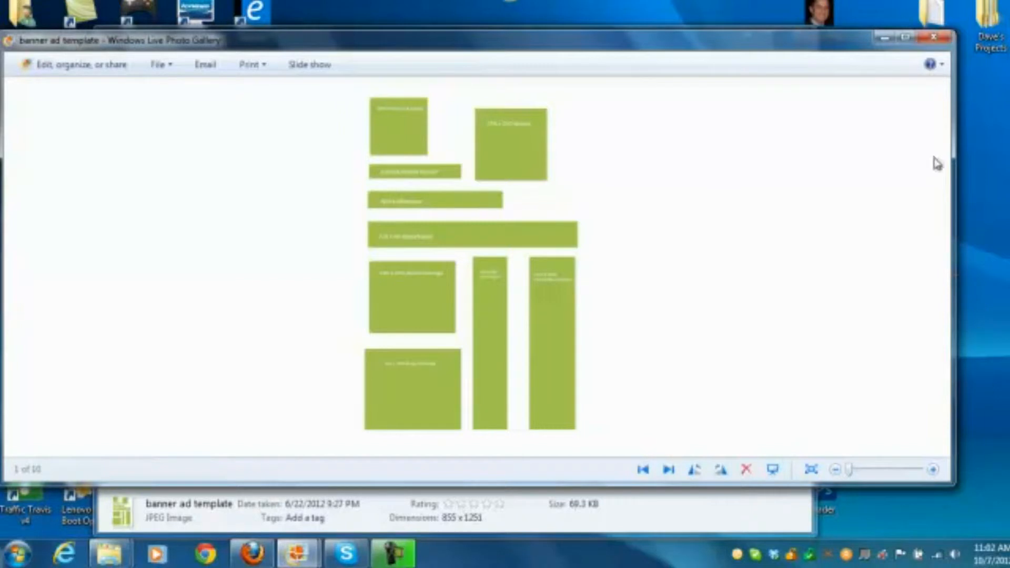
pyautogui.click(883, 38)
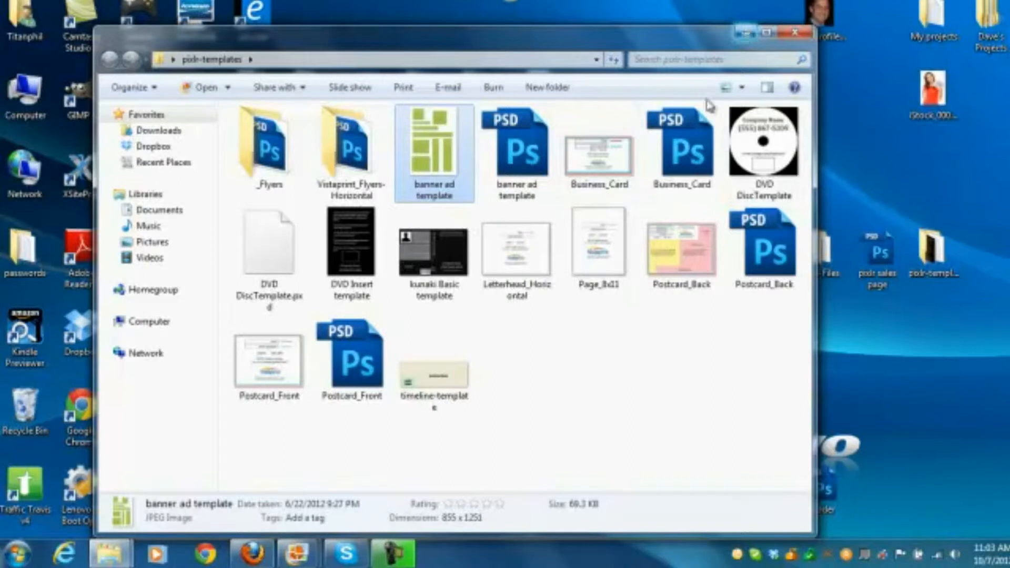
# Step: Switch to Firefox, open the advanced Pixlr editor and start a new image
pyautogui.click(254, 554)
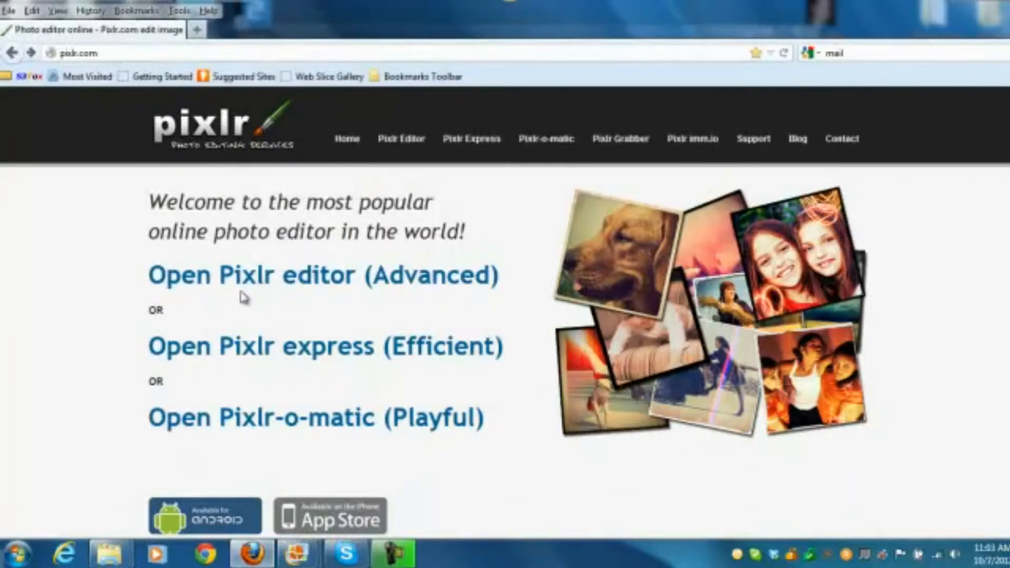
pyautogui.click(304, 281)
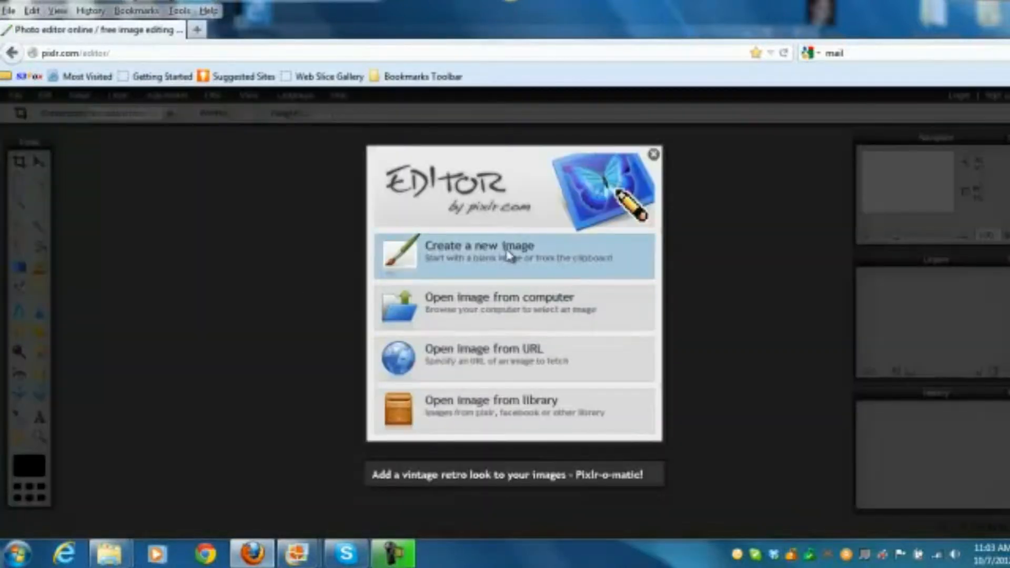
pyautogui.click(508, 255)
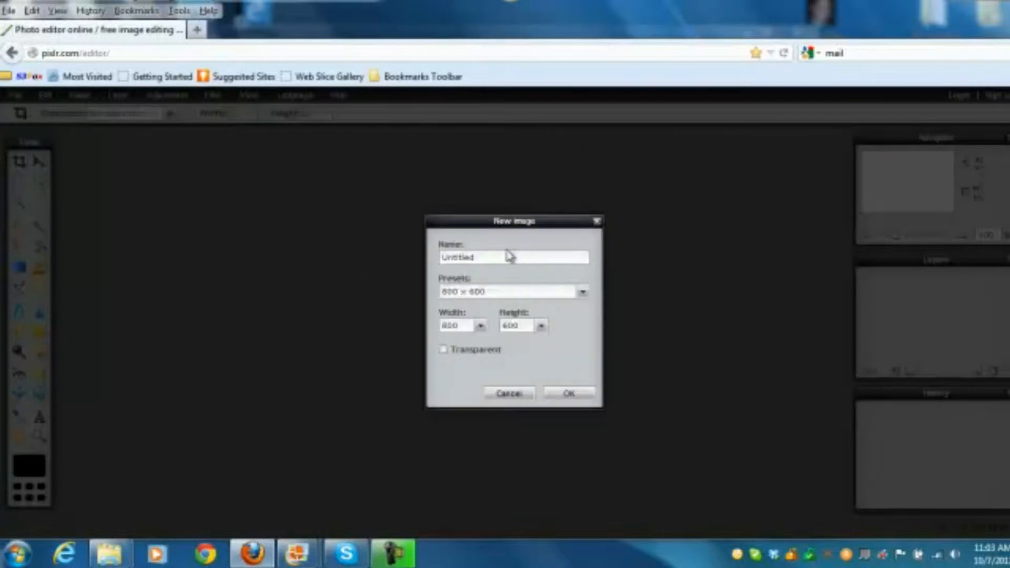
# Step: Create the new image with the name Banner test, a width of 250 and a height of 250
pyautogui.click(500, 294)
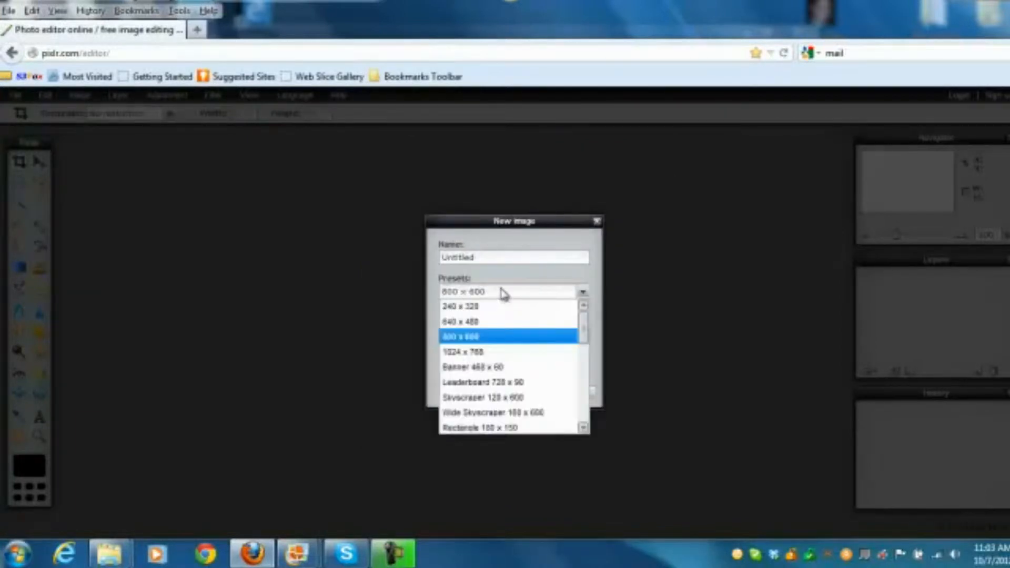
pyautogui.click(504, 293)
pyautogui.doubleClick(447, 326)
pyautogui.write('350')
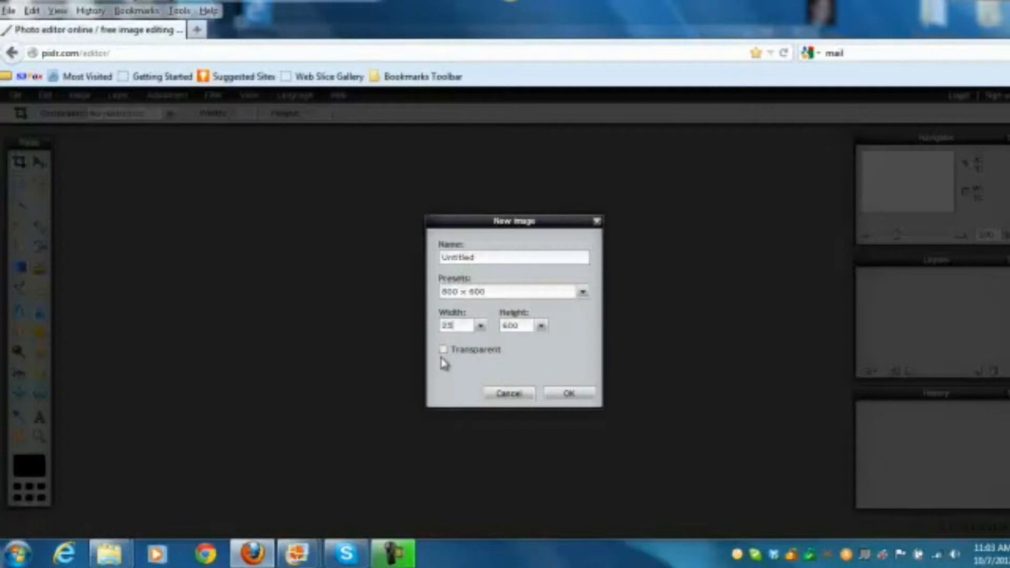
pyautogui.doubleClick(517, 326)
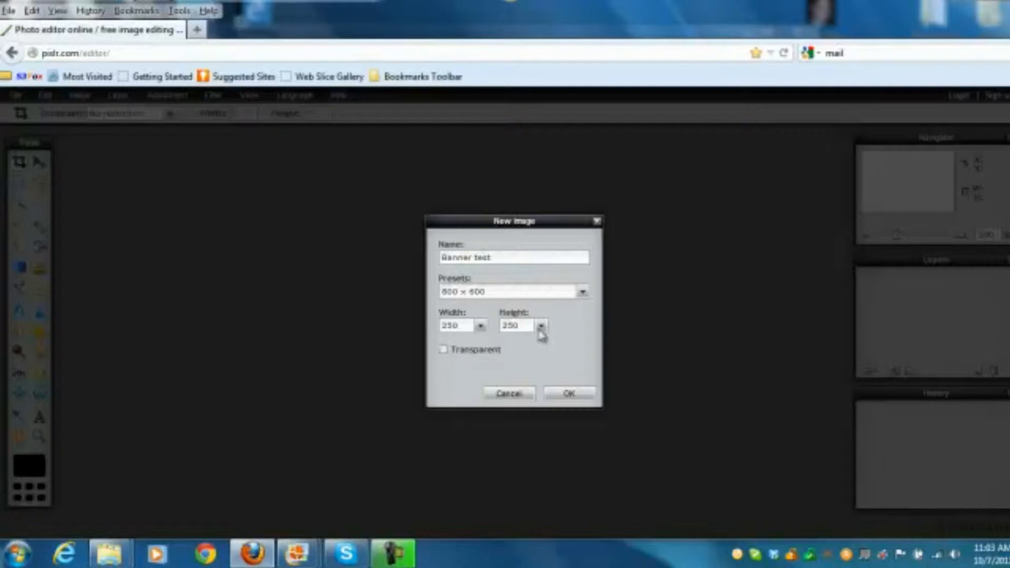
pyautogui.click(569, 393)
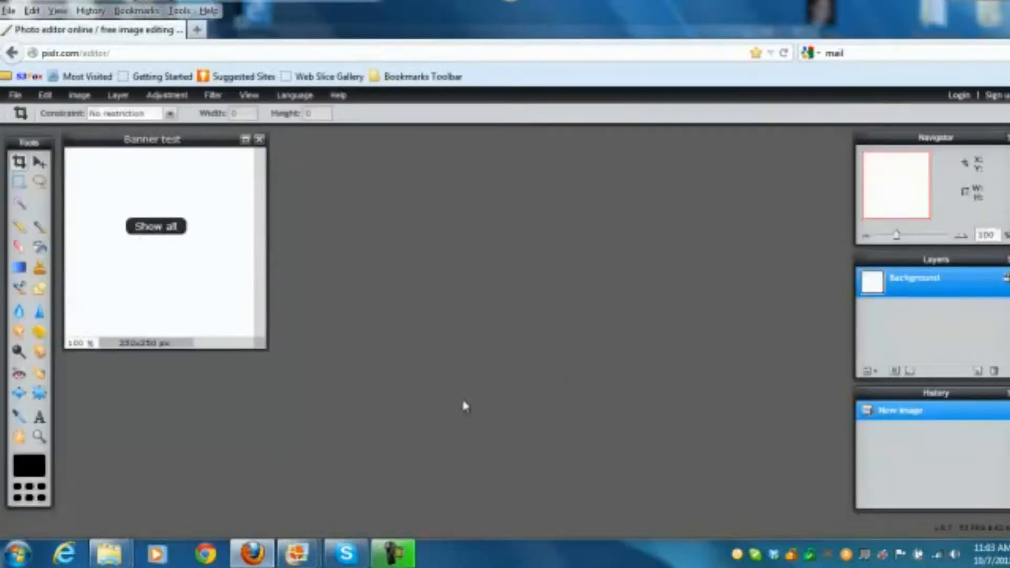
# Step: Enlarge the Banner test window around its canvas and arrange it beside the tool palette, moved slightly inward
pyautogui.moveTo(210, 141); pyautogui.dragTo(504, 173)
pyautogui.moveTo(46, 145); pyautogui.dragTo(94, 145)
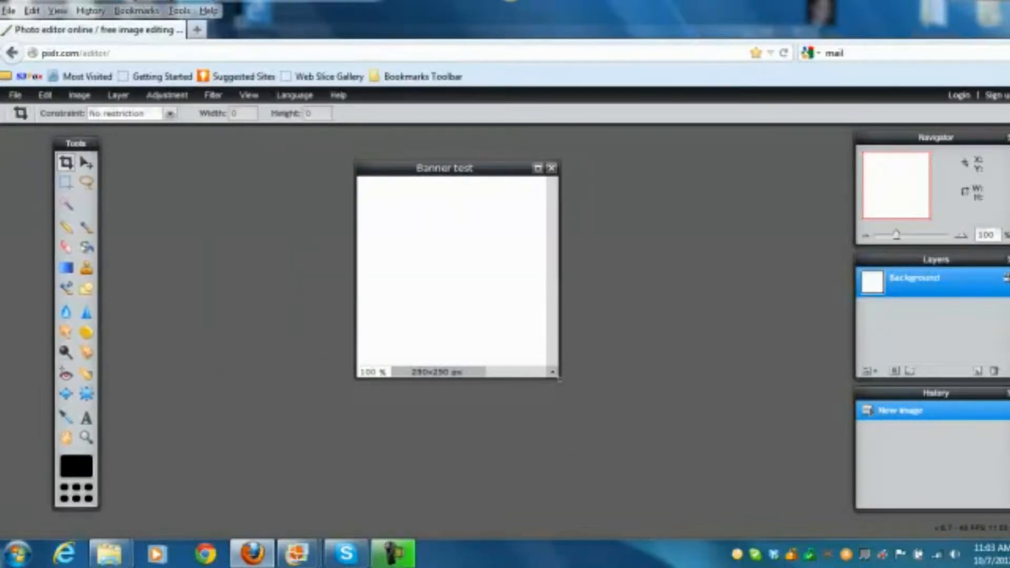
pyautogui.moveTo(553, 371); pyautogui.dragTo(796, 488)
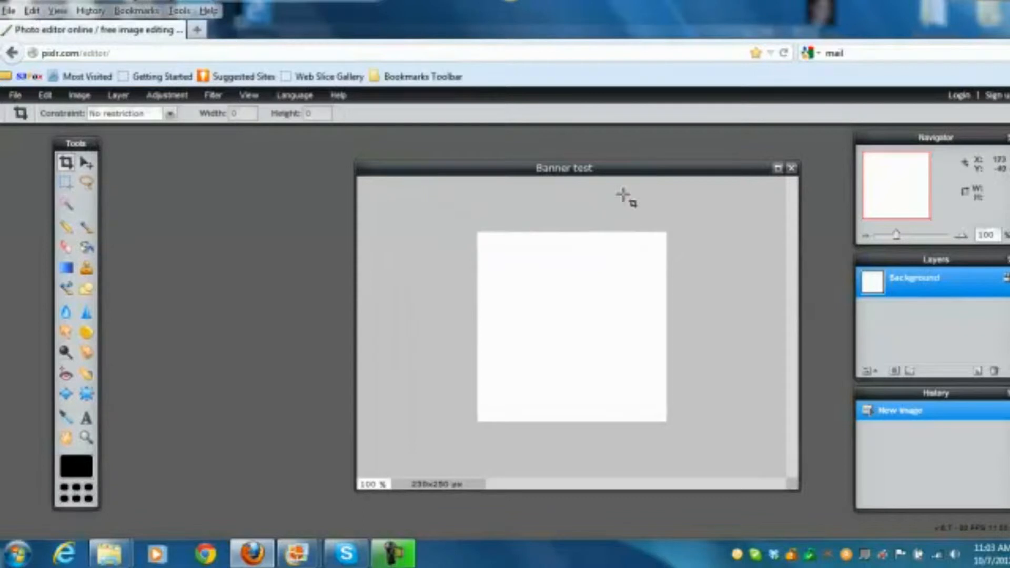
pyautogui.moveTo(635, 171); pyautogui.dragTo(514, 160)
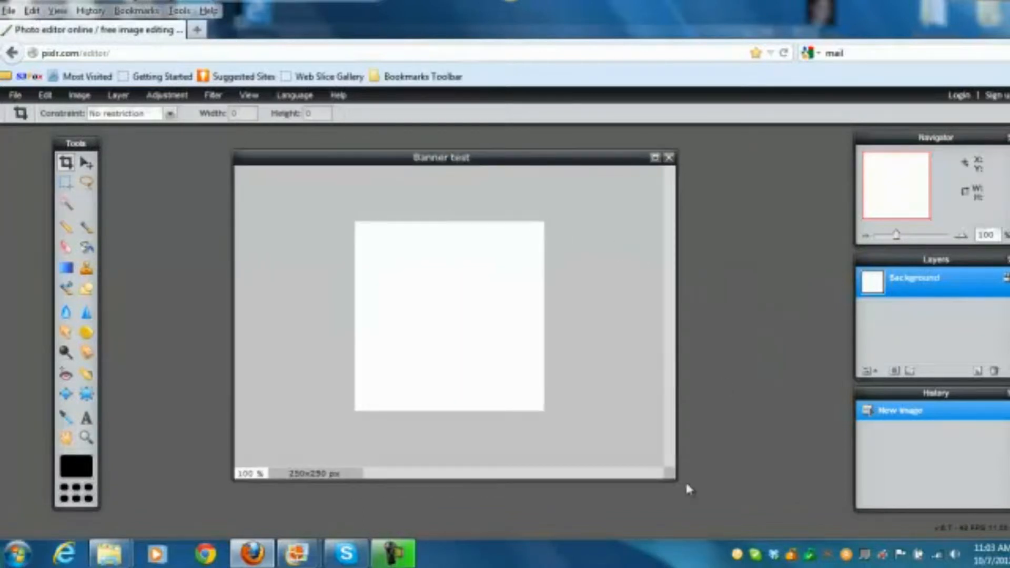
pyautogui.moveTo(670, 476); pyautogui.dragTo(742, 507)
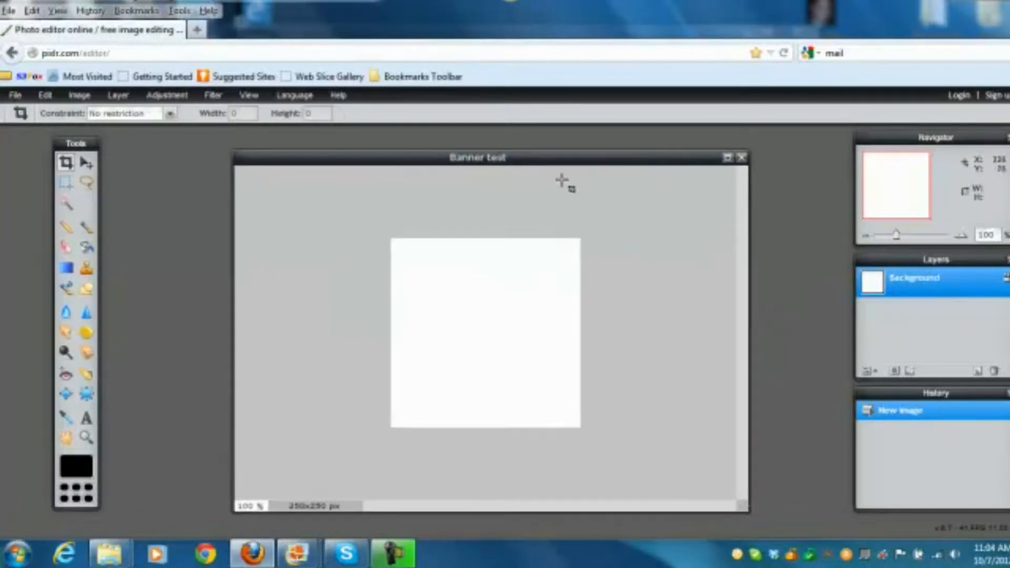
pyautogui.moveTo(559, 156); pyautogui.dragTo(503, 146)
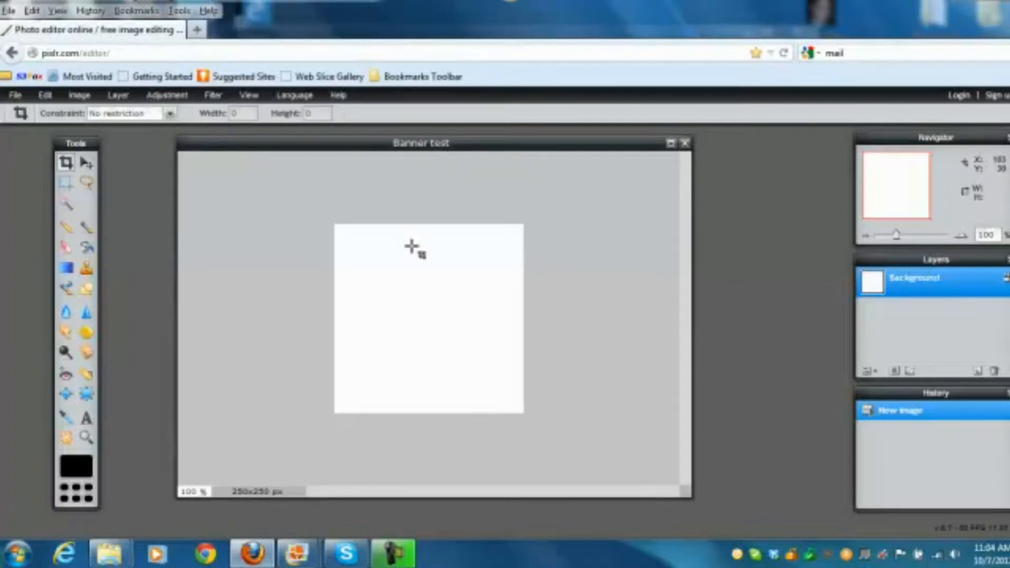
pyautogui.moveTo(362, 146); pyautogui.dragTo(353, 144)
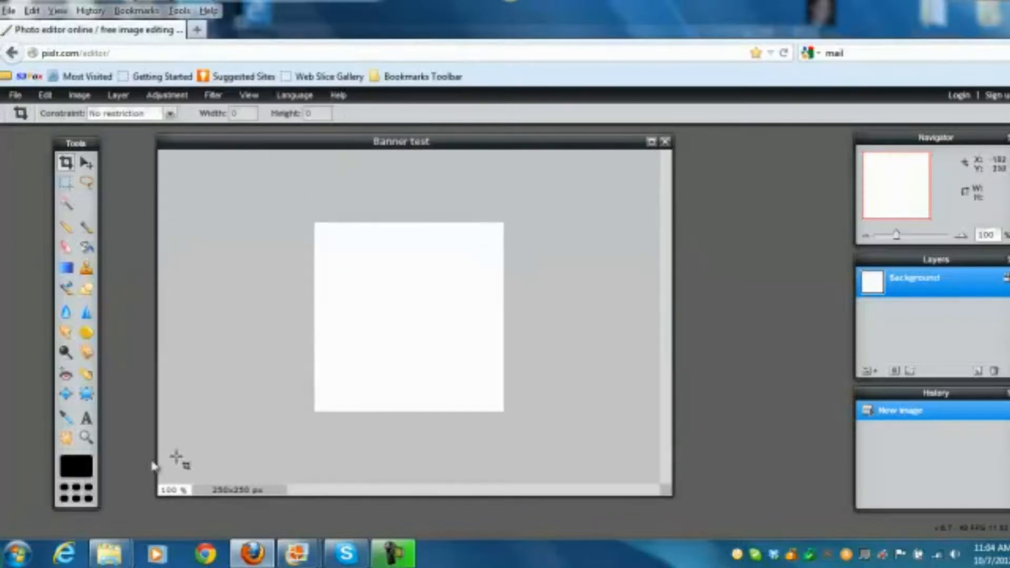
# Step: Try several hues for the main color and set it to green 6dc92a
pyautogui.click(74, 468)
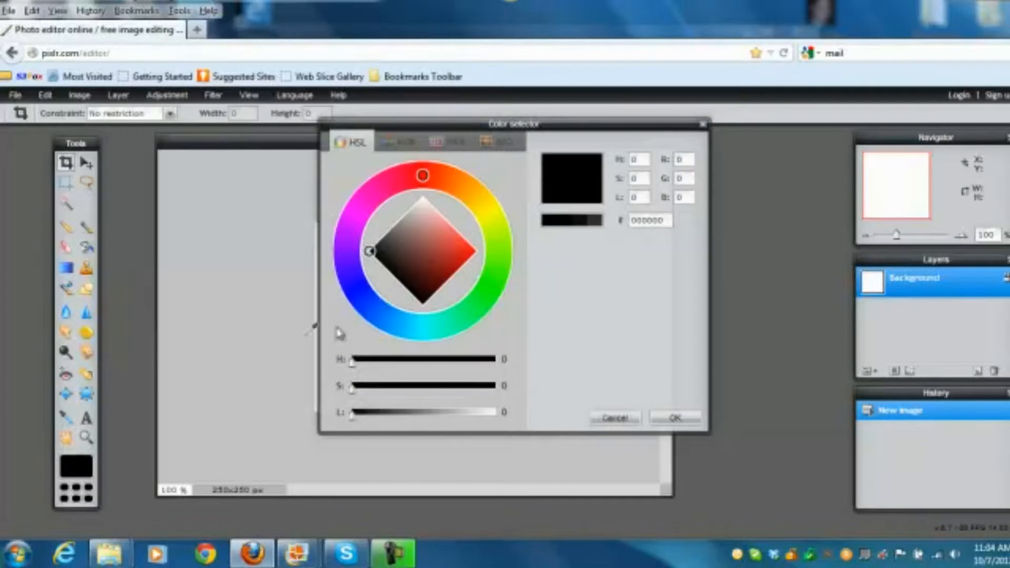
pyautogui.click(456, 183)
pyautogui.click(464, 191)
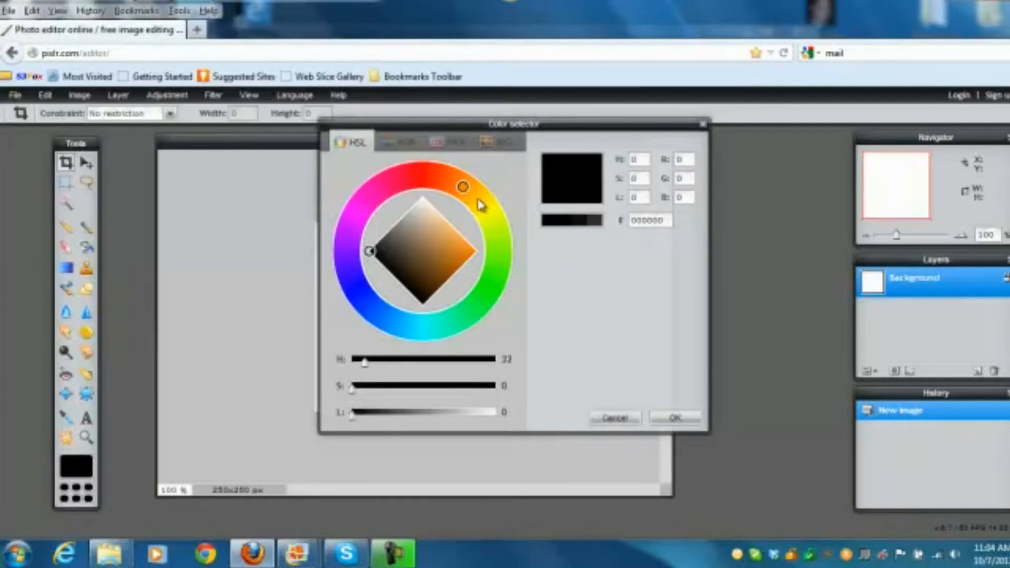
pyautogui.click(501, 269)
pyautogui.click(399, 330)
pyautogui.click(382, 316)
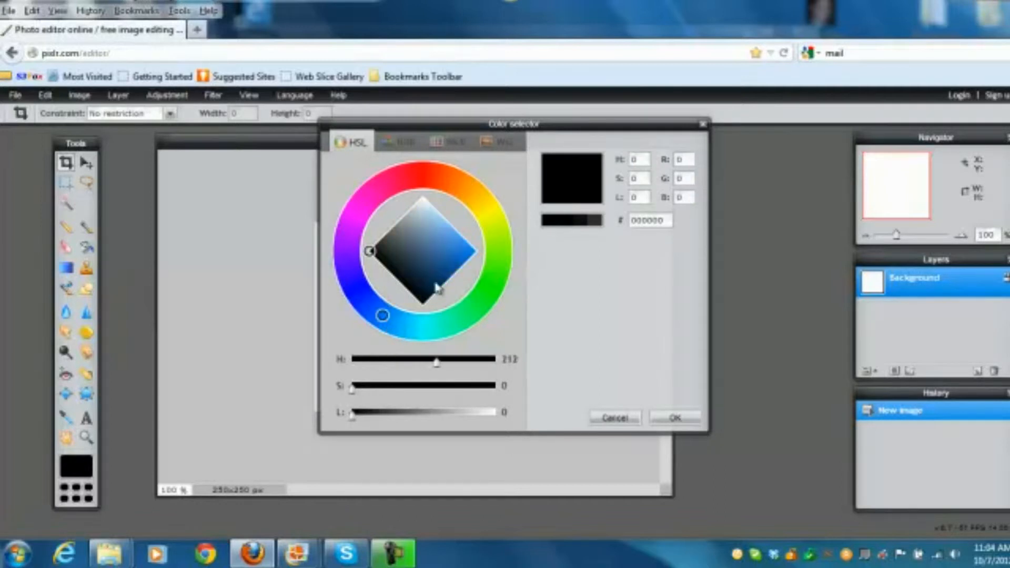
pyautogui.click(388, 183)
pyautogui.click(382, 187)
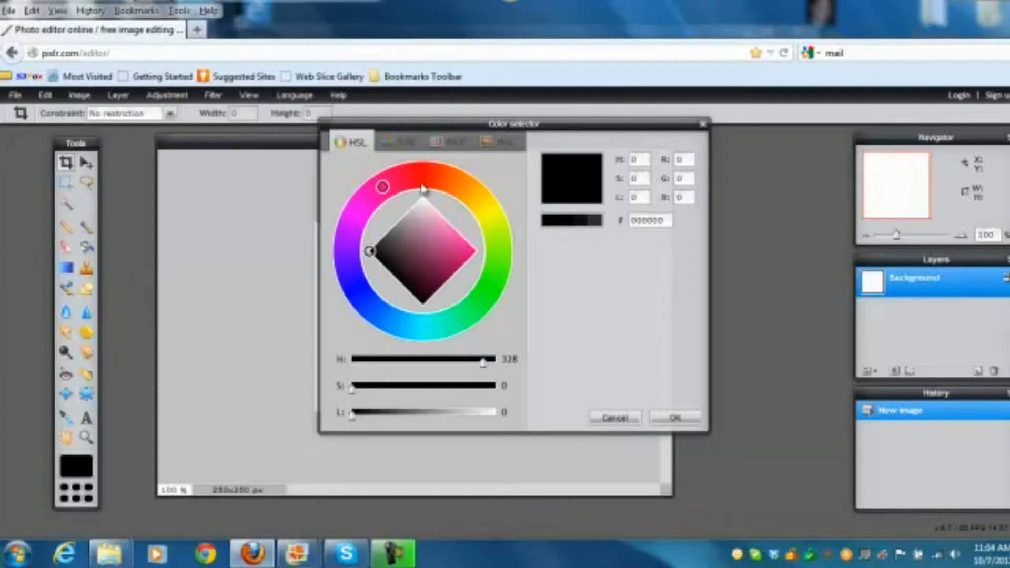
pyautogui.click(500, 243)
pyautogui.moveTo(471, 249)
pyautogui.mouseDown()
pyautogui.moveTo(454, 243)
pyautogui.moveTo(454, 255)
pyautogui.mouseUp()
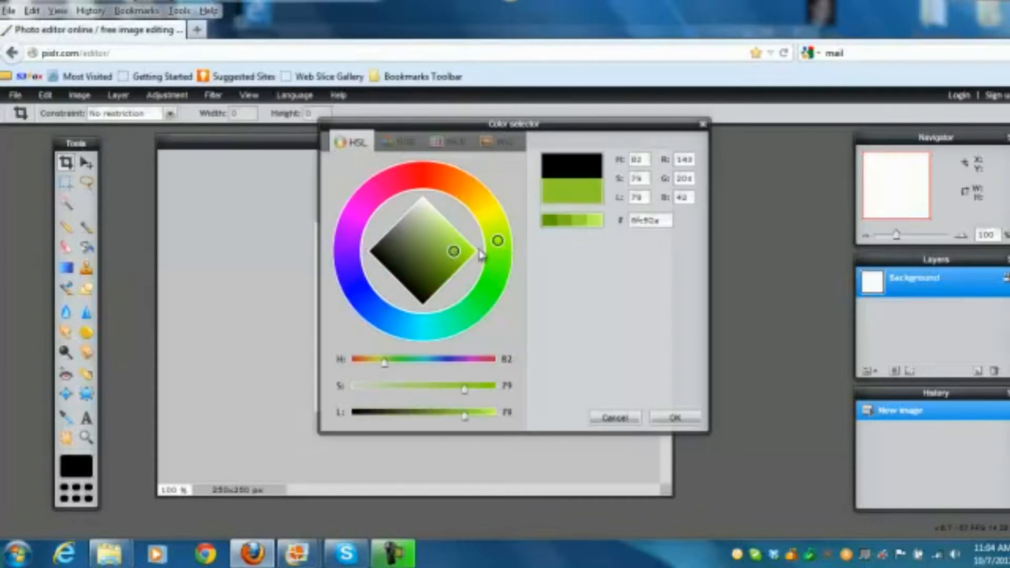
pyautogui.click(495, 224)
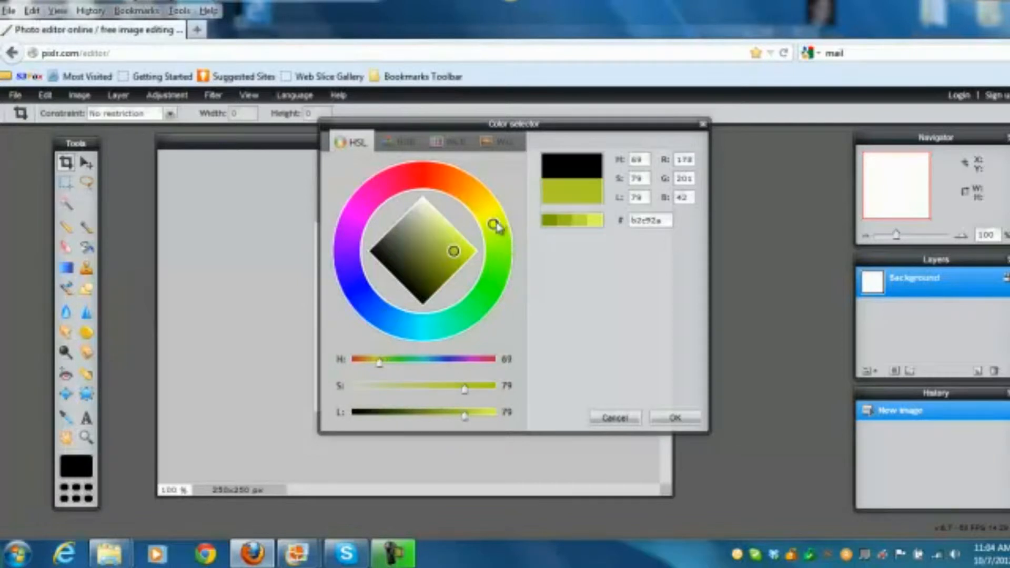
pyautogui.click(497, 258)
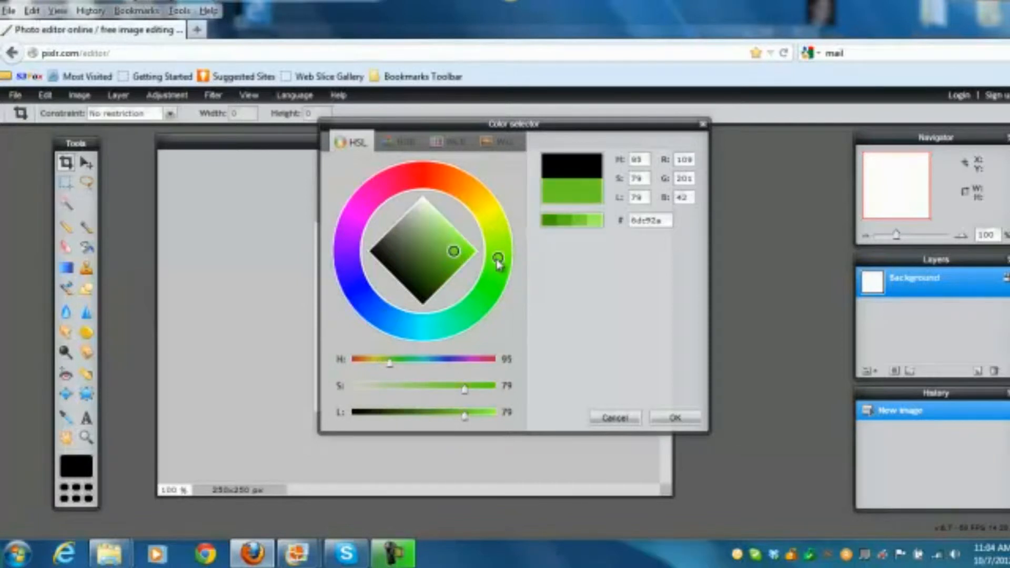
pyautogui.click(676, 418)
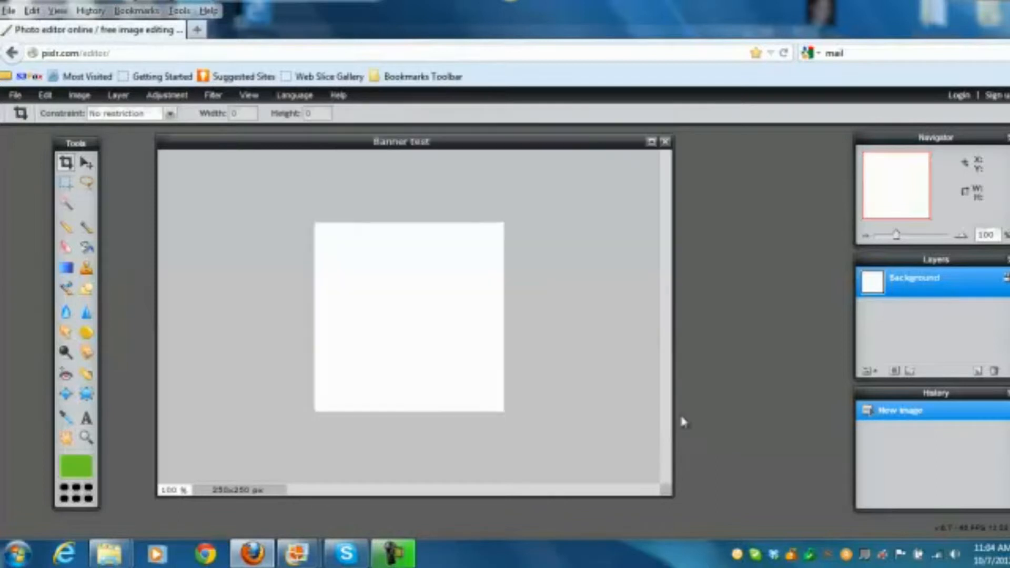
# Step: Fill the whole Banner test background with the green main color using the Paint bucket tool
pyautogui.click(88, 251)
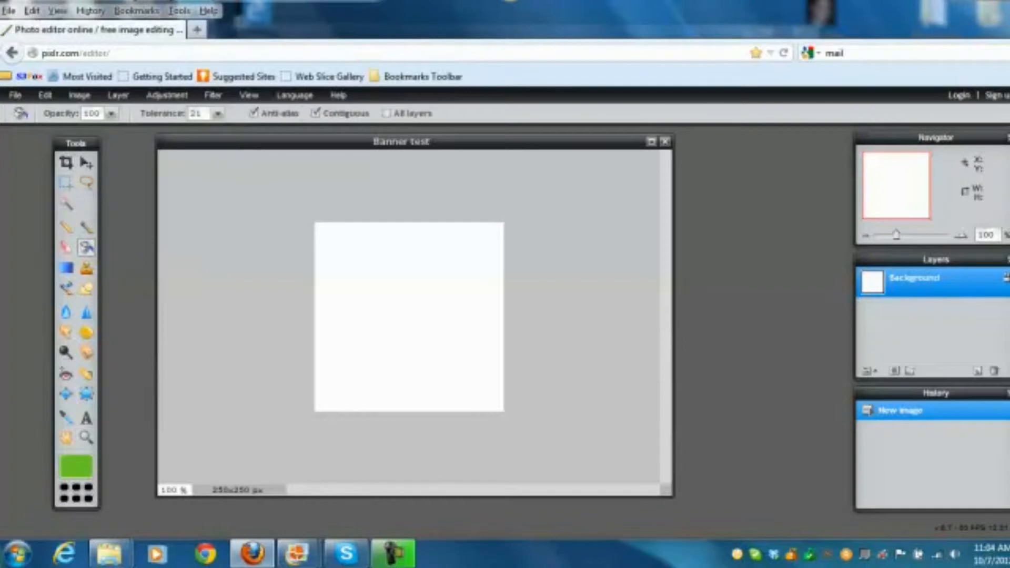
pyautogui.click(350, 299)
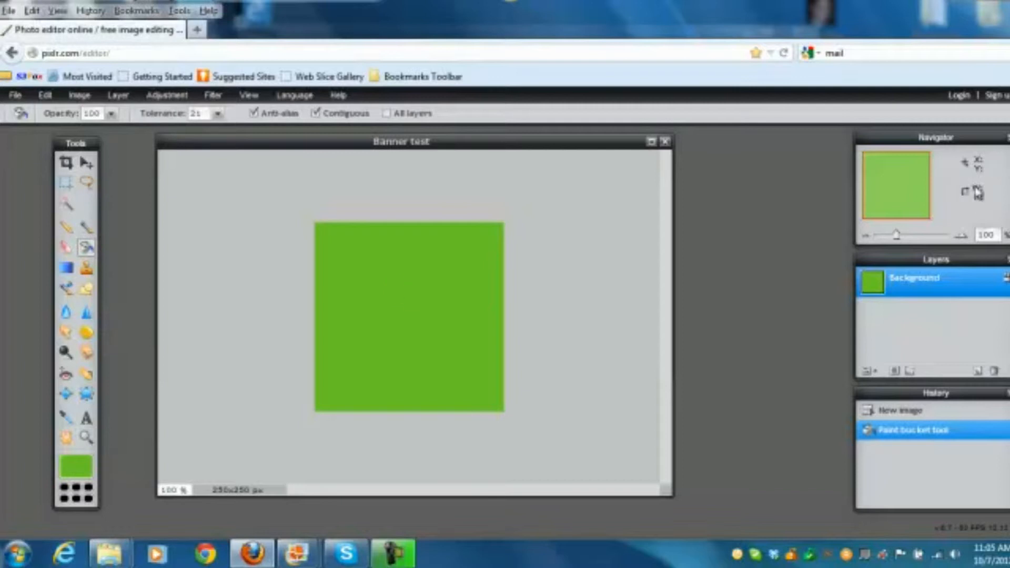
# Step: Move the Navigator, Layers and History palettes inward so they are fully visible beside the Banner test window
pyautogui.moveTo(952, 141); pyautogui.dragTo(878, 142)
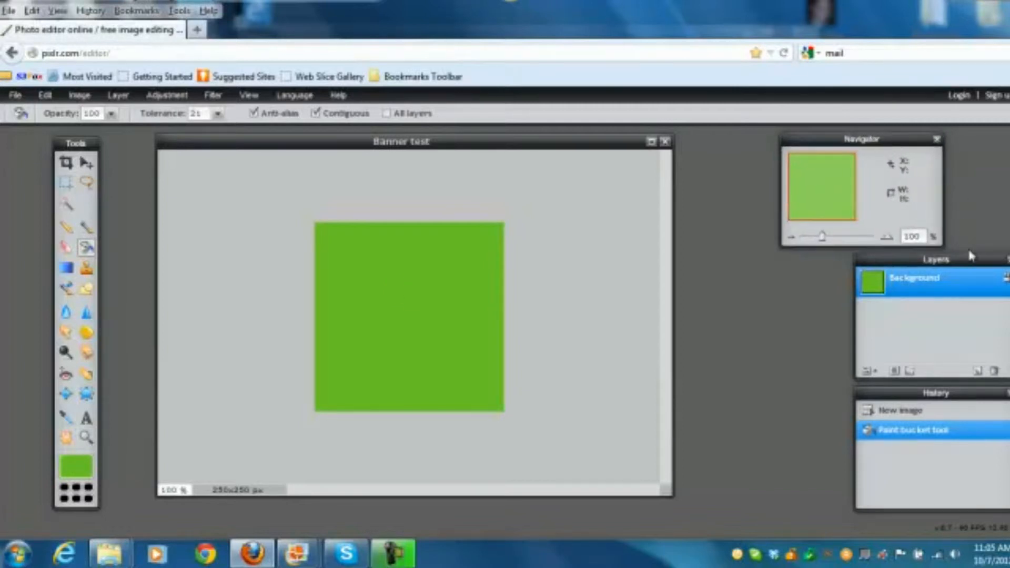
pyautogui.moveTo(972, 263); pyautogui.dragTo(903, 267)
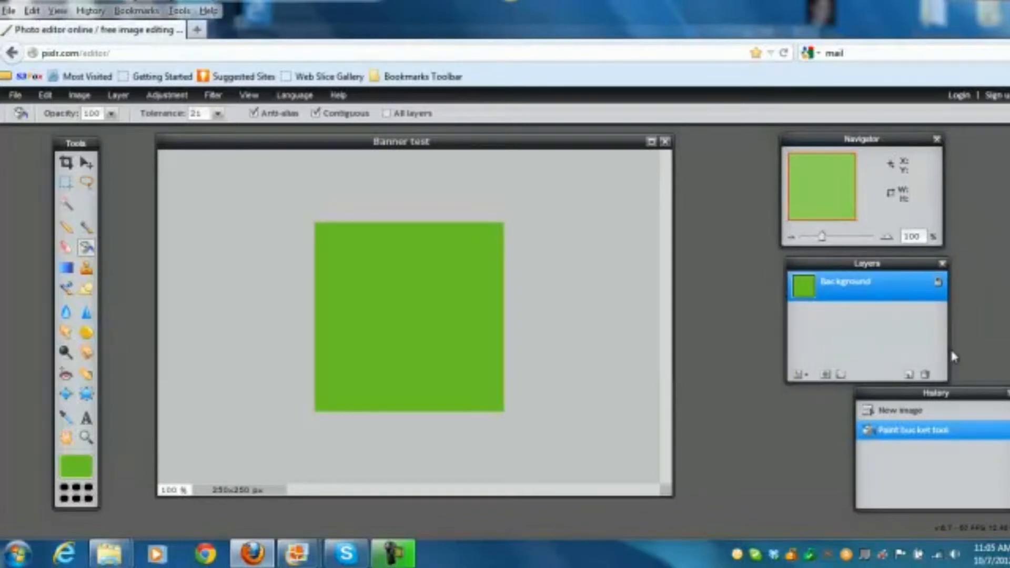
pyautogui.moveTo(970, 402); pyautogui.dragTo(906, 408)
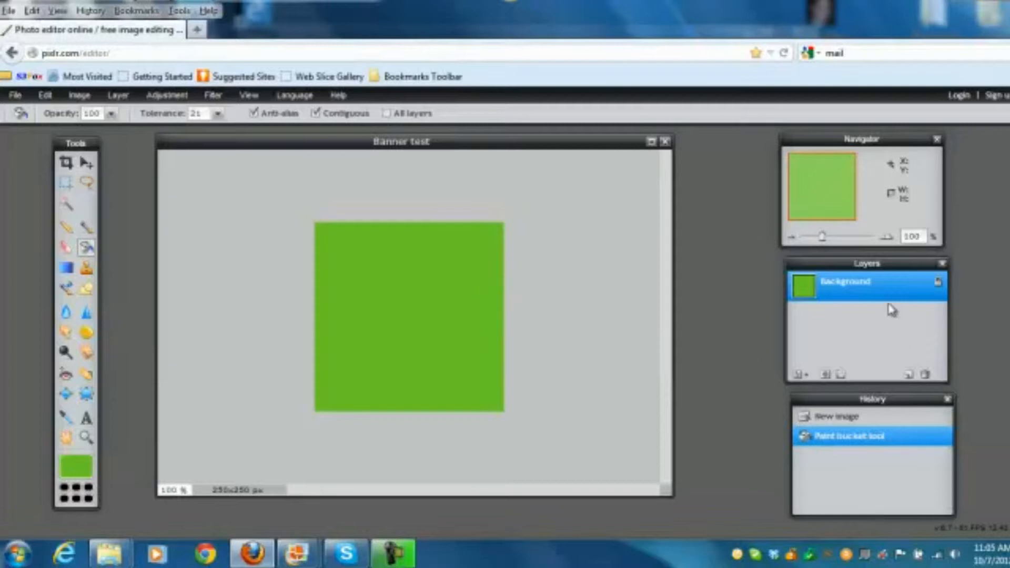
# Step: Add a new layer and fill a rectangular selection of about 234 x 232 just inside the banner's edges with the green main color
pyautogui.click(910, 375)
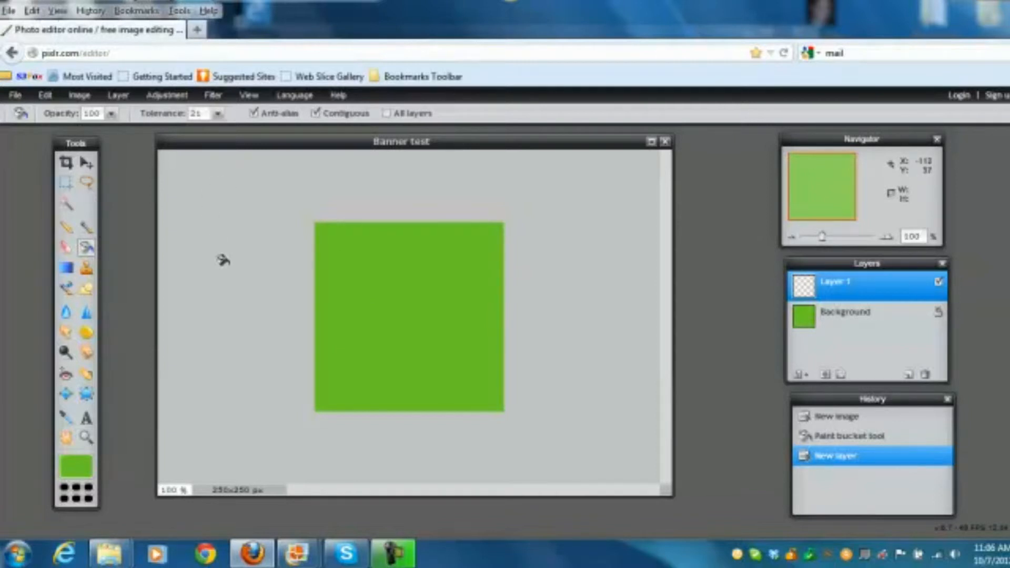
pyautogui.click(67, 185)
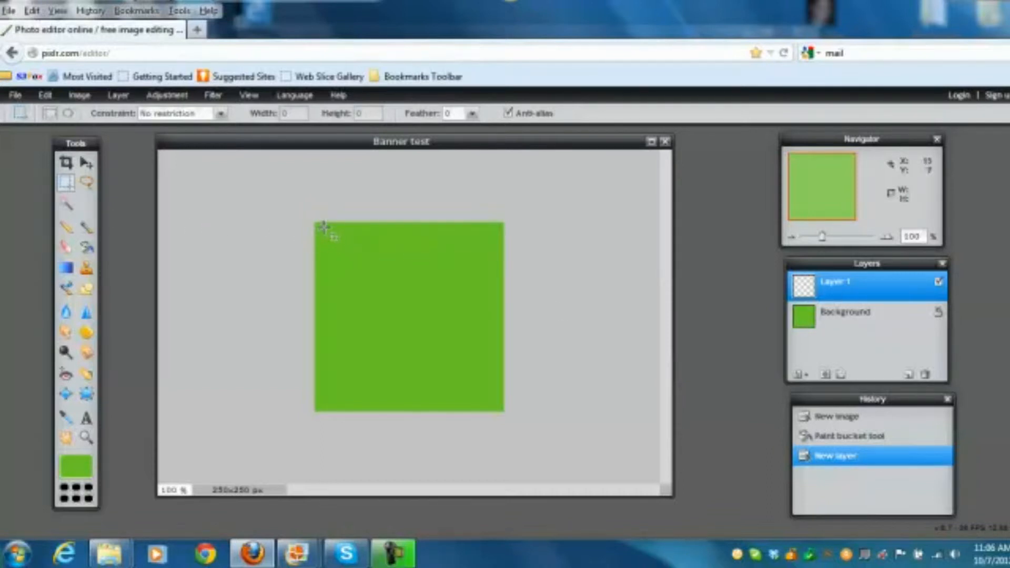
pyautogui.moveTo(322, 229); pyautogui.dragTo(499, 409)
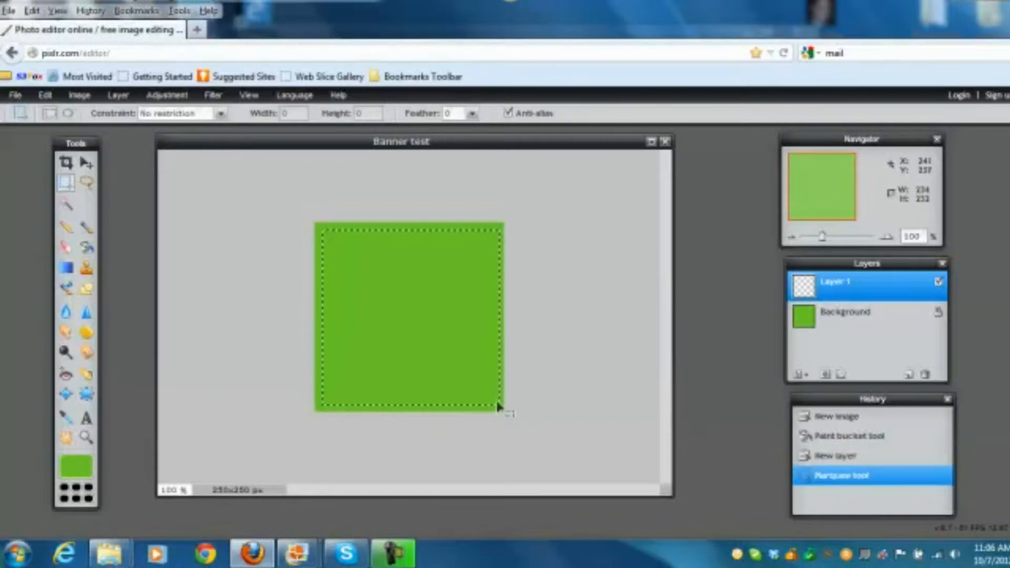
pyautogui.click(87, 250)
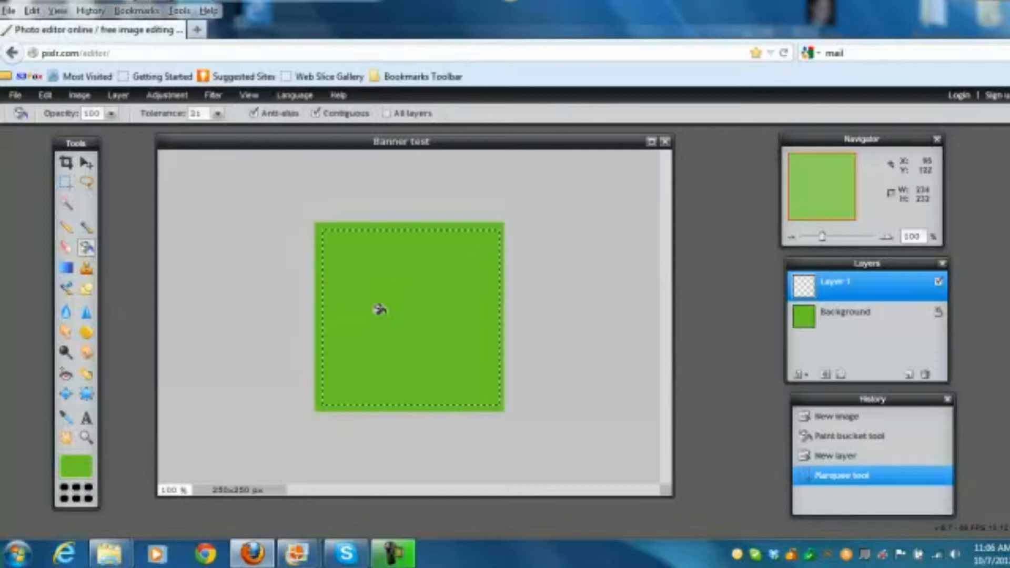
pyautogui.click(394, 301)
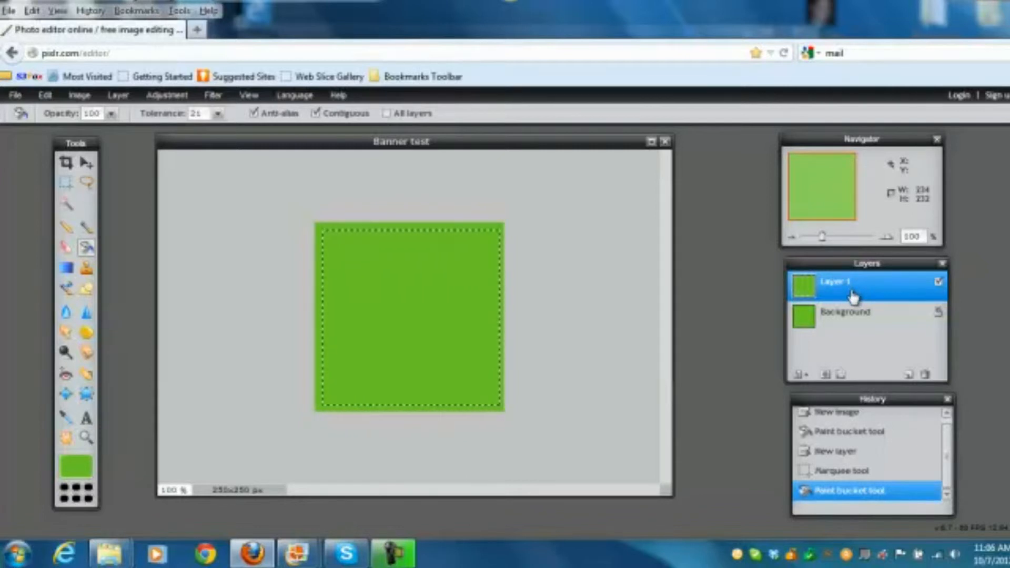
# Step: In Layer 1's layer styles, try a drop shadow and an inner glow, and enable Outer glow with hardness 10
pyautogui.click(841, 374)
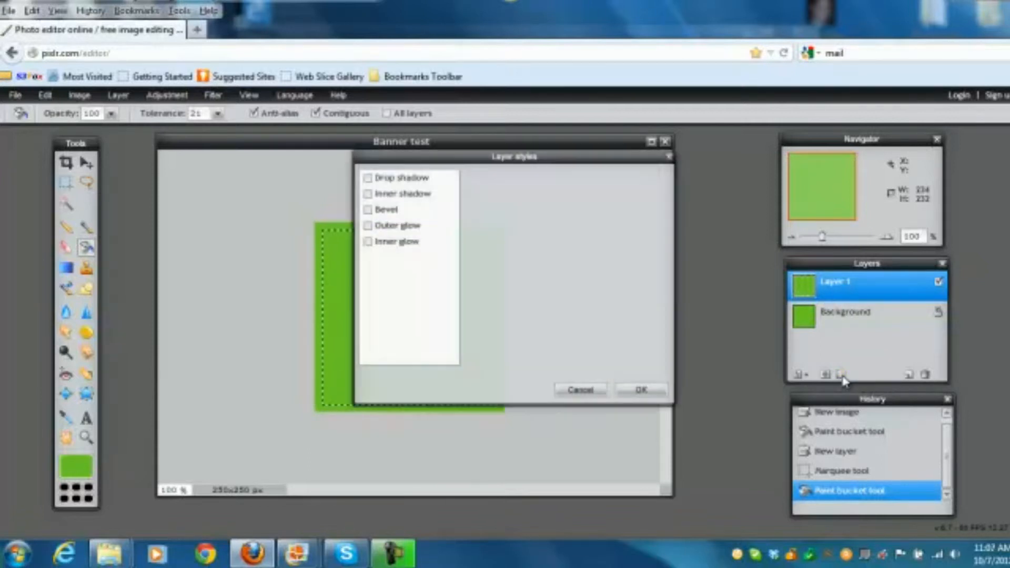
pyautogui.moveTo(473, 157); pyautogui.dragTo(650, 161)
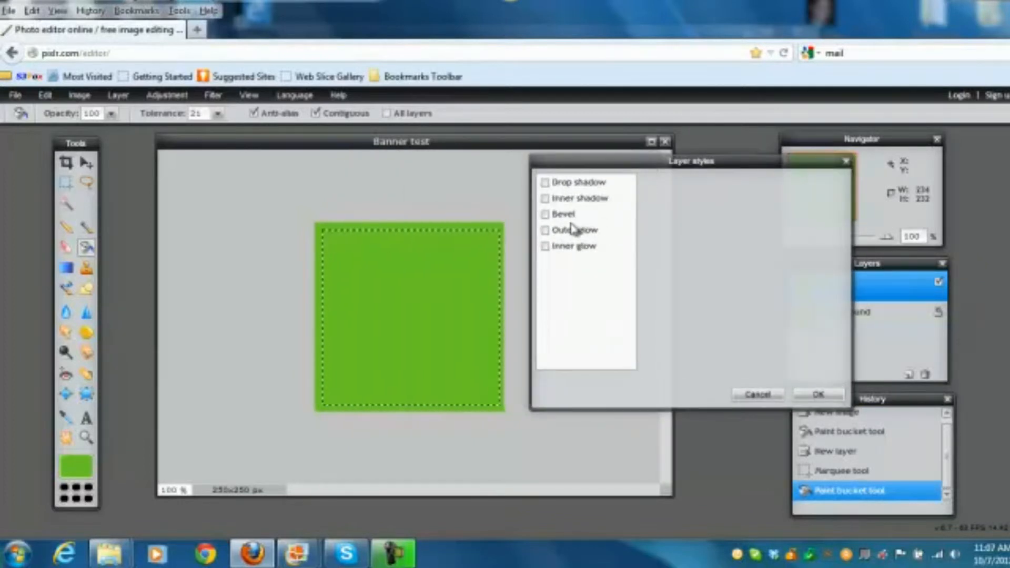
pyautogui.click(545, 183)
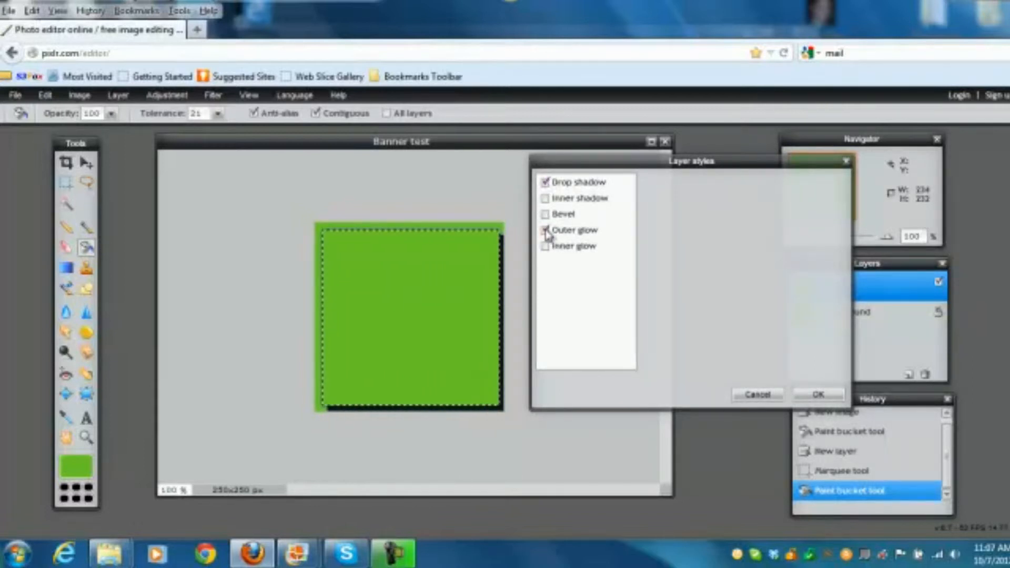
pyautogui.click(546, 183)
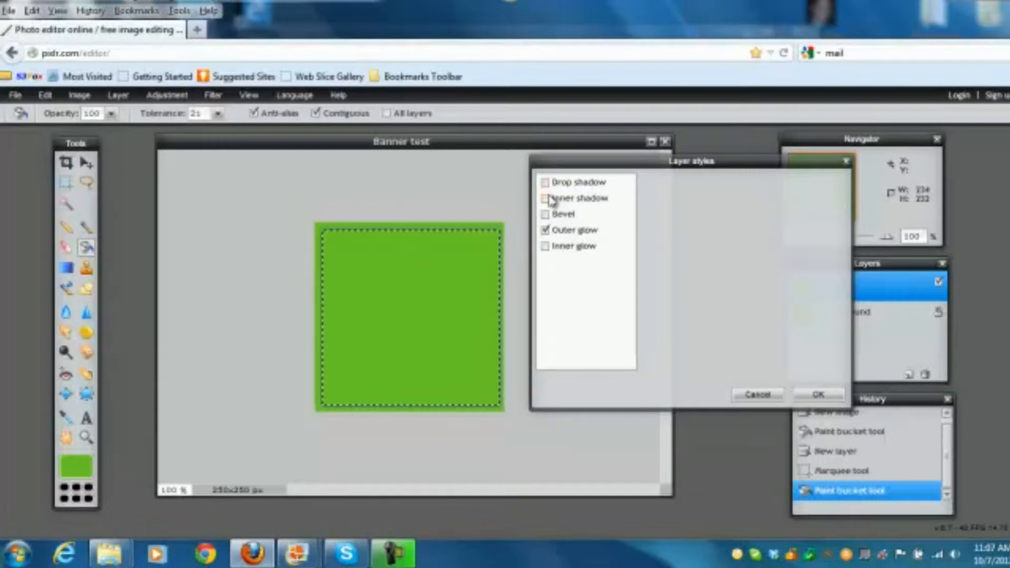
pyautogui.click(573, 232)
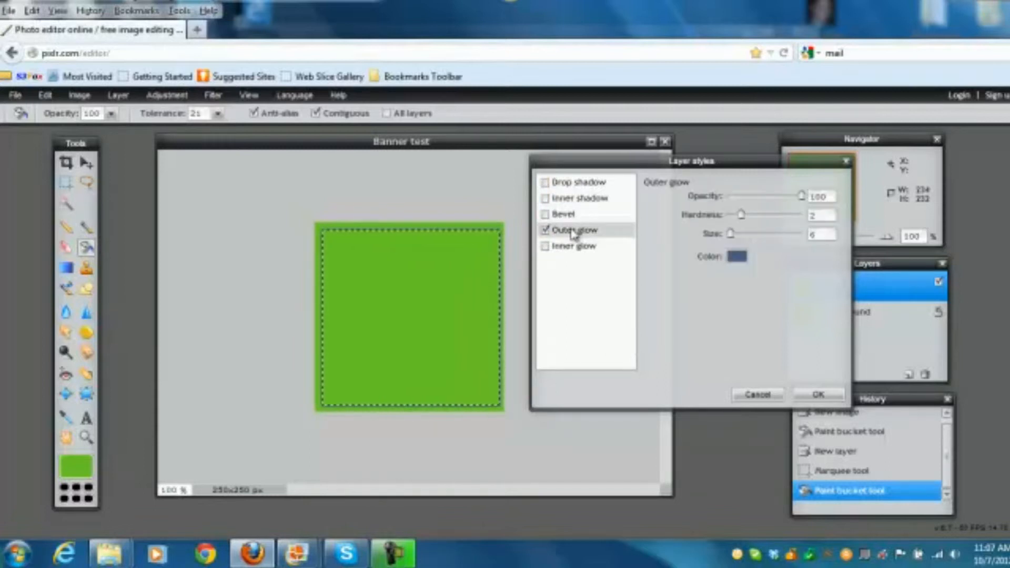
pyautogui.click(545, 231)
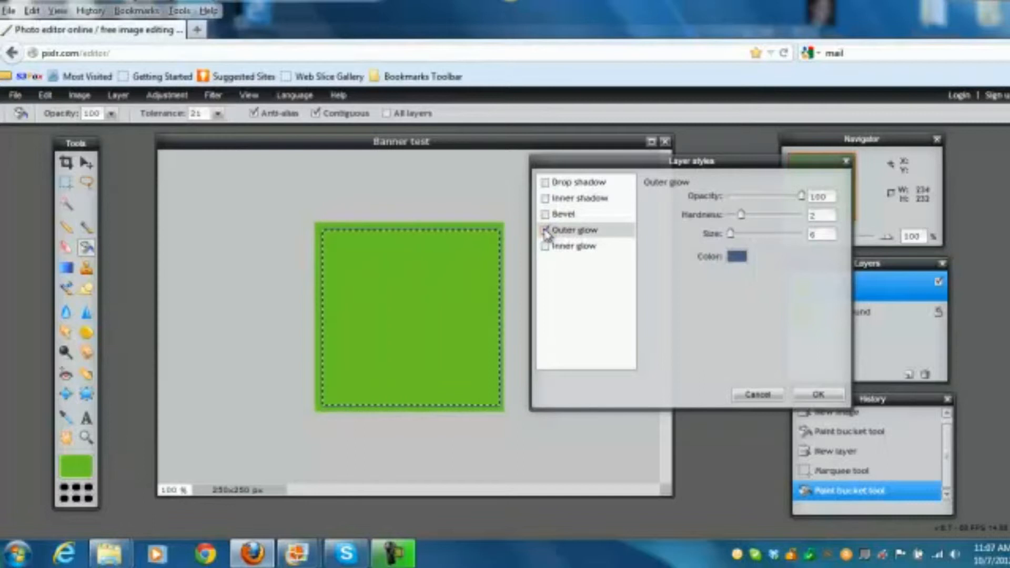
pyautogui.click(582, 247)
pyautogui.click(579, 232)
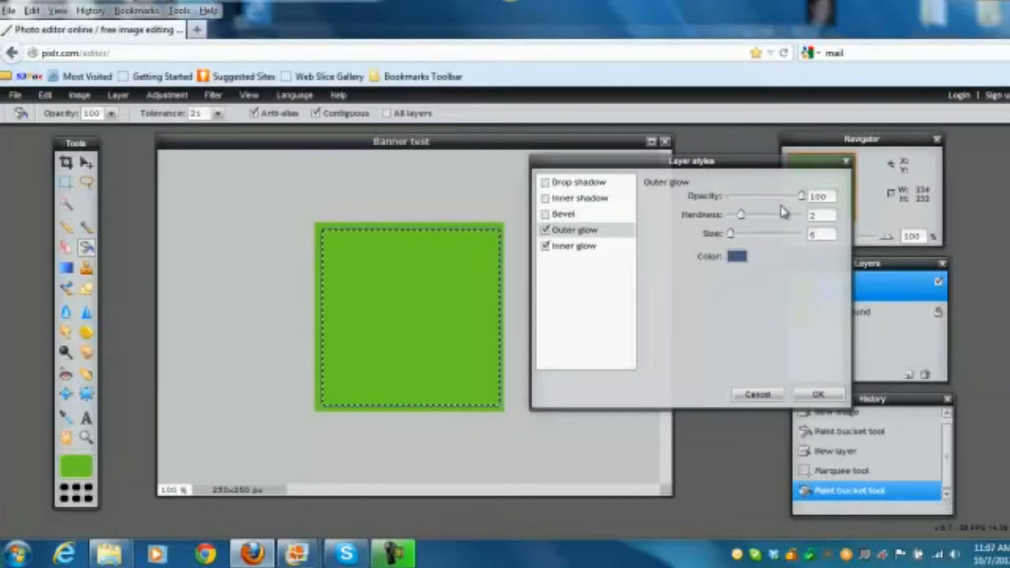
pyautogui.moveTo(743, 216); pyautogui.dragTo(806, 222)
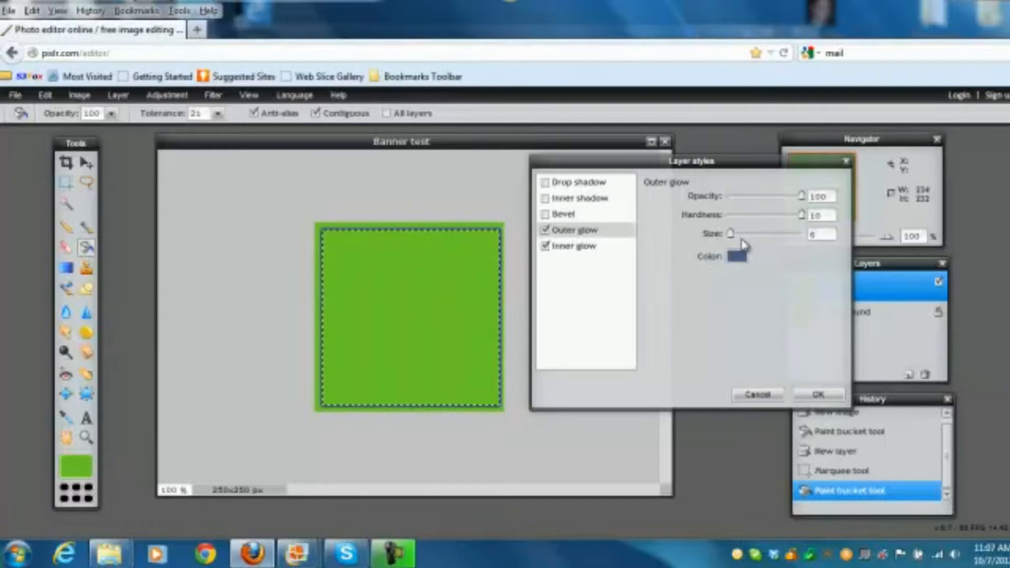
# Step: Try several hues for the outer glow color and set it to dark red ad181b
pyautogui.click(738, 256)
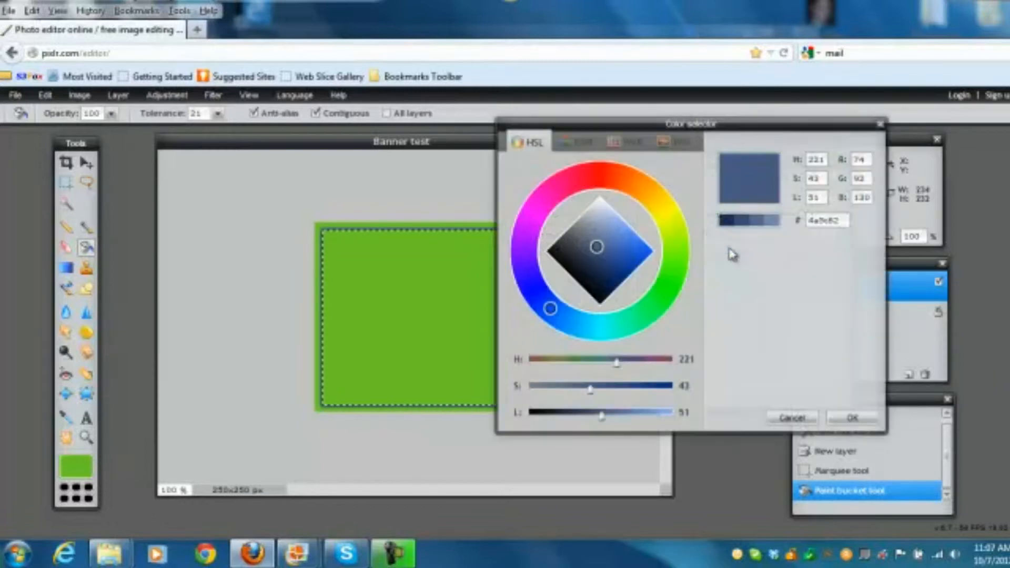
pyautogui.click(665, 216)
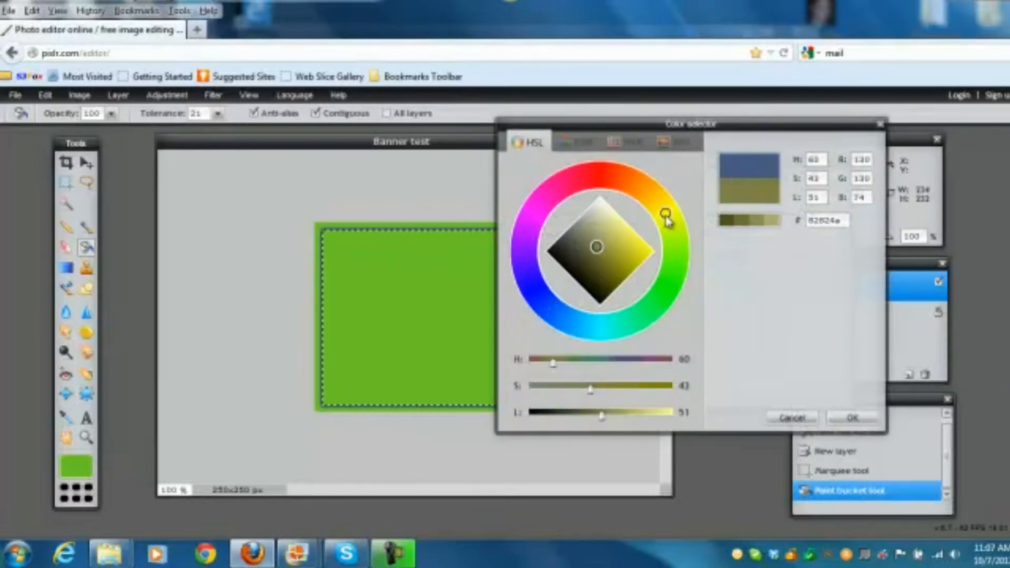
pyautogui.click(591, 178)
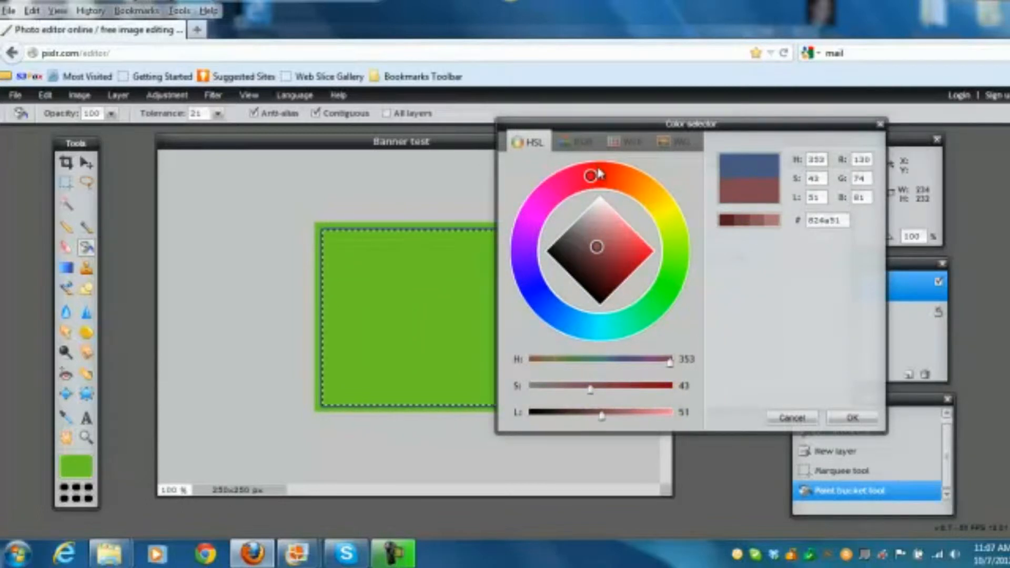
pyautogui.click(599, 175)
pyautogui.click(643, 247)
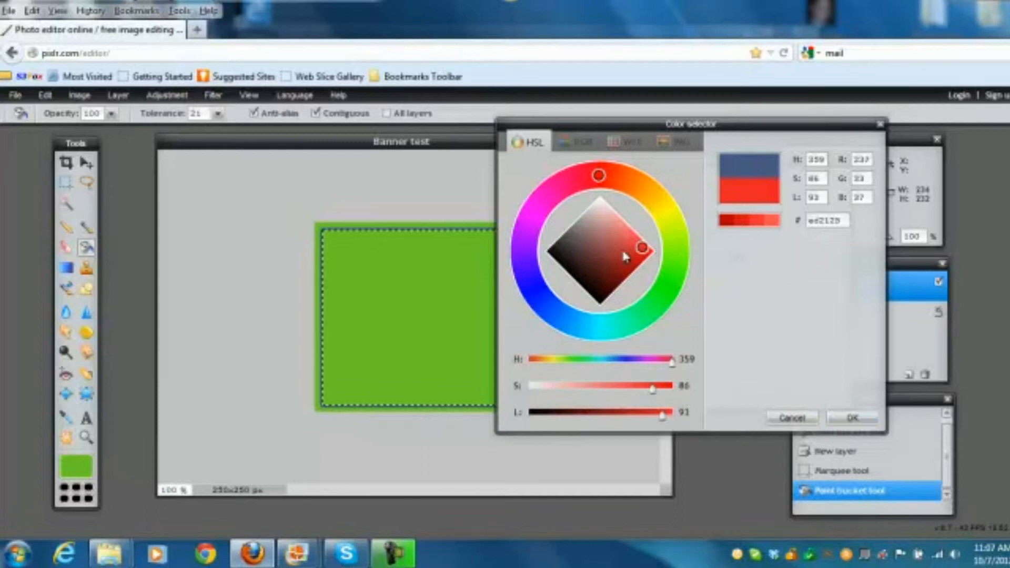
pyautogui.click(630, 263)
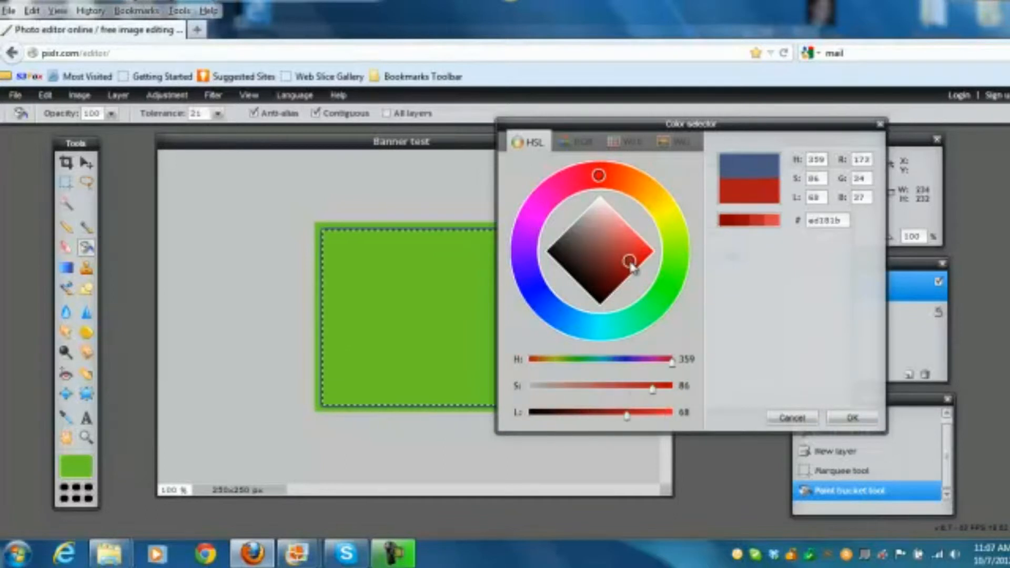
pyautogui.click(853, 419)
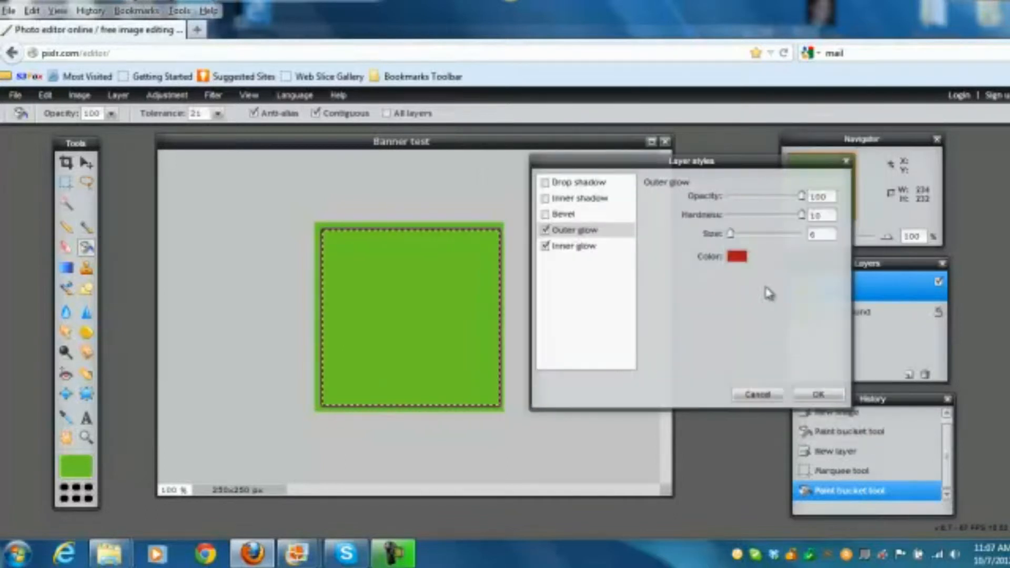
# Step: Adjust the outer glow to size 8, keep opacity 100 and hardness 10, turn off Inner glow and apply the layer styles
pyautogui.moveTo(732, 235); pyautogui.dragTo(735, 239)
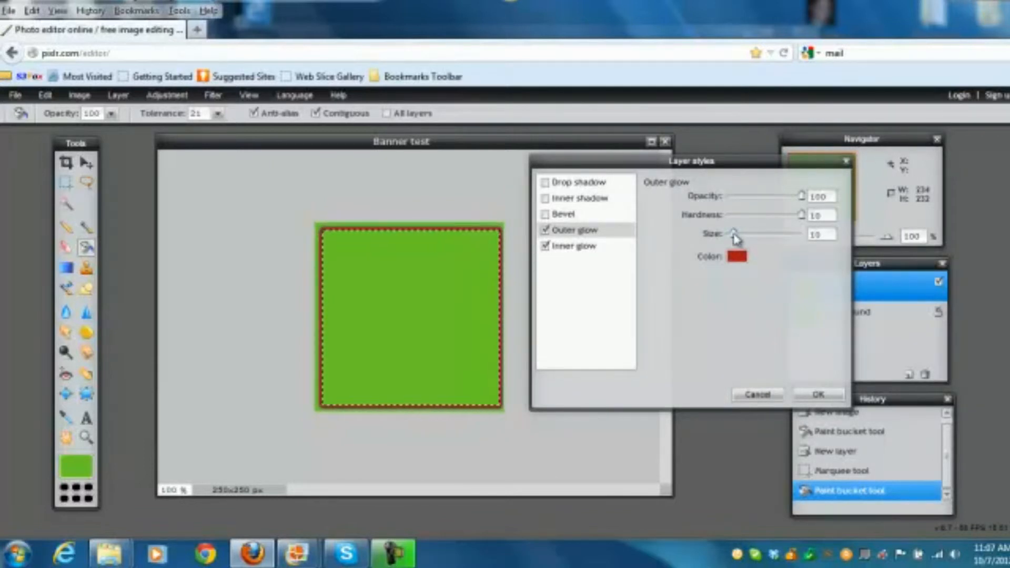
pyautogui.moveTo(735, 239); pyautogui.dragTo(737, 237)
pyautogui.moveTo(801, 215); pyautogui.dragTo(810, 237)
pyautogui.moveTo(801, 196)
pyautogui.mouseDown()
pyautogui.moveTo(761, 208)
pyautogui.moveTo(804, 205)
pyautogui.mouseUp()
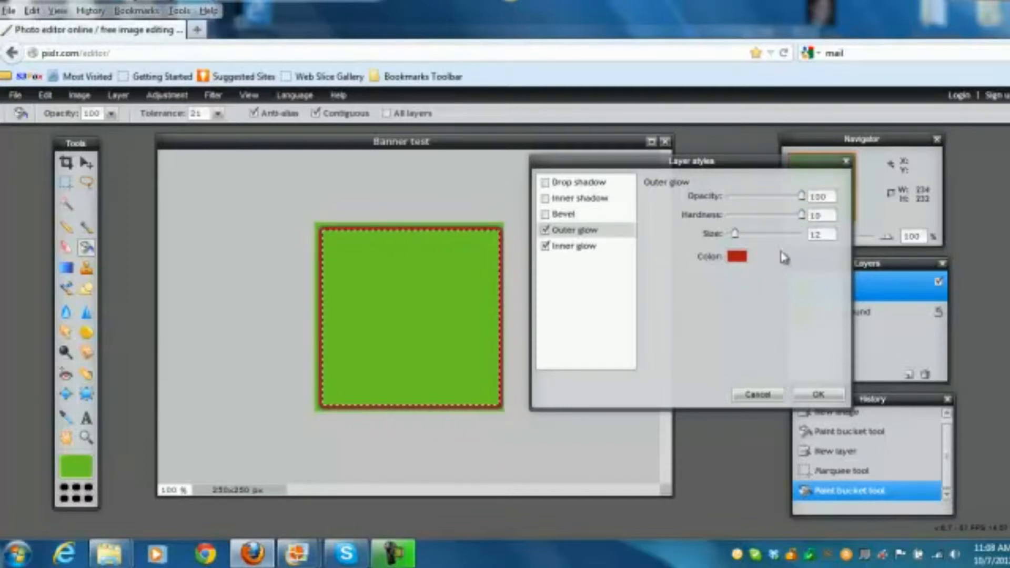
pyautogui.moveTo(735, 235)
pyautogui.mouseDown()
pyautogui.moveTo(749, 236)
pyautogui.moveTo(735, 240)
pyautogui.mouseUp()
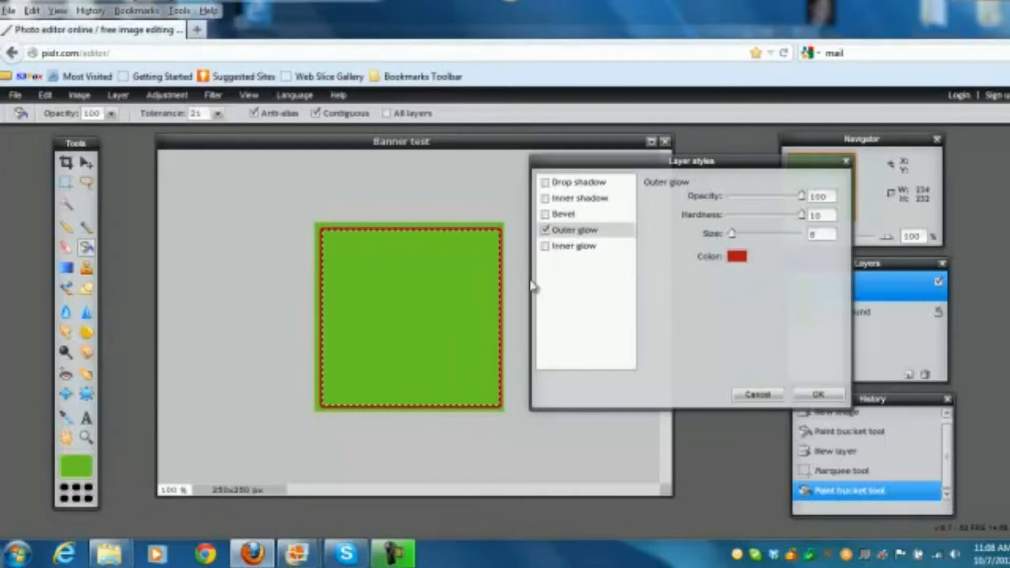
pyautogui.click(821, 394)
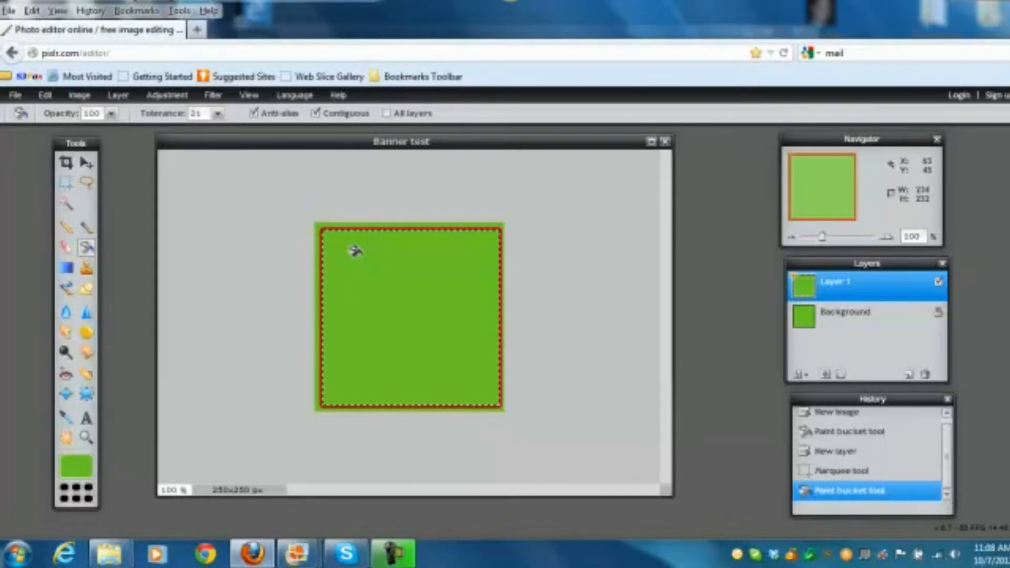
# Step: Deselect the inner rectangle and nudge Layer 1 slightly left and up to center the red outline on the banner
pyautogui.hotkey('ctrl', 'd')
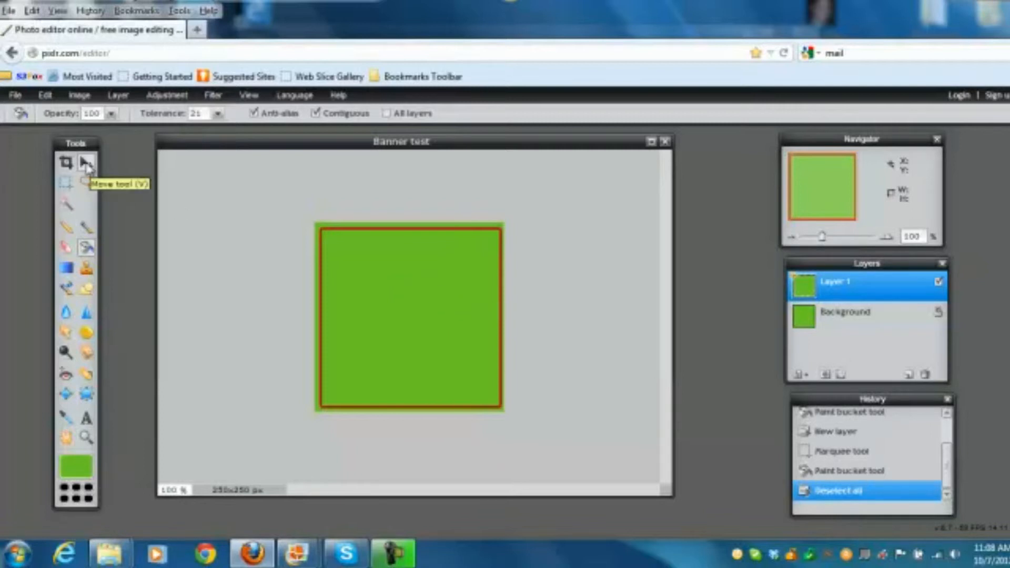
pyautogui.click(87, 165)
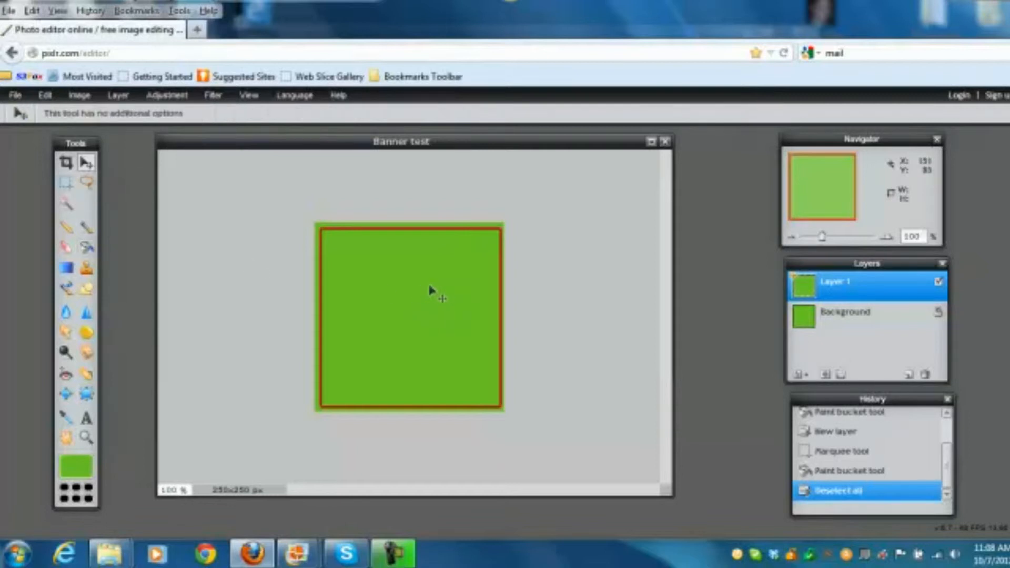
pyautogui.moveTo(444, 300); pyautogui.dragTo(442, 300)
pyautogui.press('Left')
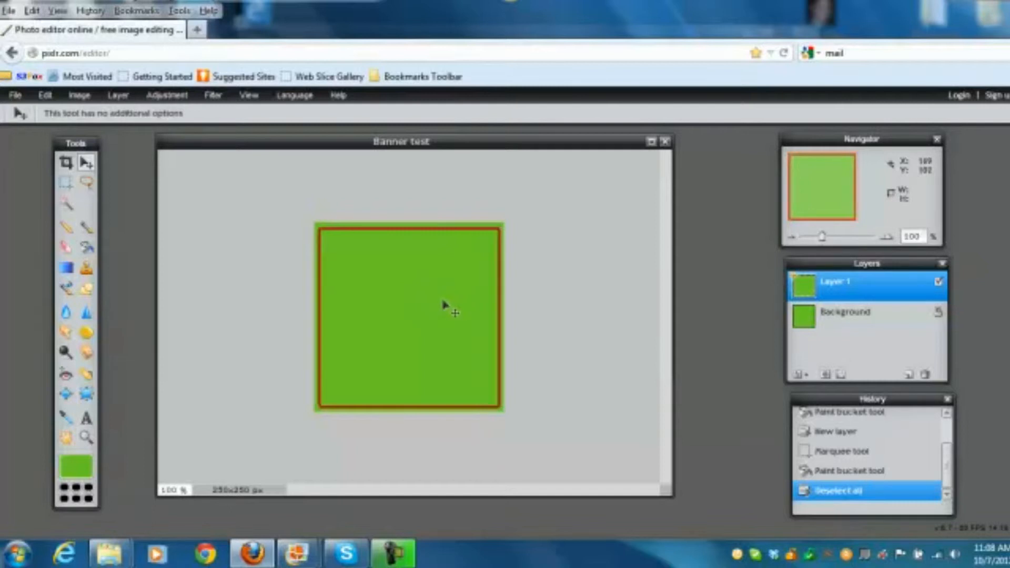
pyautogui.press('Up')
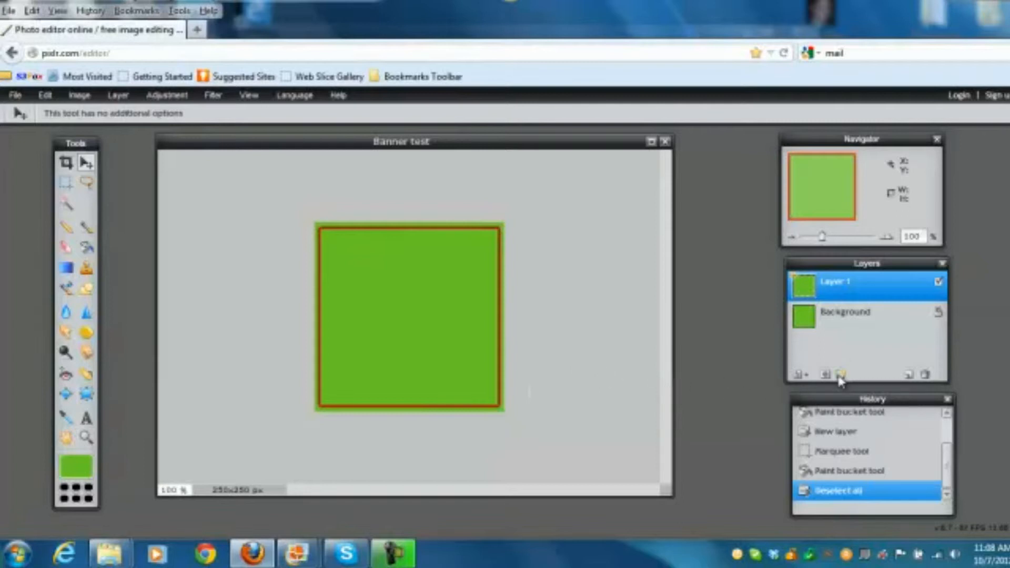
# Step: Add another new layer and rename Layer 1 to red outline
pyautogui.click(909, 375)
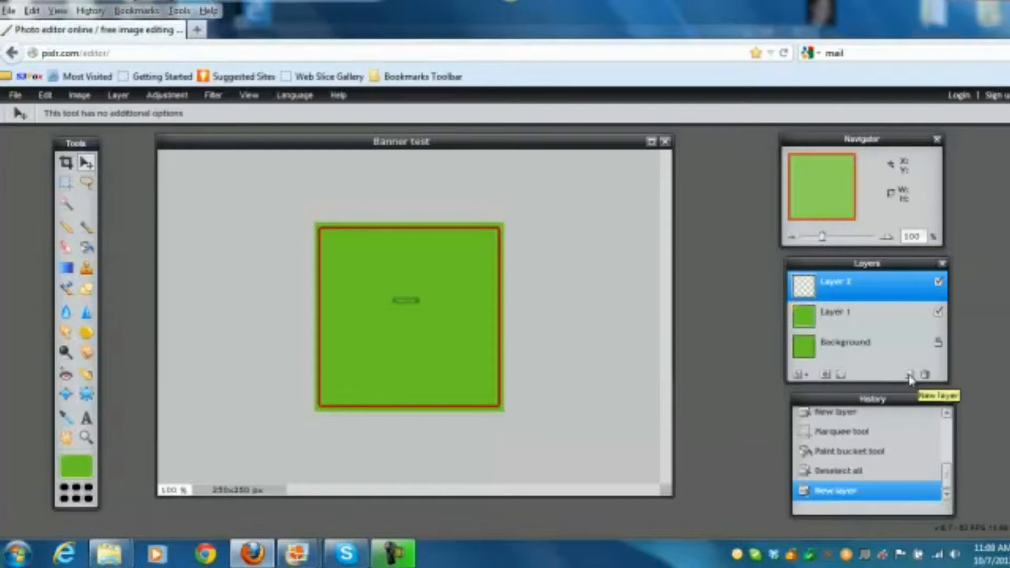
pyautogui.doubleClick(842, 318)
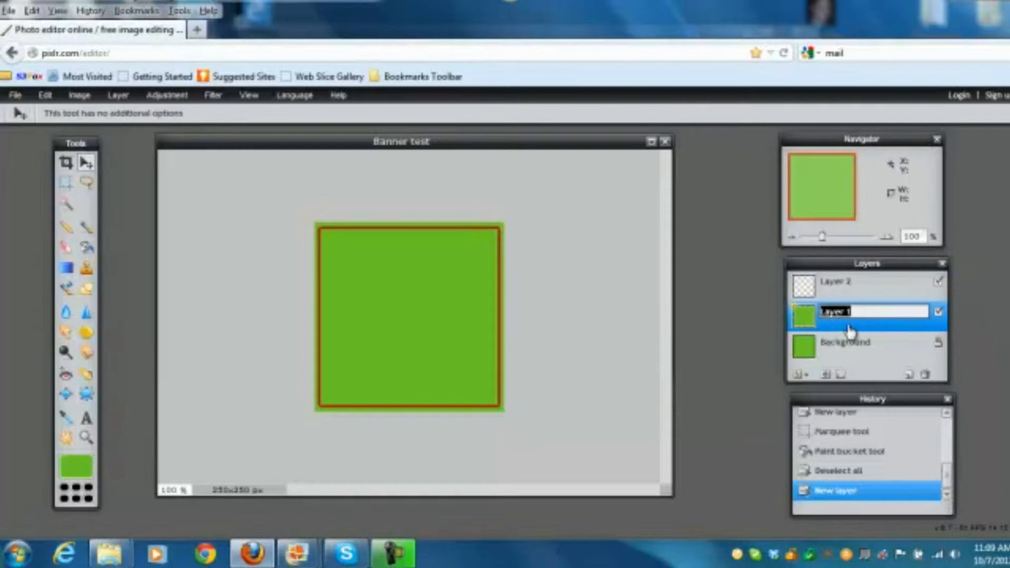
pyautogui.press('BackSpace')
pyautogui.click(891, 328)
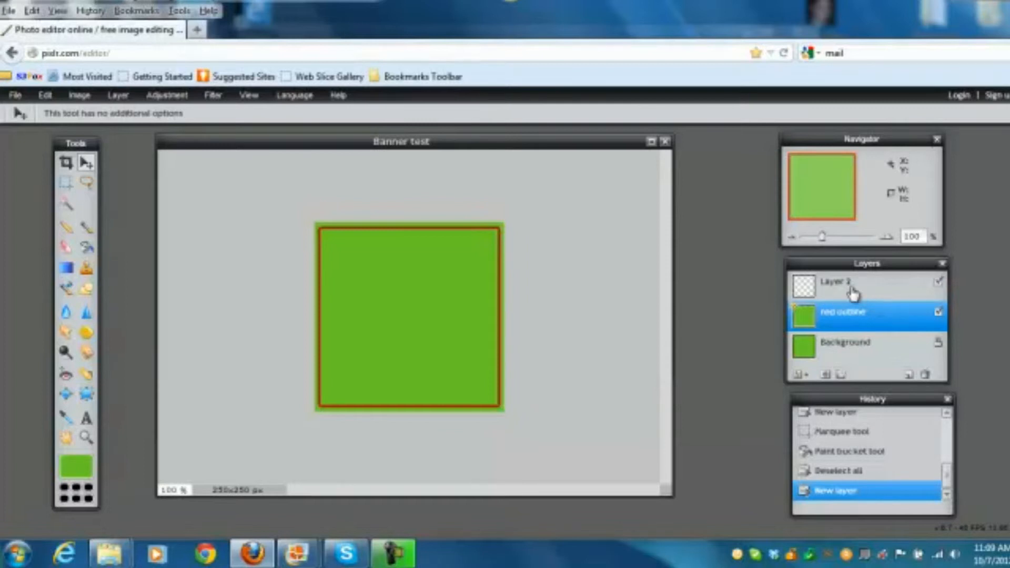
pyautogui.click(872, 289)
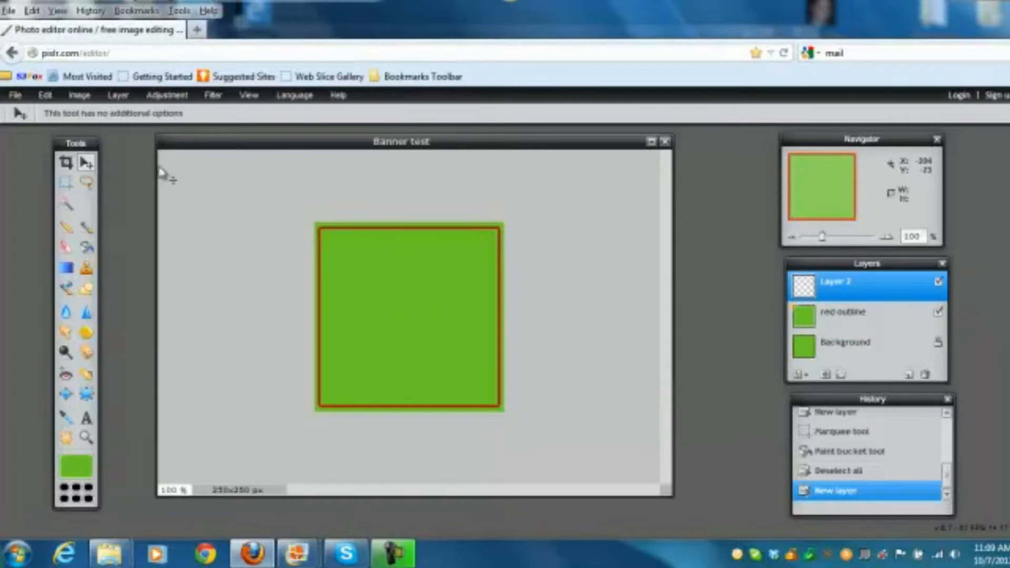
pyautogui.click(16, 97)
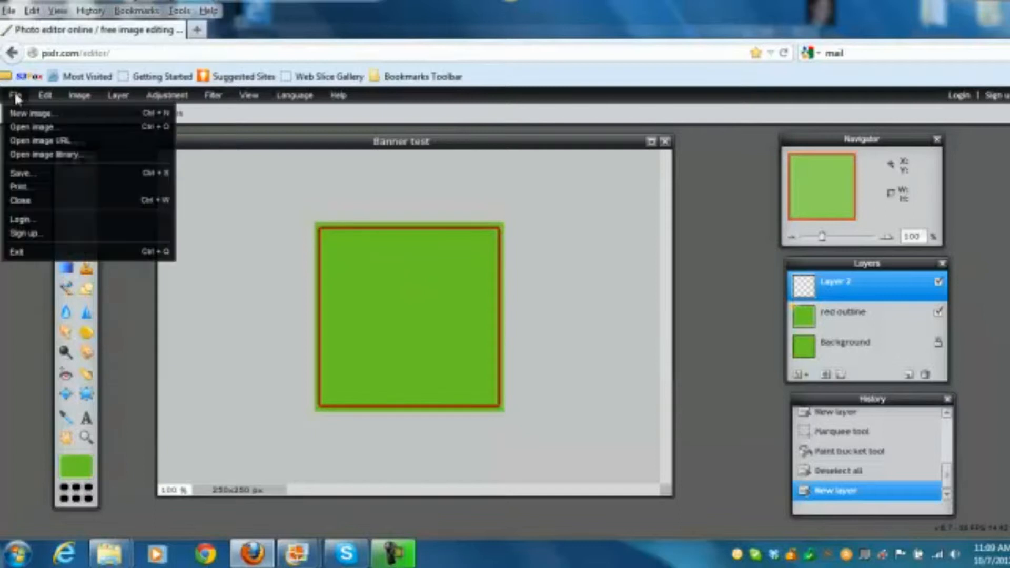
pyautogui.click(35, 127)
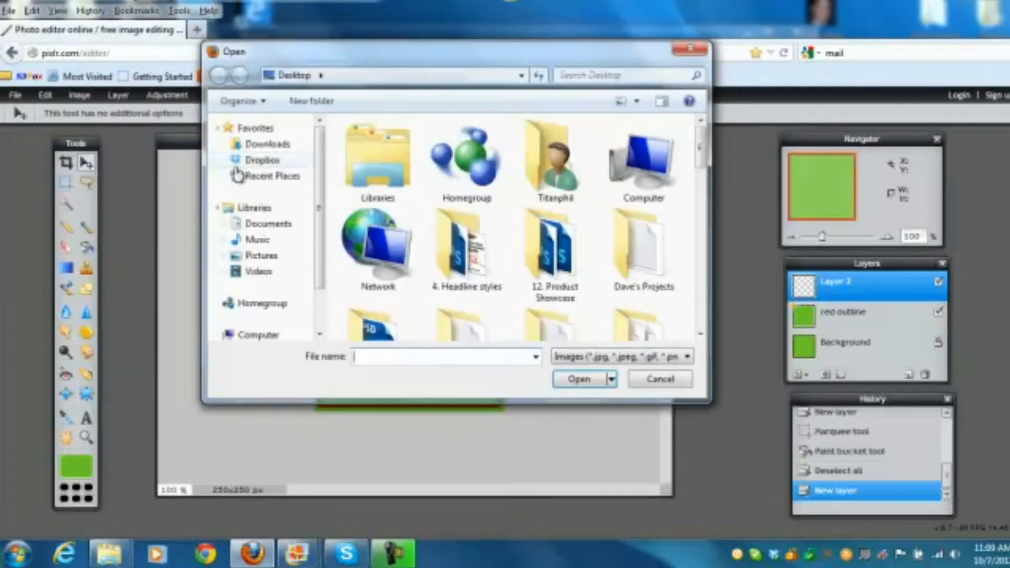
pyautogui.scroll(-2, 705, 168)
pyautogui.moveTo(707, 171); pyautogui.dragTo(713, 277)
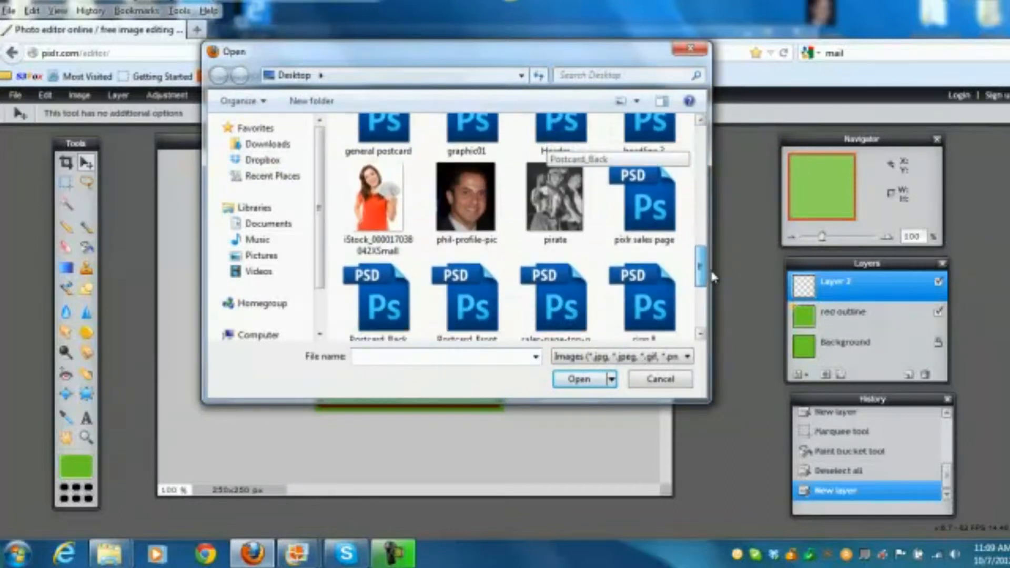
pyautogui.click(376, 202)
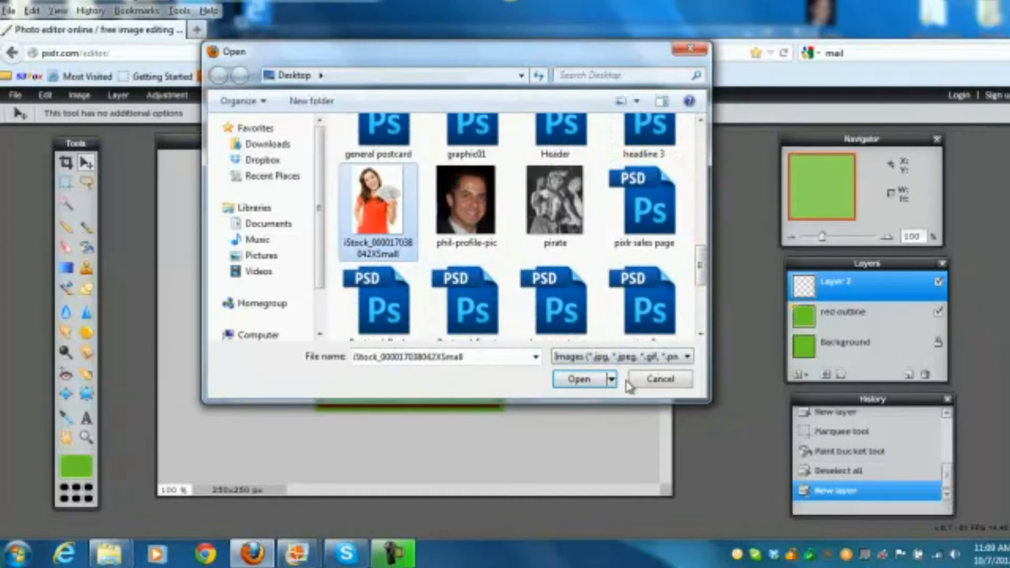
pyautogui.click(578, 379)
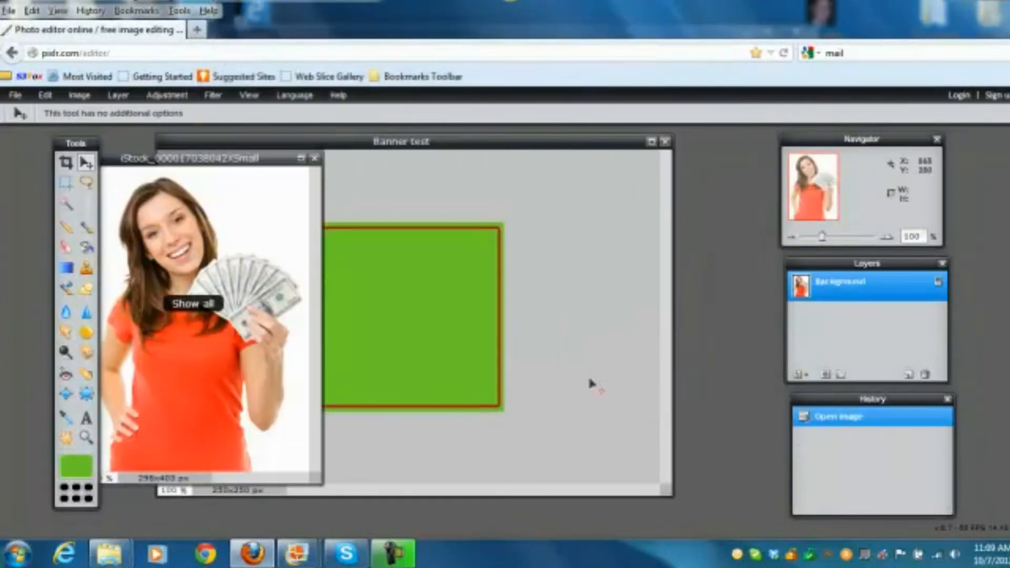
pyautogui.moveTo(252, 170); pyautogui.dragTo(662, 152)
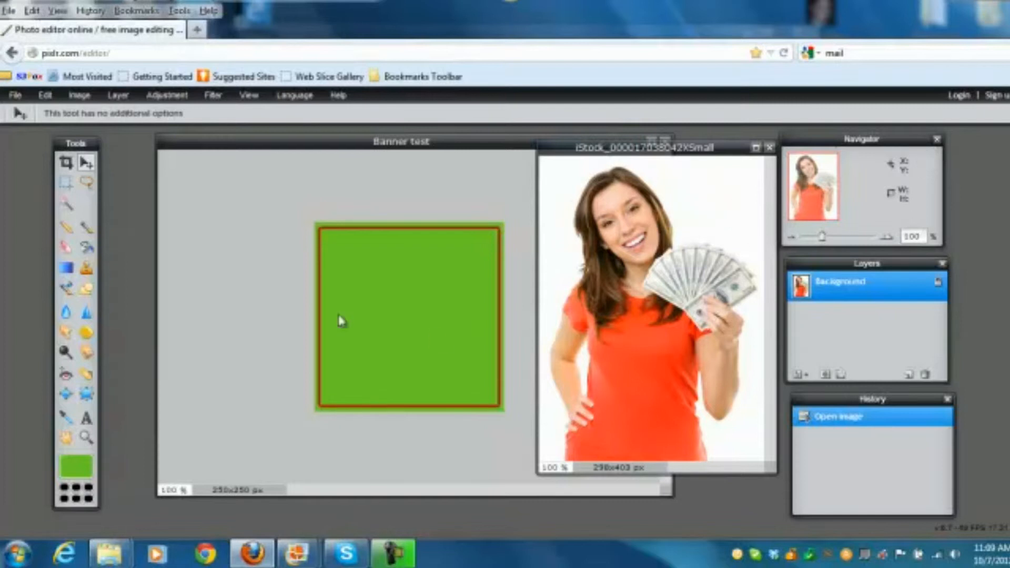
# Step: Select the white background of the stock photo with the Wand tool, including the gap between the woman's arm and body
pyautogui.click(67, 206)
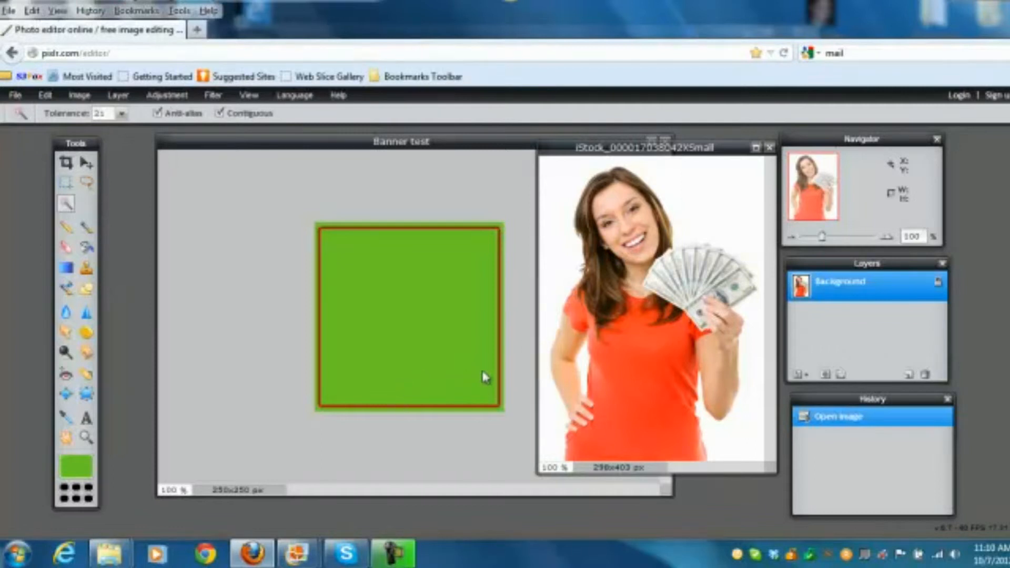
pyautogui.click(561, 239)
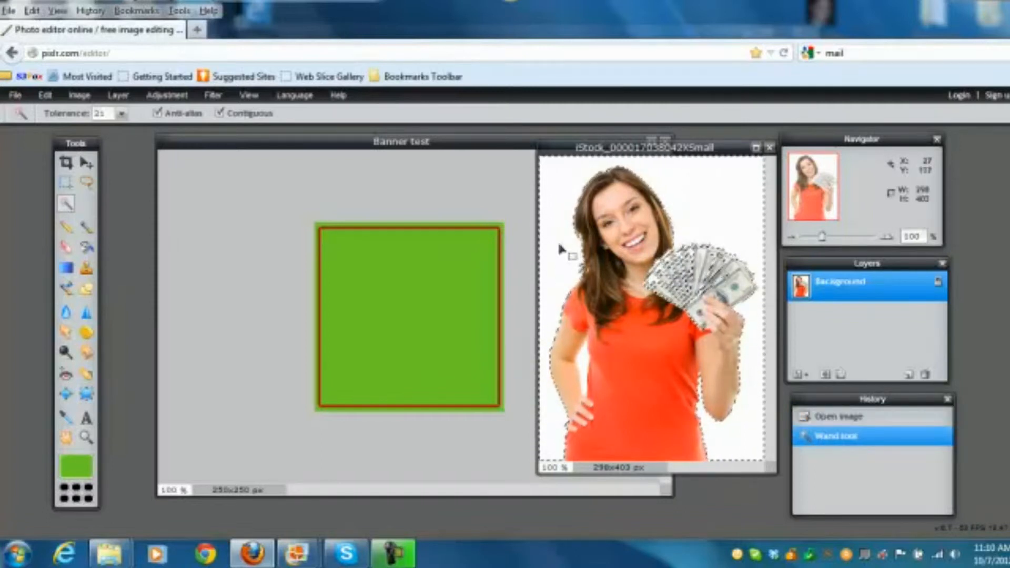
pyautogui.keyDown('shift'); pyautogui.click(588, 362); pyautogui.keyUp('shift')
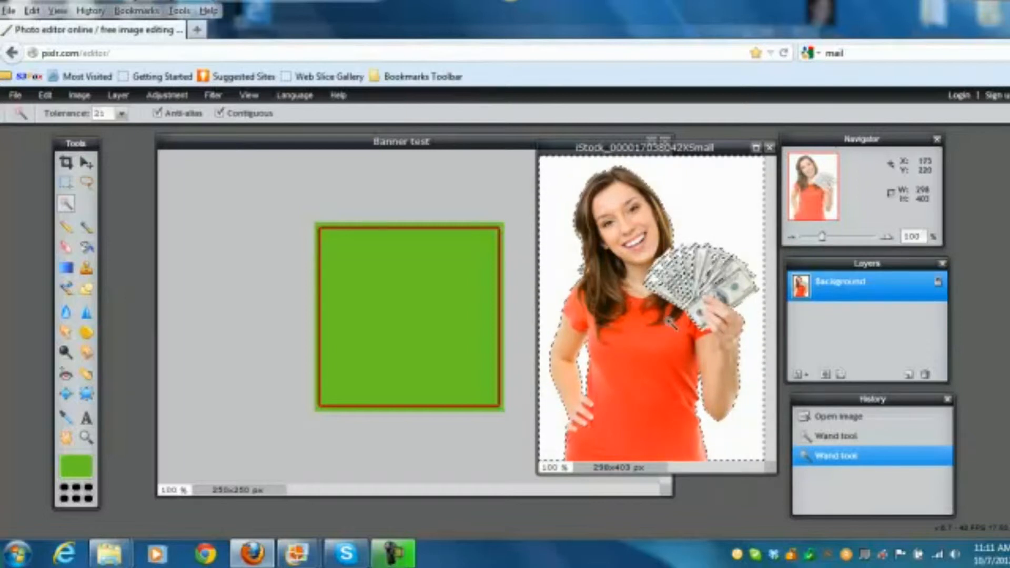
# Step: Remove the fan of money from the selection with the polygonal Lasso and invert the selection to the woman
pyautogui.click(87, 184)
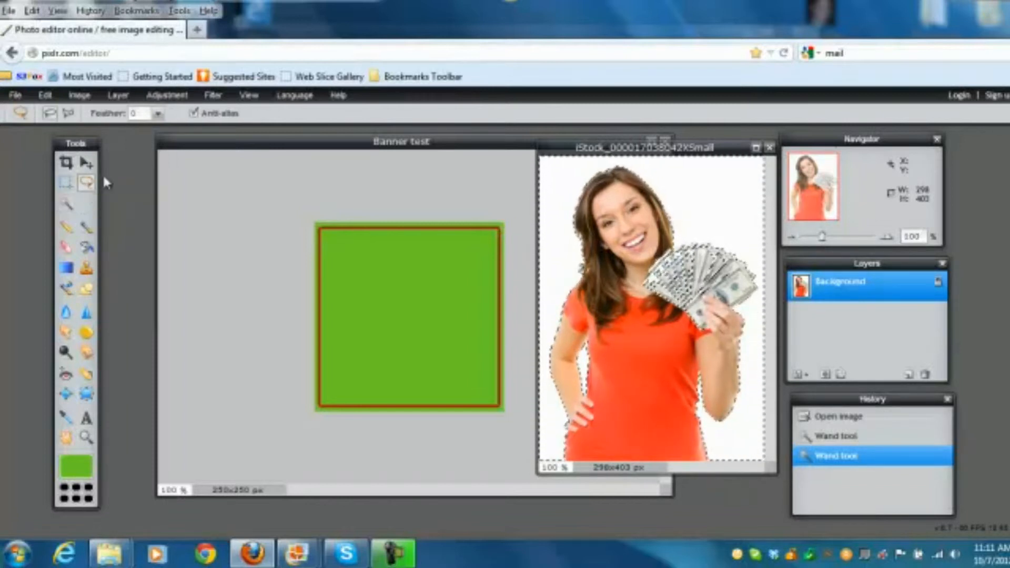
pyautogui.click(69, 115)
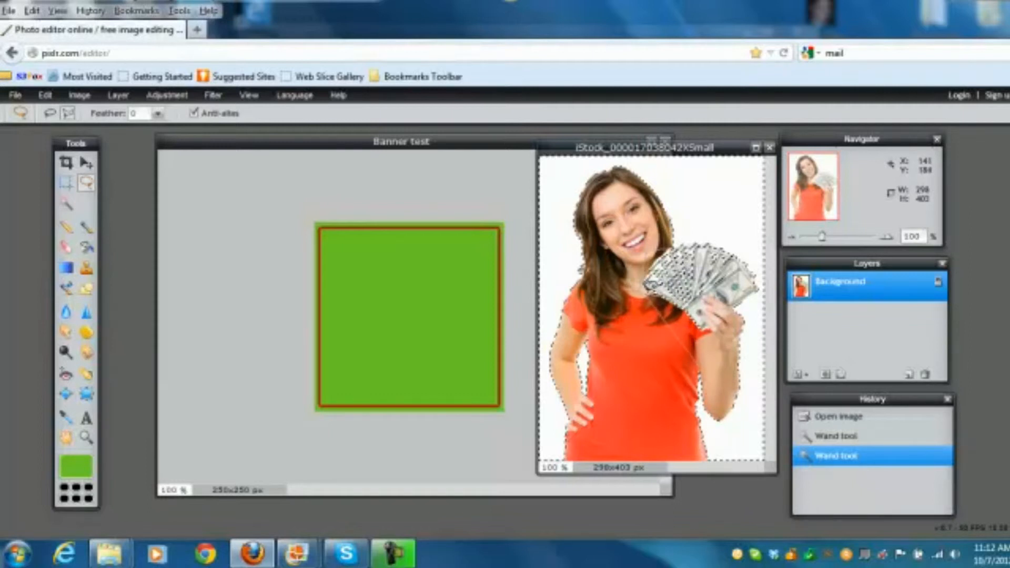
pyautogui.doubleClick(646, 285)
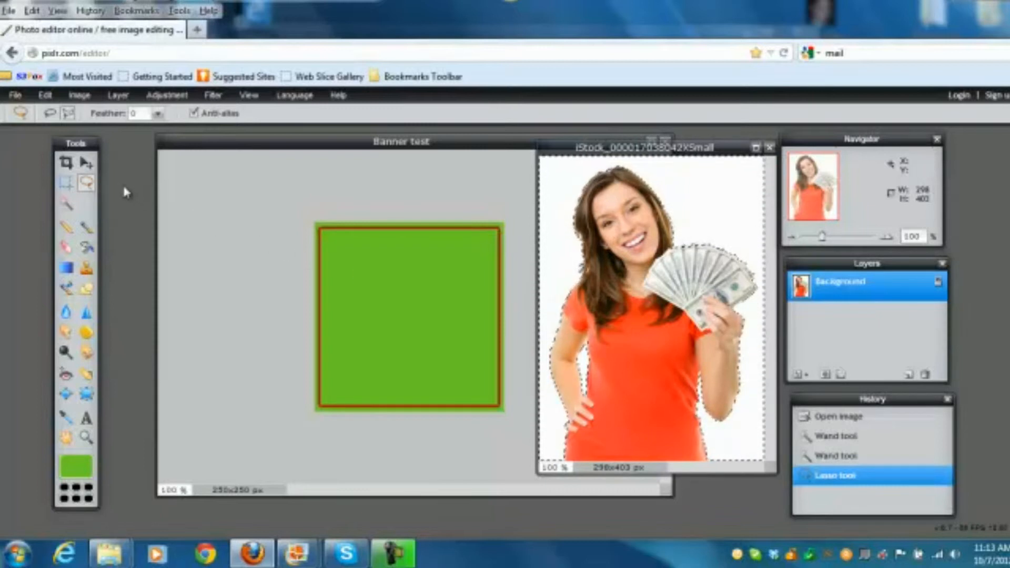
pyautogui.click(47, 97)
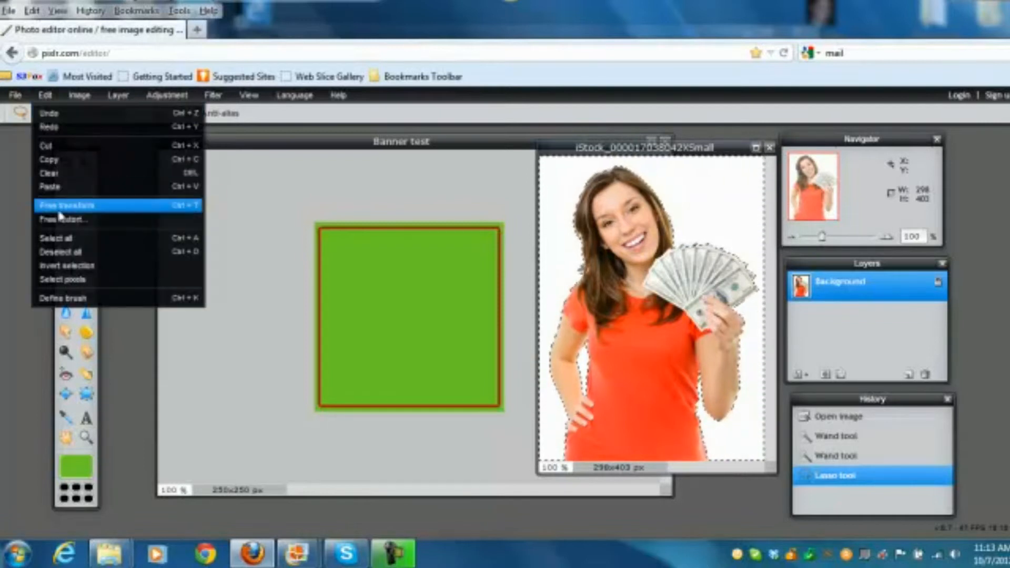
pyautogui.click(71, 269)
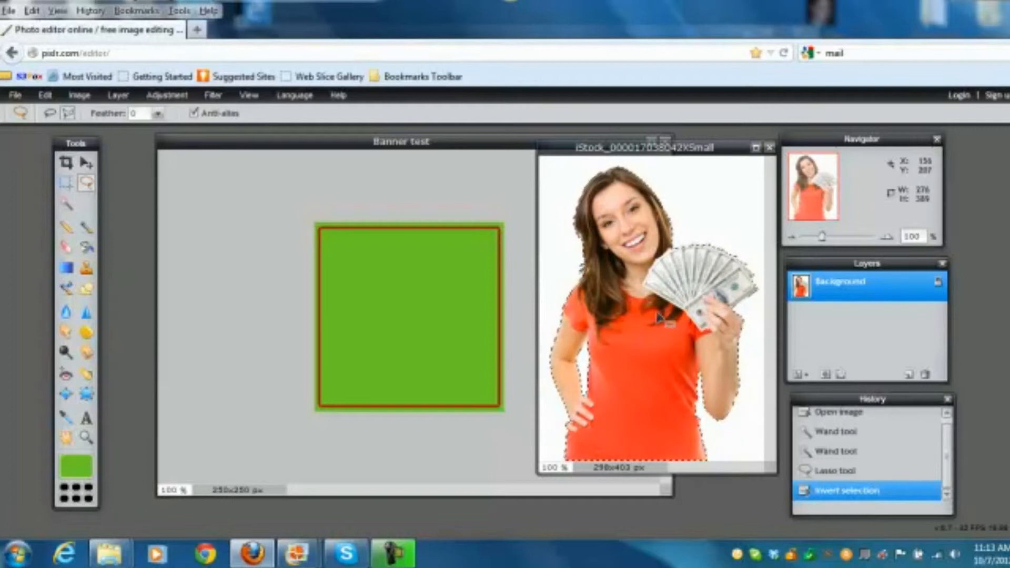
# Step: Move the selected woman from the stock photo into the Banner test image as a new layer
pyautogui.click(87, 164)
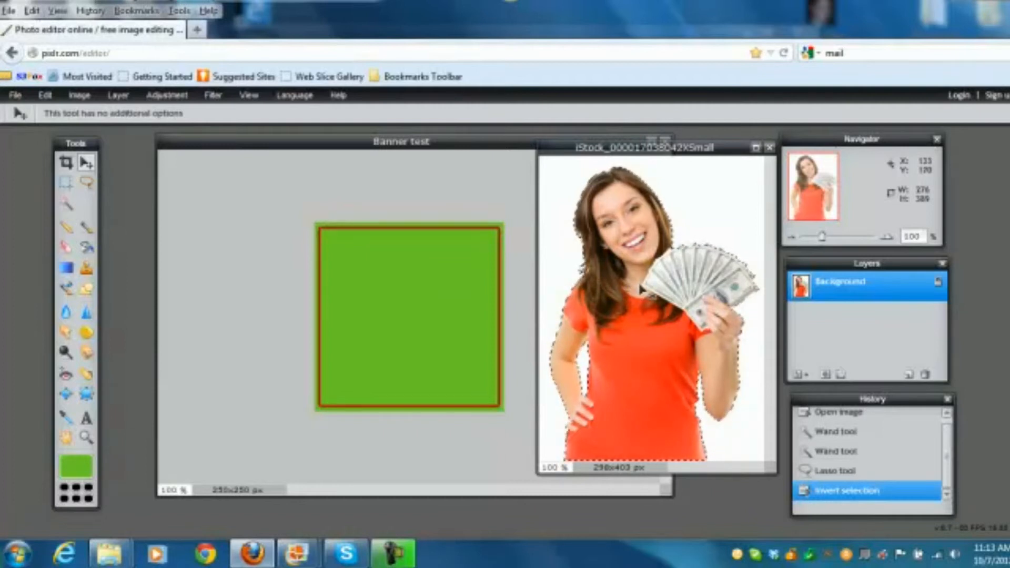
pyautogui.moveTo(641, 289); pyautogui.dragTo(418, 302)
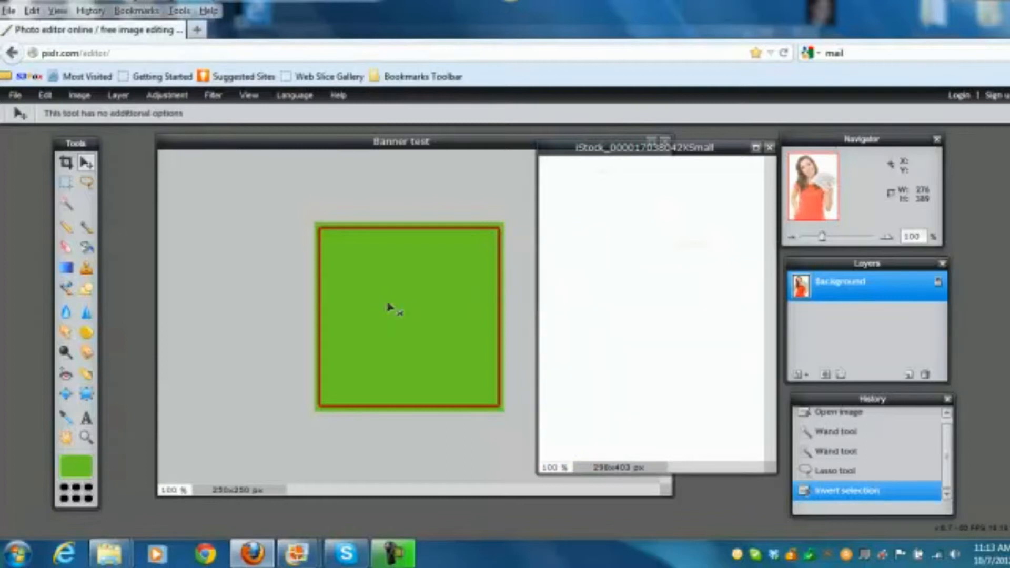
pyautogui.moveTo(388, 303); pyautogui.dragTo(393, 303)
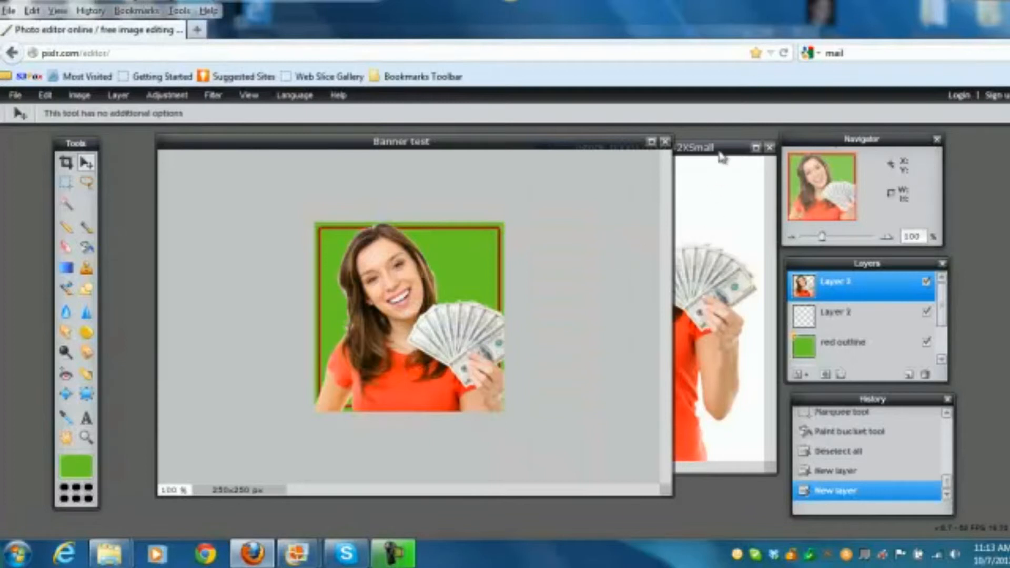
pyautogui.click(721, 154)
pyautogui.click(770, 148)
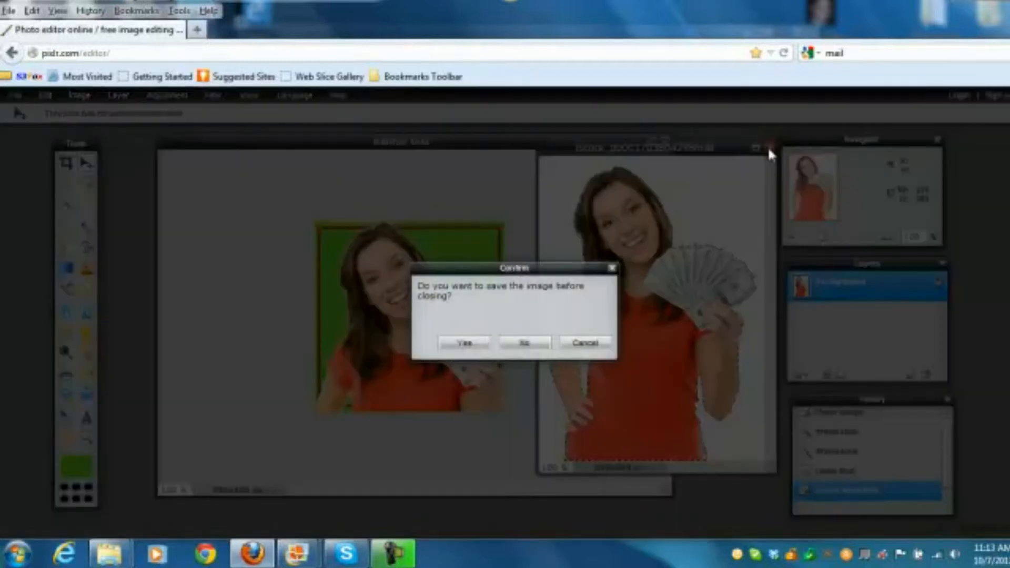
pyautogui.click(523, 345)
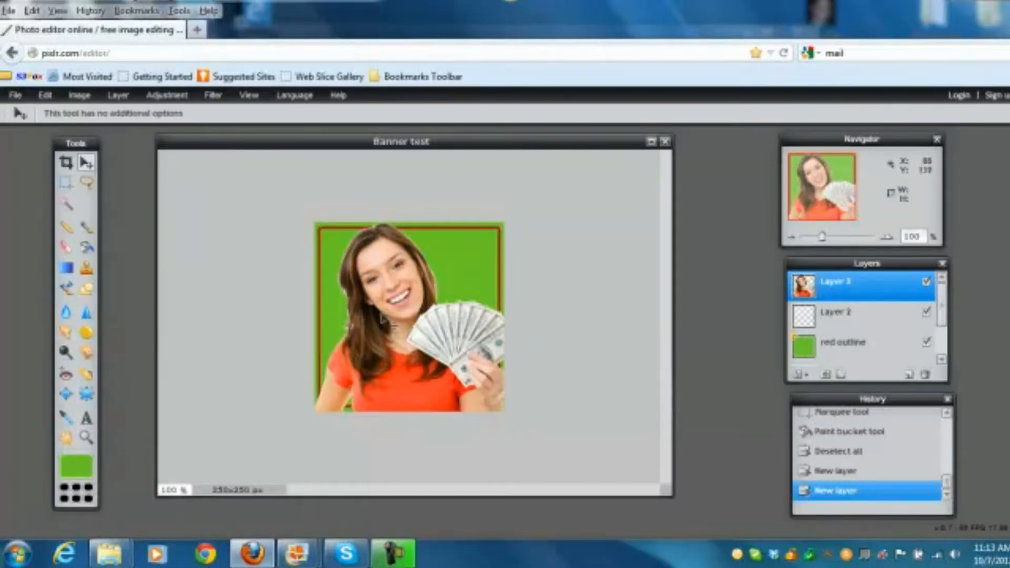
# Step: Scale the woman down with Free transform, fit her inside the left part of the red outline and apply the changes
pyautogui.moveTo(387, 303); pyautogui.dragTo(387, 317)
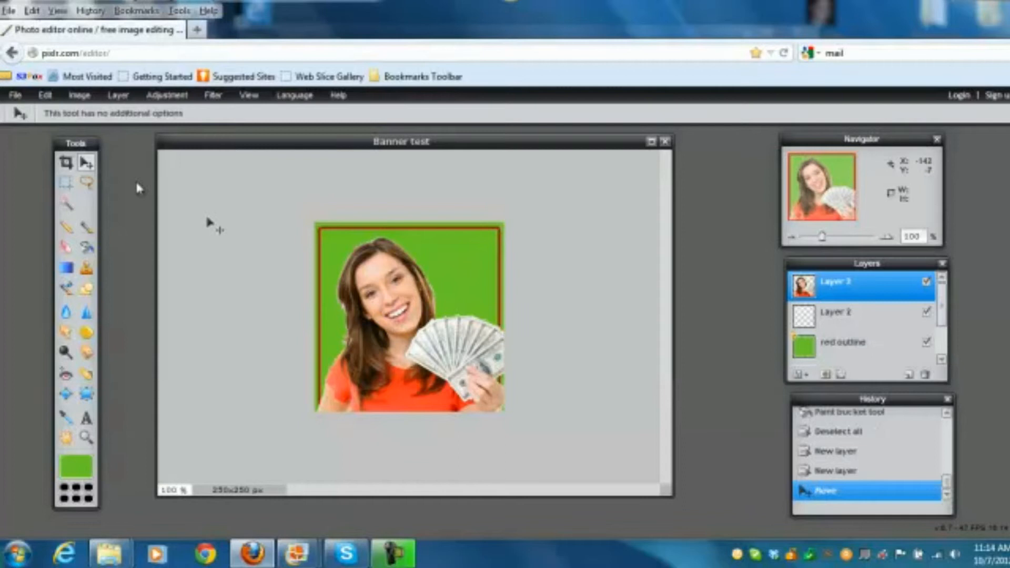
pyautogui.click(45, 97)
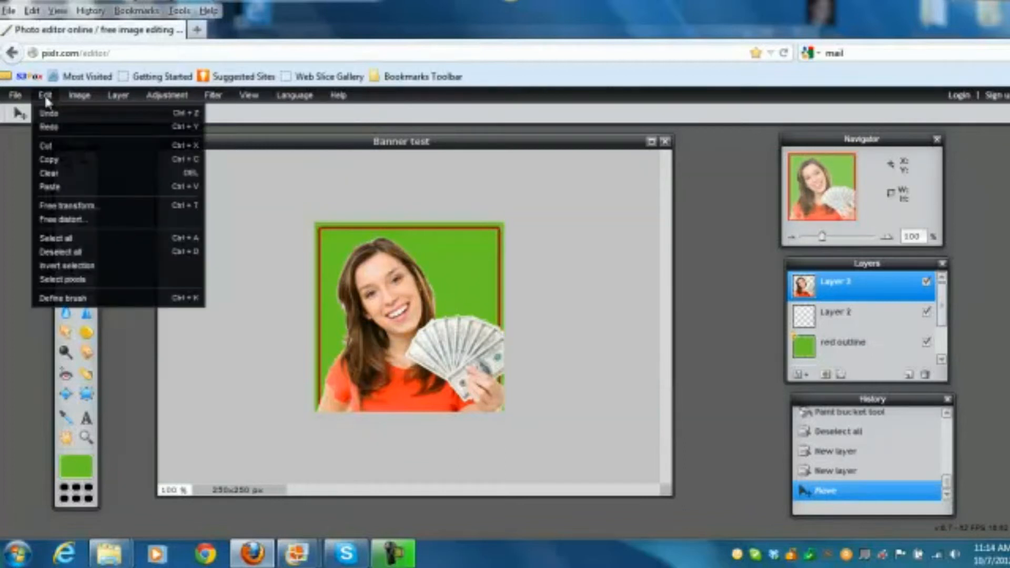
pyautogui.click(64, 206)
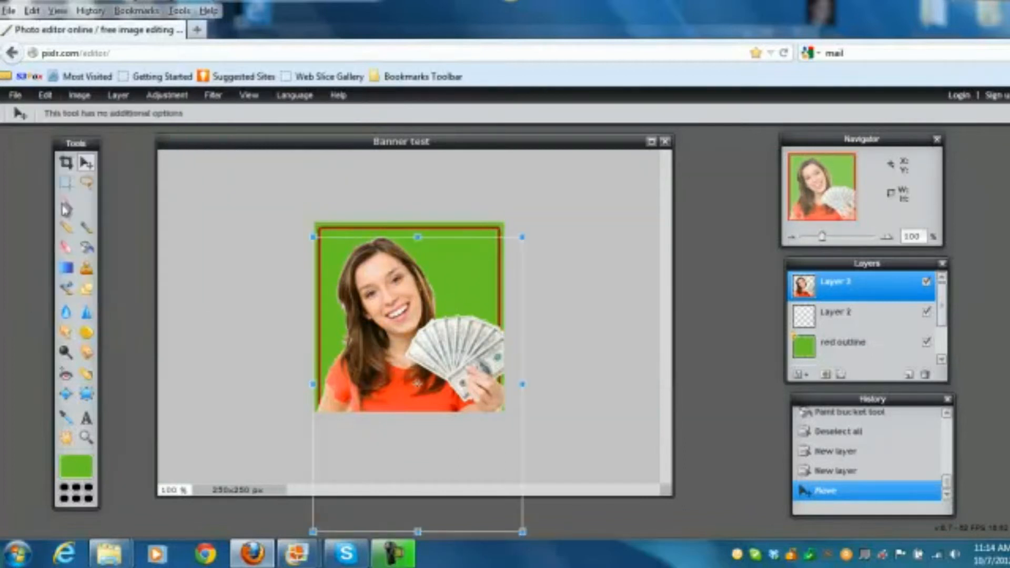
pyautogui.moveTo(313, 237); pyautogui.dragTo(354, 289)
pyautogui.moveTo(374, 303); pyautogui.dragTo(378, 317)
pyautogui.moveTo(427, 357); pyautogui.dragTo(386, 311)
pyautogui.moveTo(339, 270); pyautogui.dragTo(325, 261)
pyautogui.moveTo(376, 333); pyautogui.dragTo(384, 318)
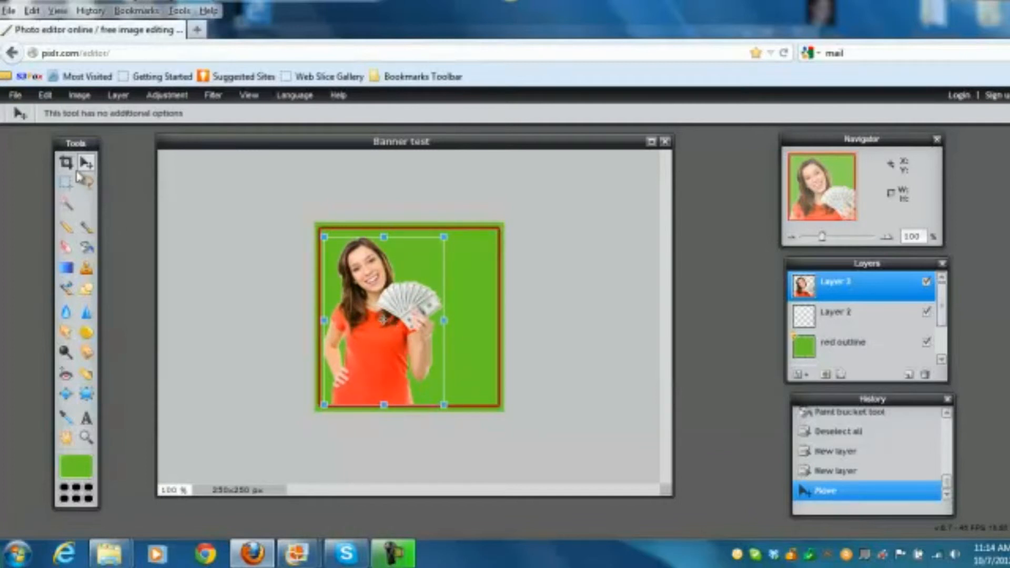
pyautogui.click(87, 169)
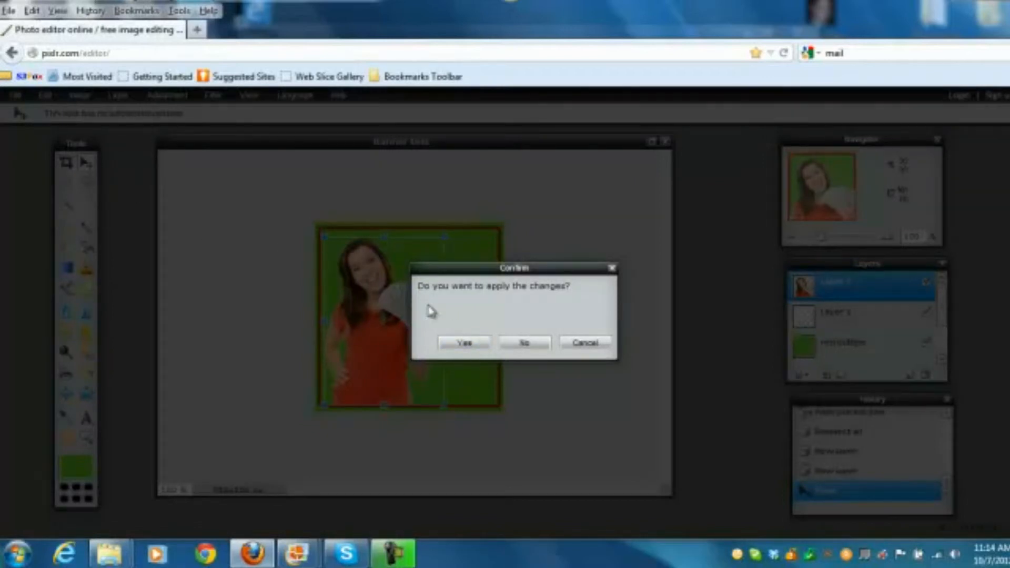
pyautogui.click(476, 343)
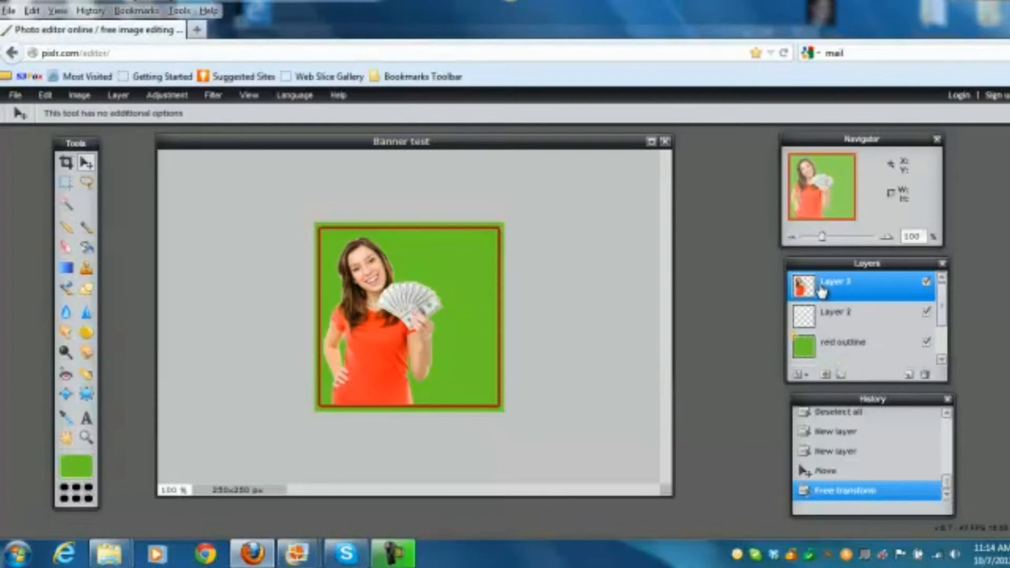
# Step: Enable an Outer glow layer style on the woman's layer and set its color to near-white f5f5f5
pyautogui.click(840, 375)
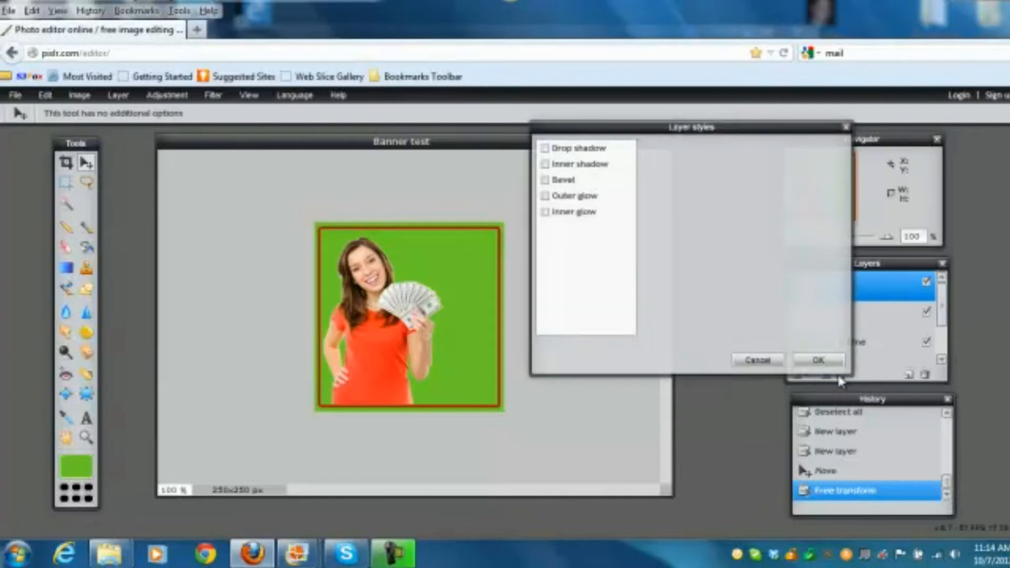
pyautogui.click(546, 197)
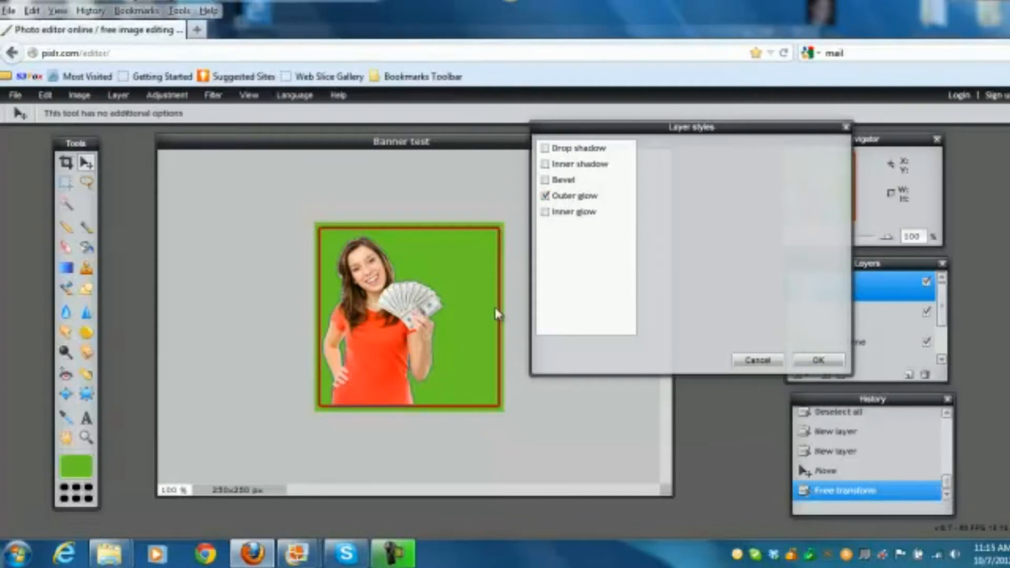
pyautogui.click(575, 200)
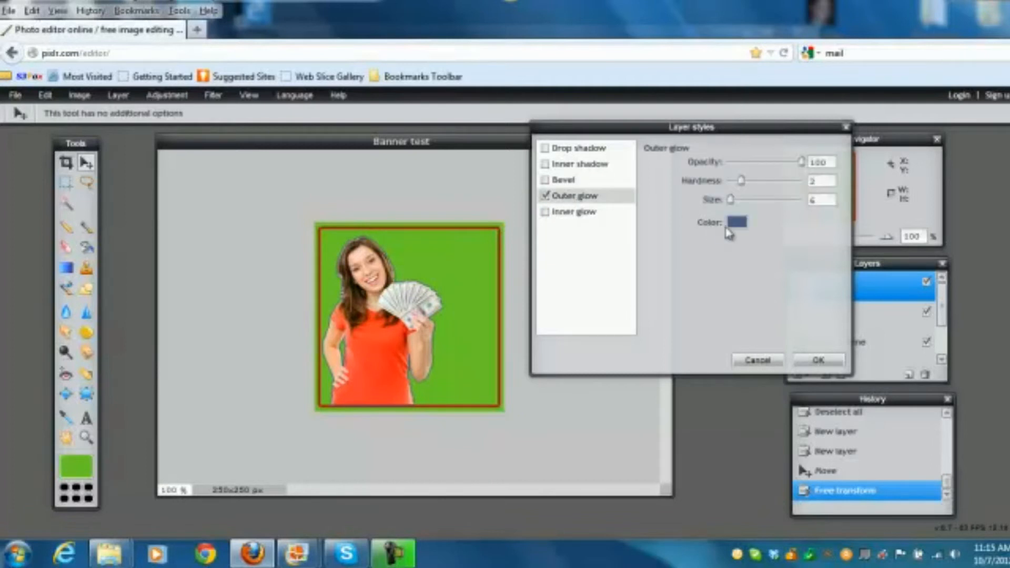
pyautogui.click(738, 225)
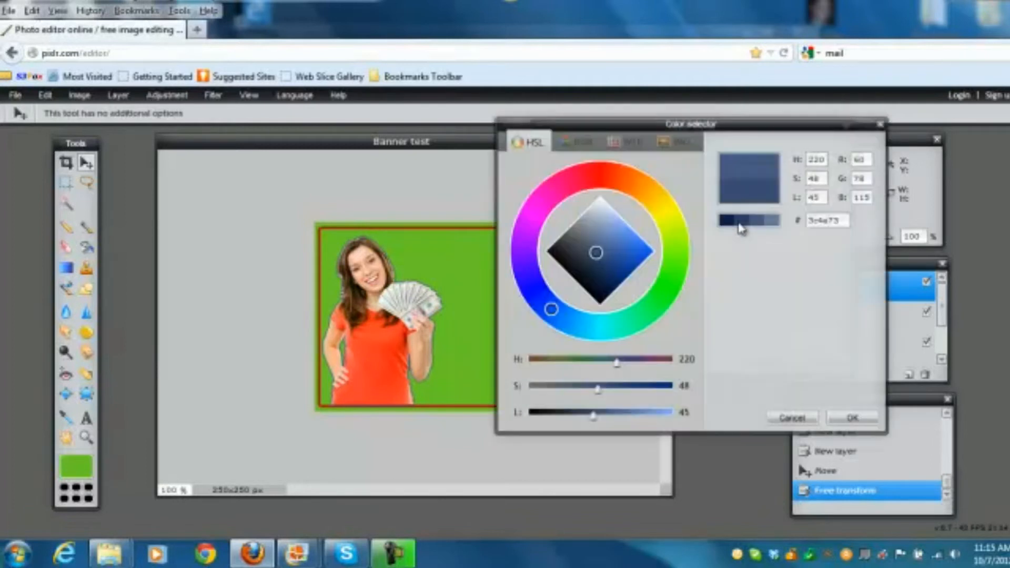
pyautogui.click(599, 201)
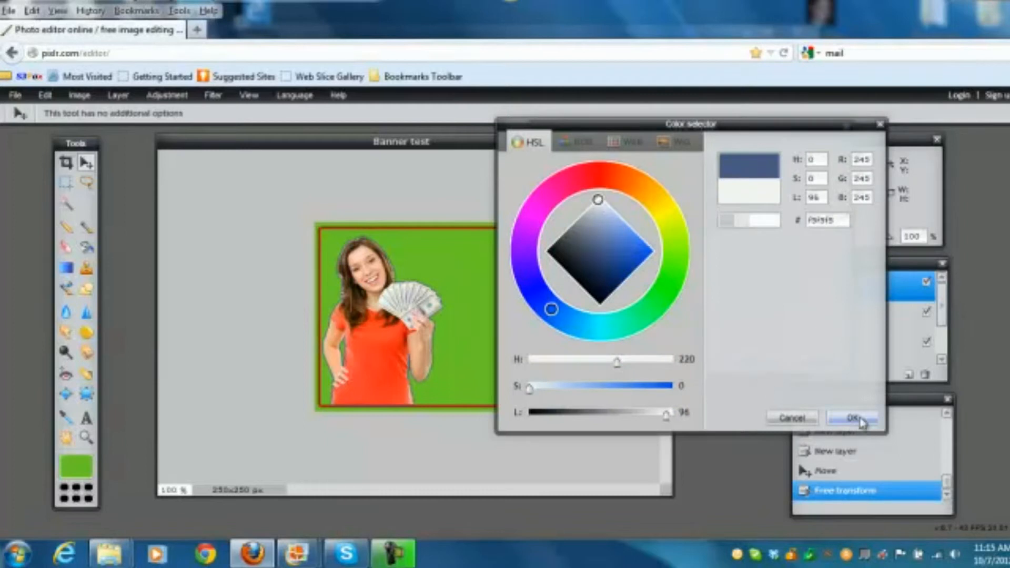
pyautogui.click(853, 417)
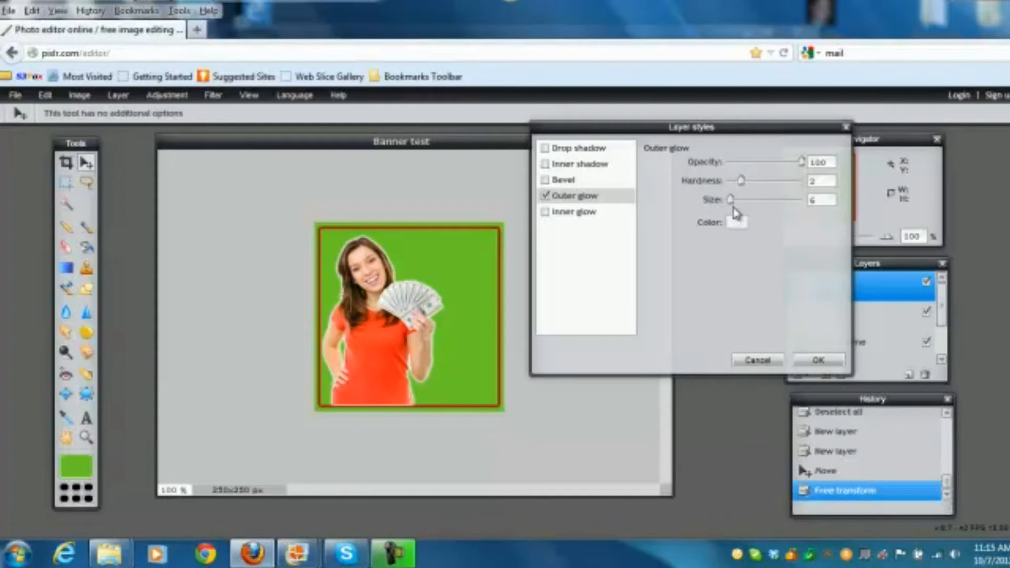
# Step: Set the woman's outer glow to opacity 80, hardness 2 and size 20, and apply the layer style
pyautogui.moveTo(731, 203); pyautogui.dragTo(734, 203)
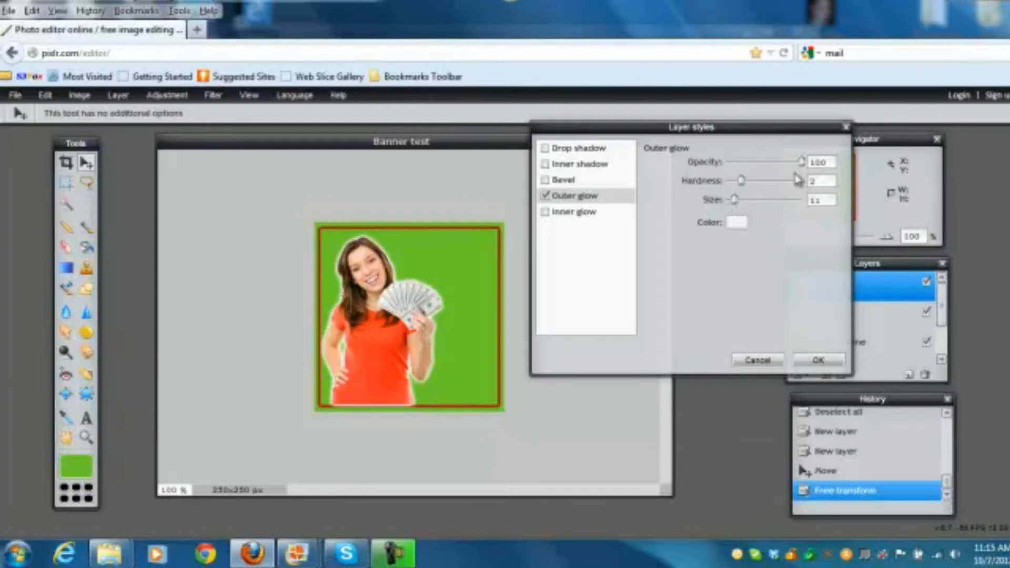
pyautogui.moveTo(801, 162); pyautogui.dragTo(789, 162)
pyautogui.moveTo(741, 180); pyautogui.dragTo(740, 184)
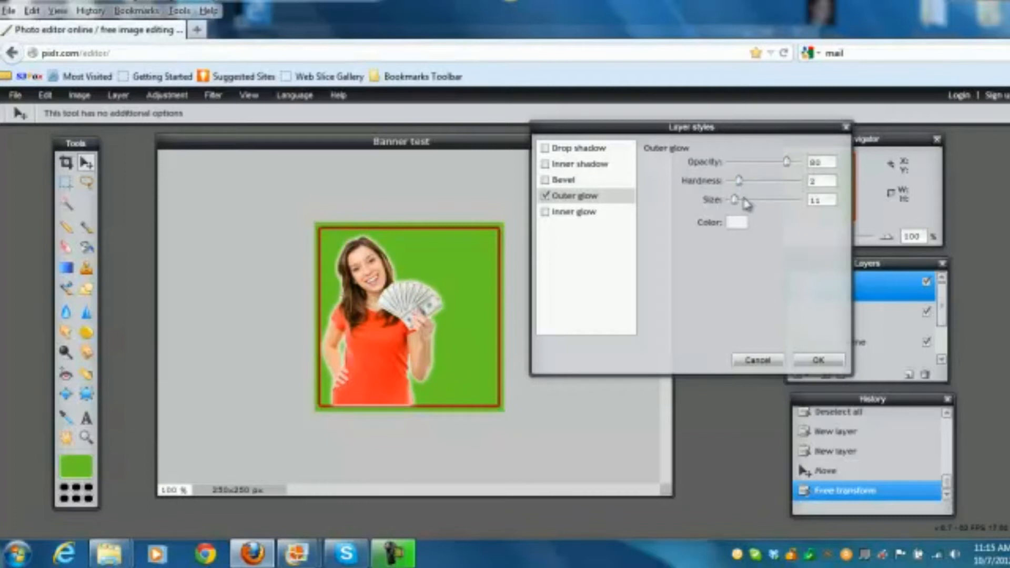
pyautogui.moveTo(737, 199); pyautogui.dragTo(741, 200)
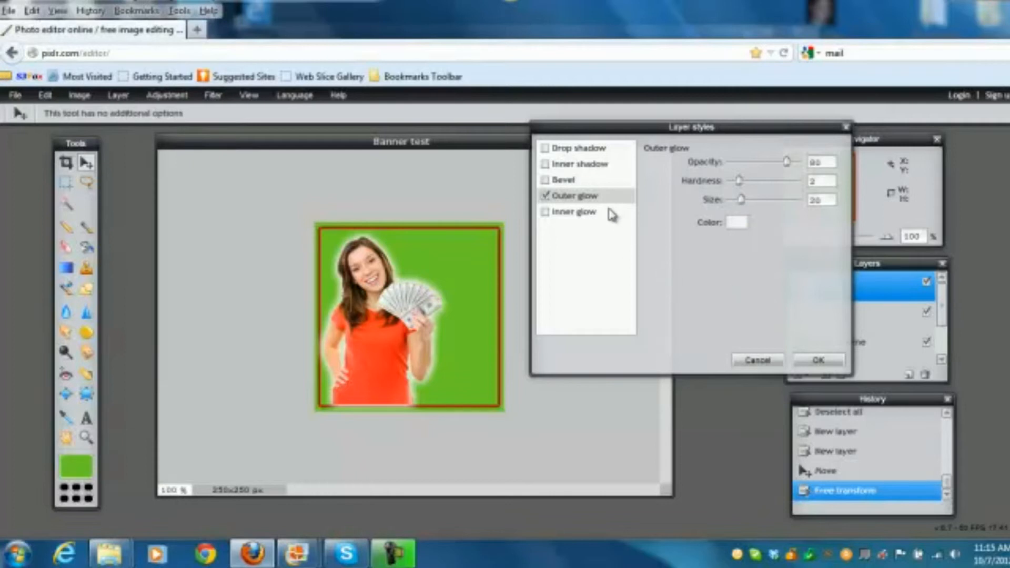
pyautogui.click(824, 361)
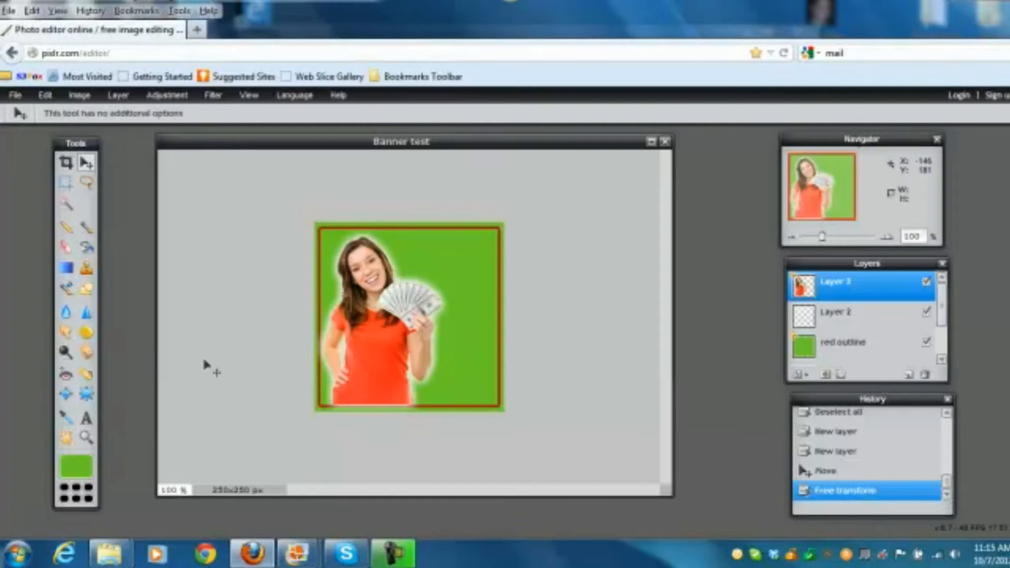
# Step: Rename the woman's layer as girl
pyautogui.doubleClick(831, 284)
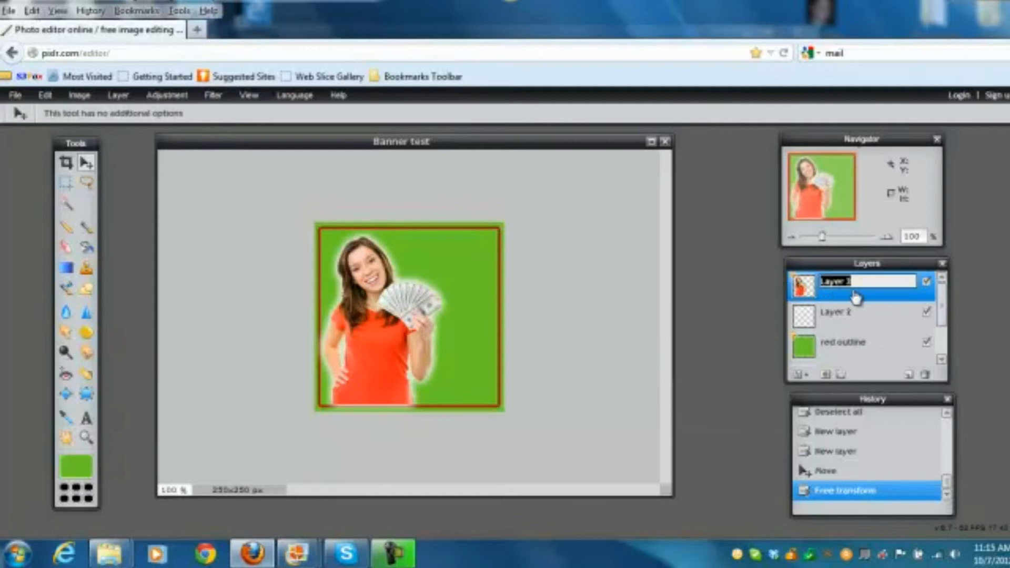
pyautogui.write('girl')
pyautogui.press('Return')
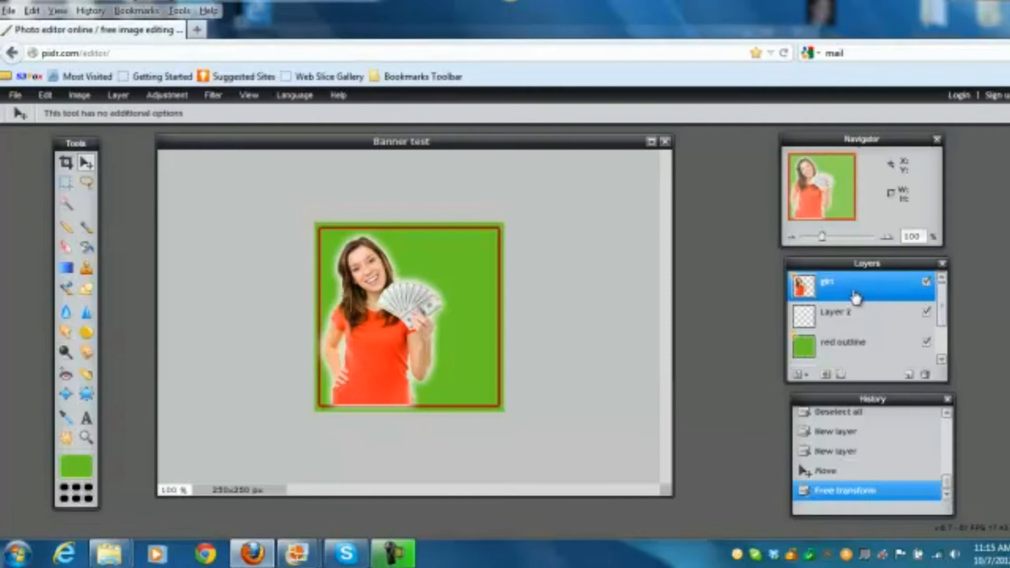
pyautogui.click(927, 315)
pyautogui.click(885, 318)
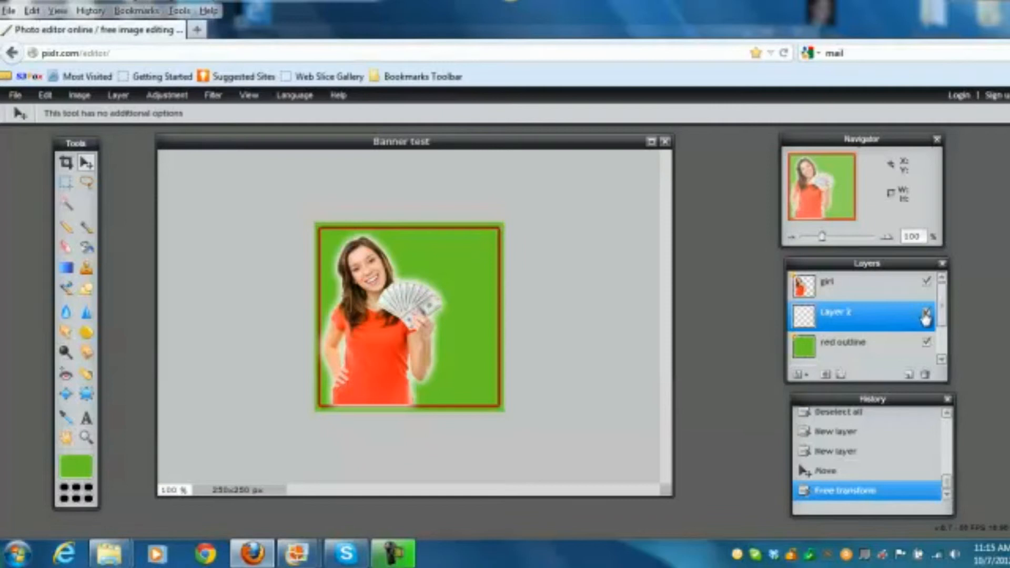
pyautogui.click(873, 296)
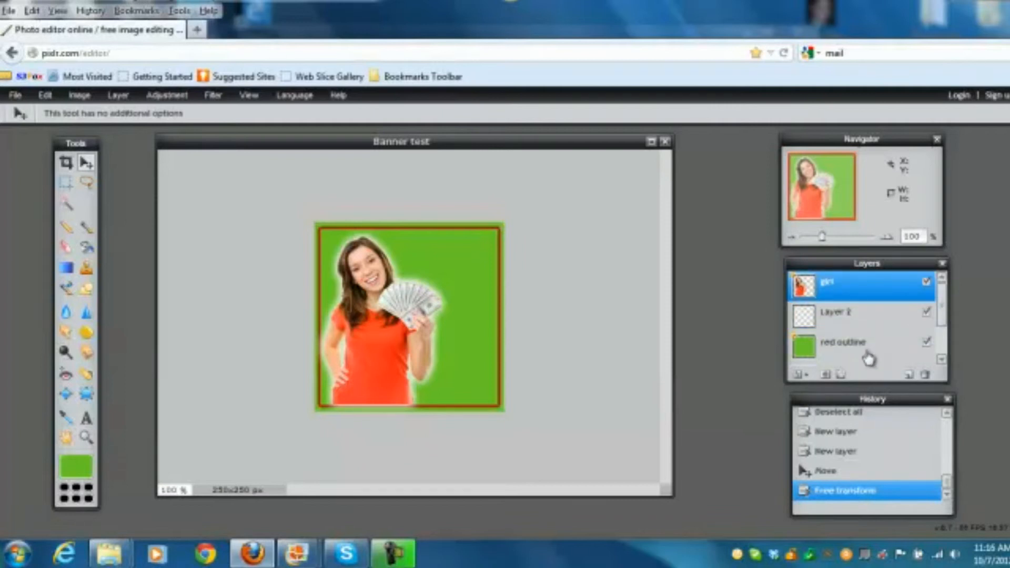
pyautogui.scroll(-1, 942, 333)
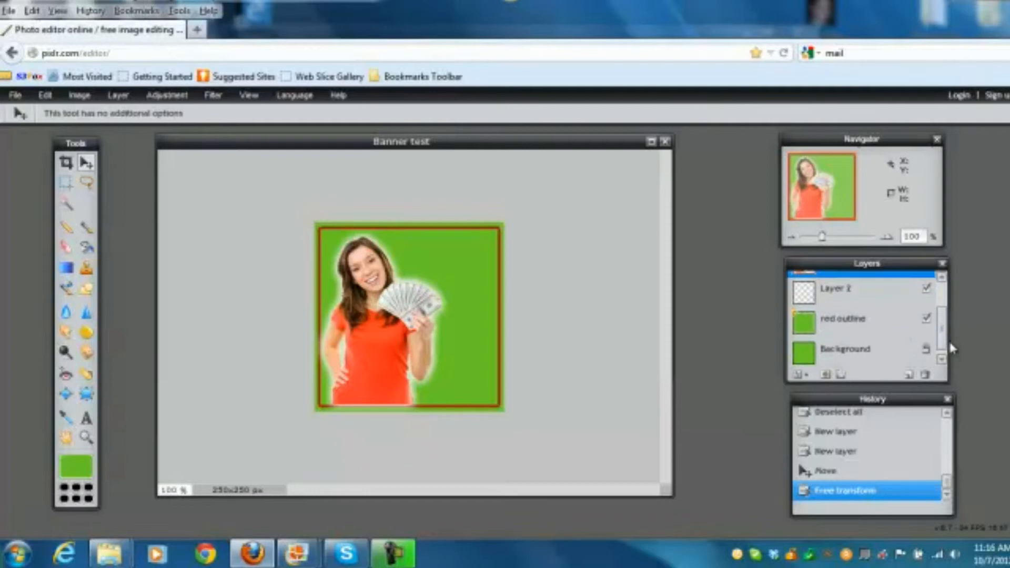
pyautogui.scroll(1, 950, 326)
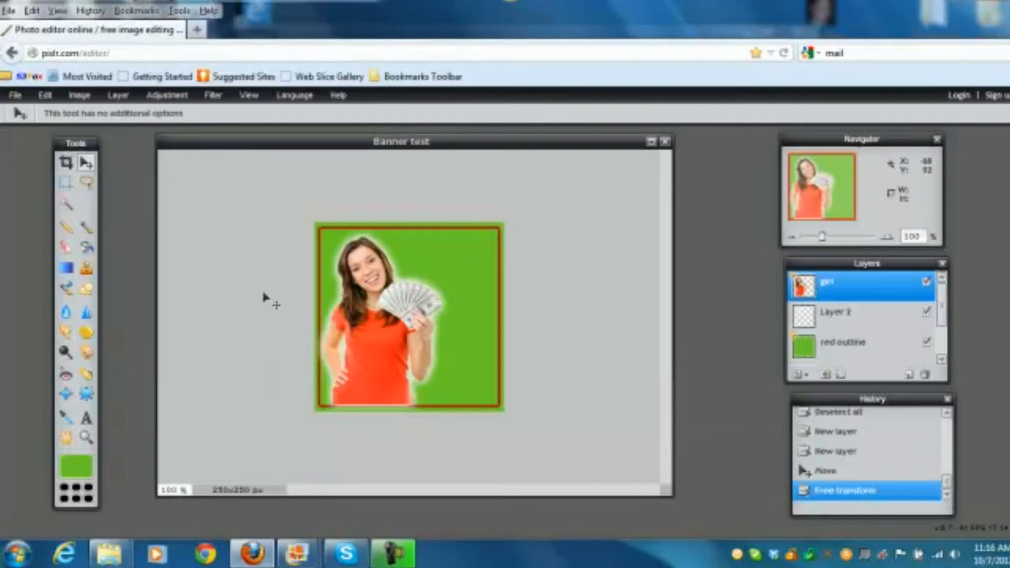
# Step: Start a text layer on the green area beside the woman's head and set its text color to dark gray 362d2e
pyautogui.click(88, 418)
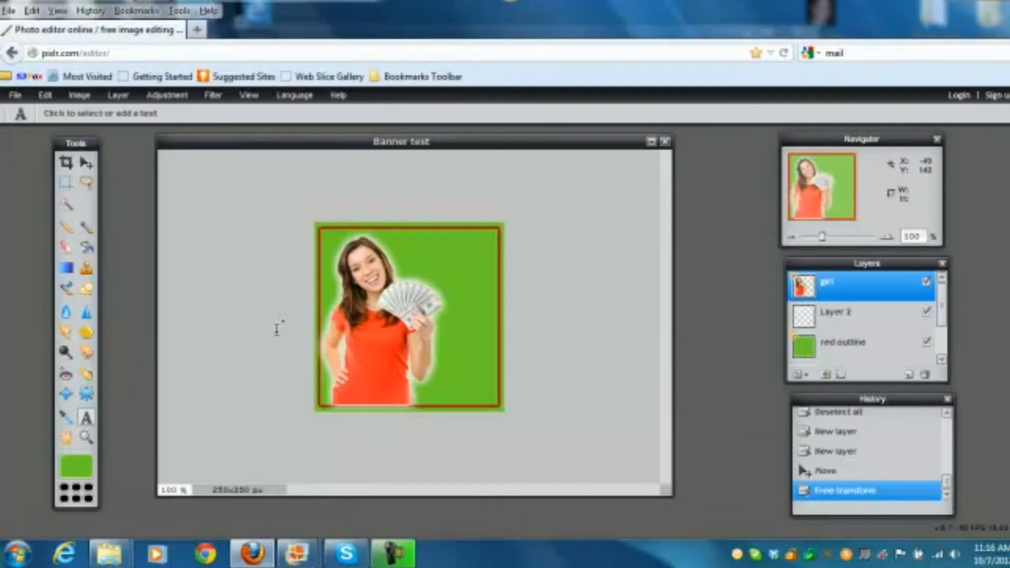
pyautogui.click(411, 250)
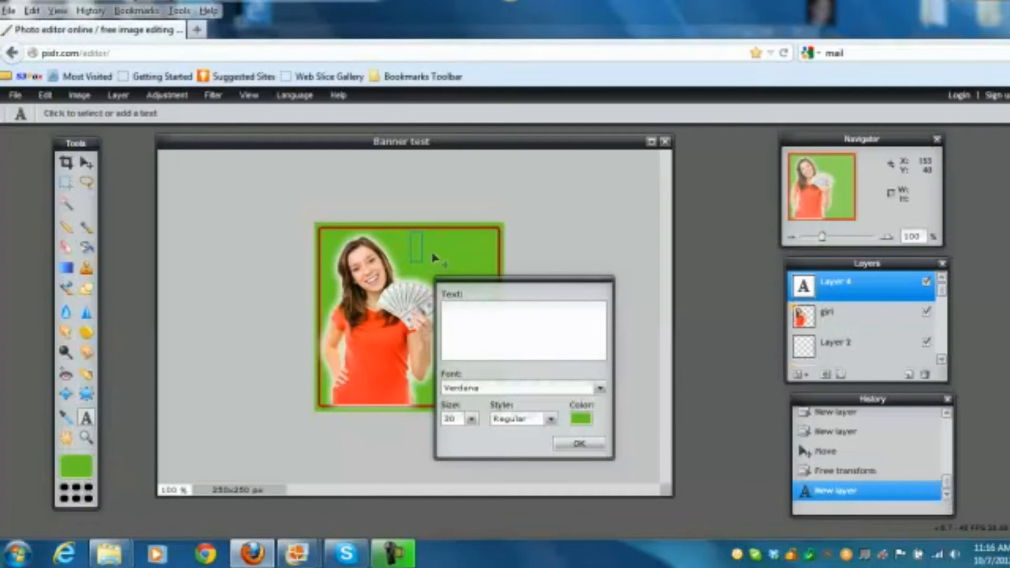
pyautogui.click(581, 419)
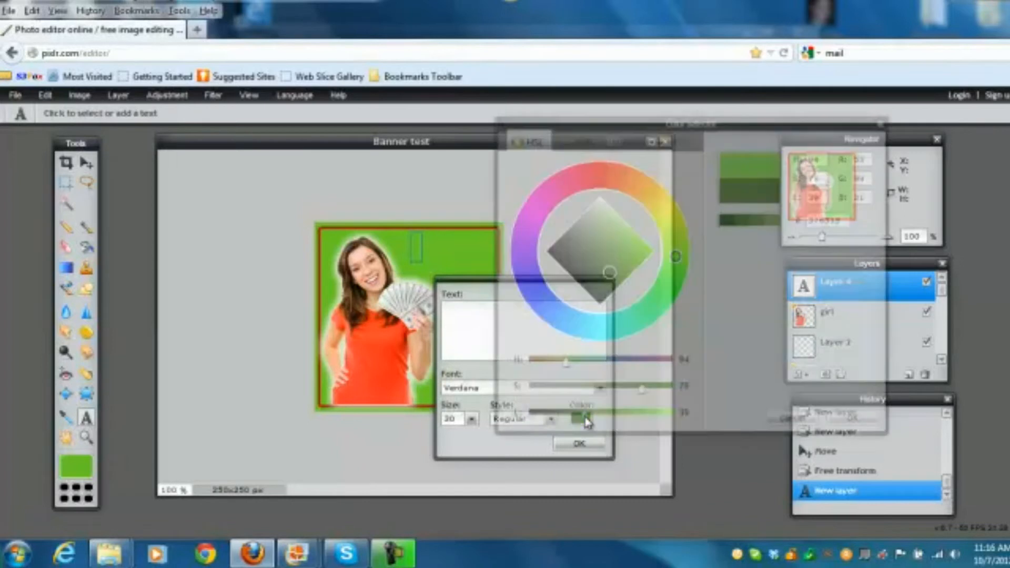
pyautogui.click(590, 179)
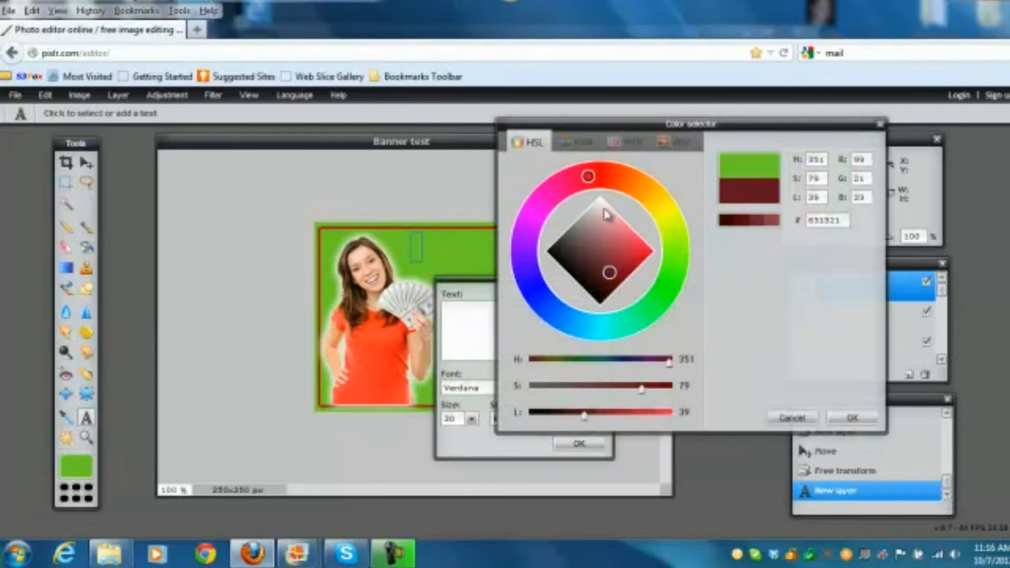
pyautogui.click(567, 248)
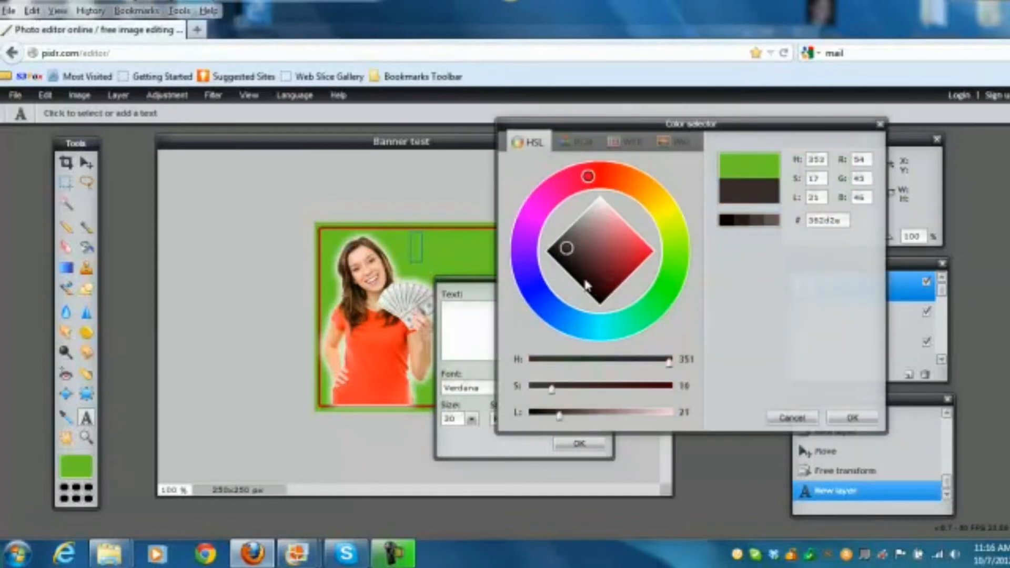
pyautogui.click(853, 418)
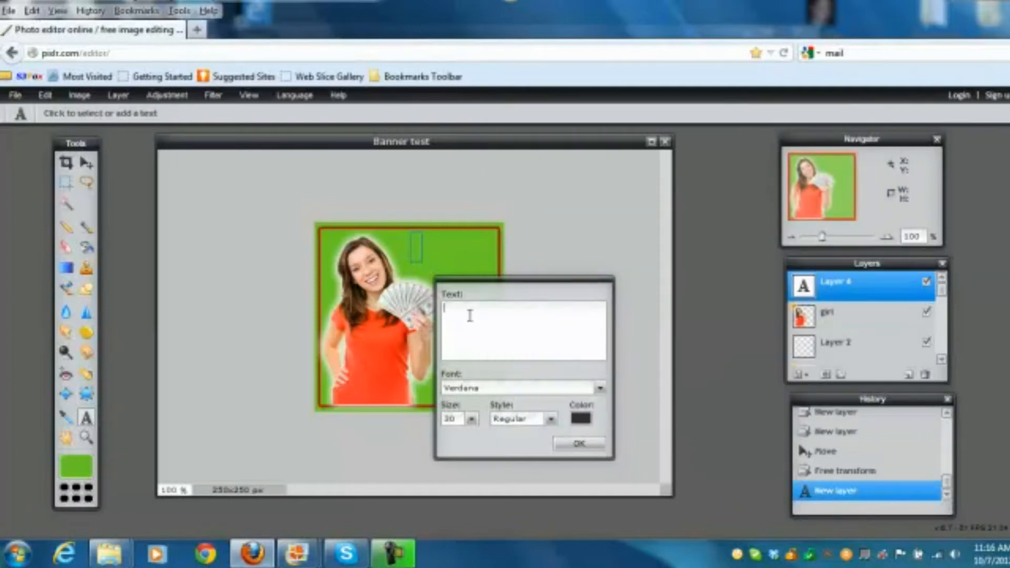
# Step: Enter Need and Money? on two lines as the banner text, and move the text dialog clear of the image
pyautogui.write('Need')
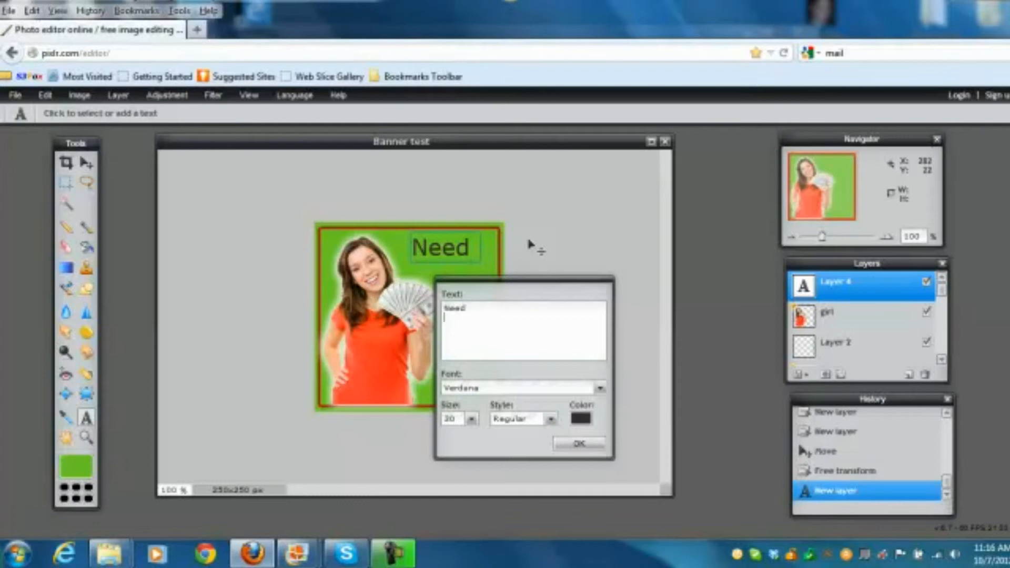
pyautogui.press('Return')
pyautogui.write('Money')
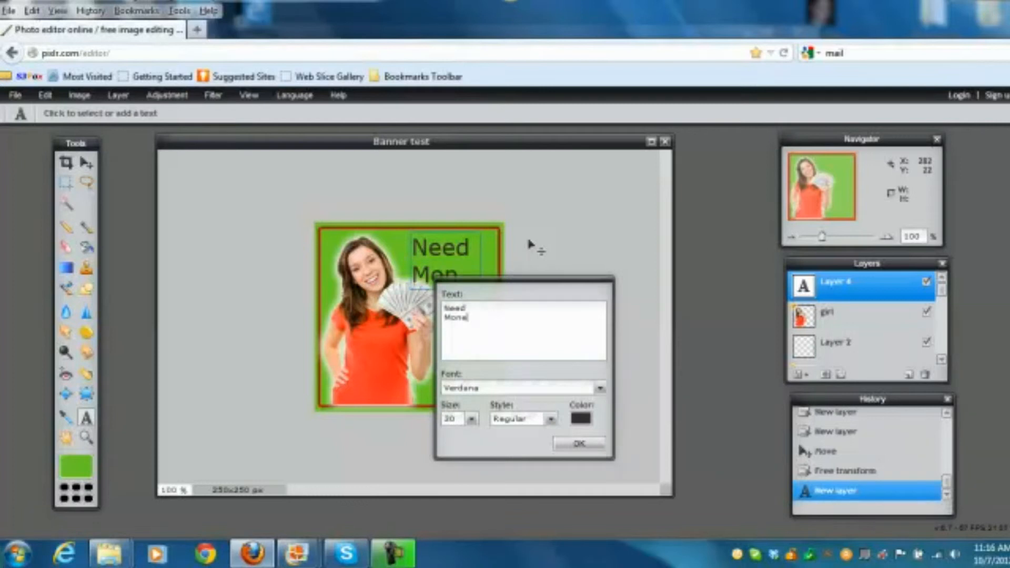
pyautogui.write('?')
pyautogui.moveTo(554, 287); pyautogui.dragTo(634, 225)
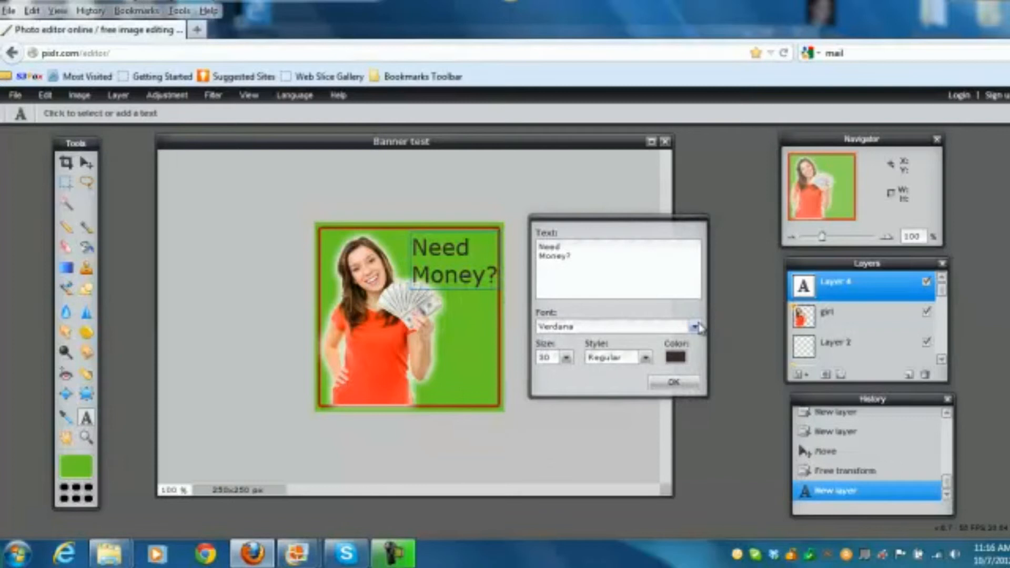
# Step: Set the banner text's font to Impact and indent the word Need with leading spaces to center it above Money?
pyautogui.click(695, 326)
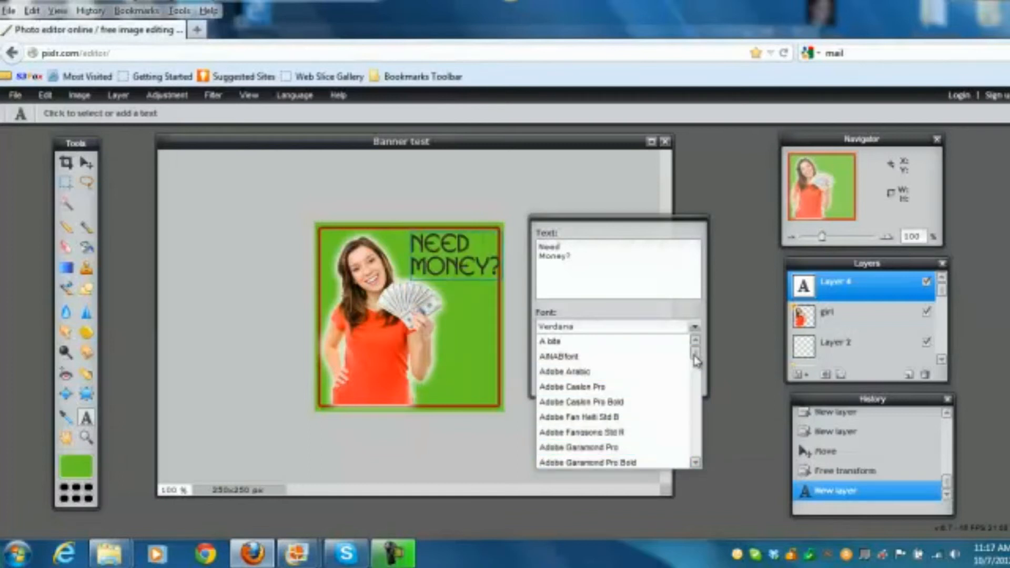
pyautogui.scroll(-5, 696, 360)
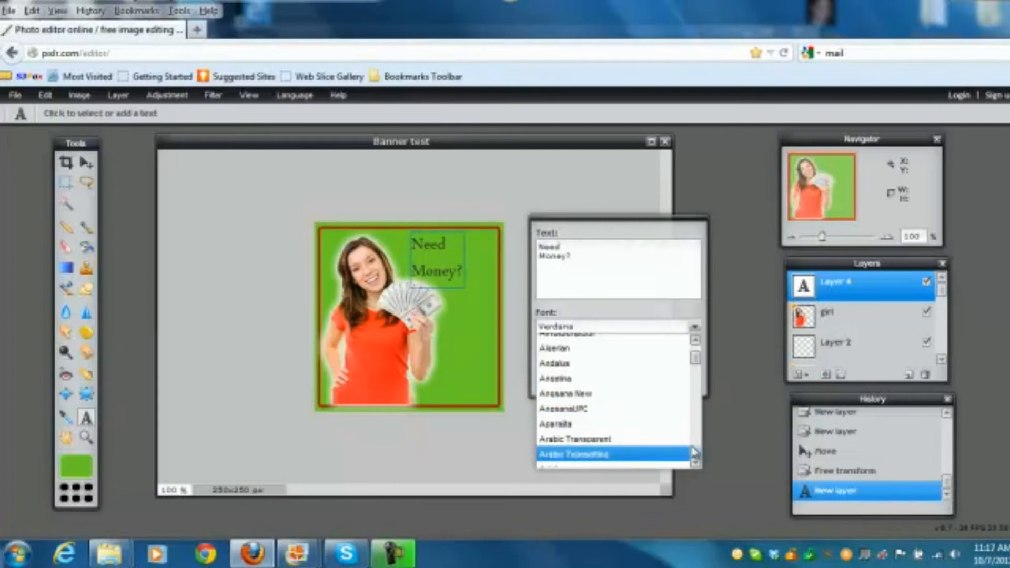
pyautogui.scroll(-10, 615, 400)
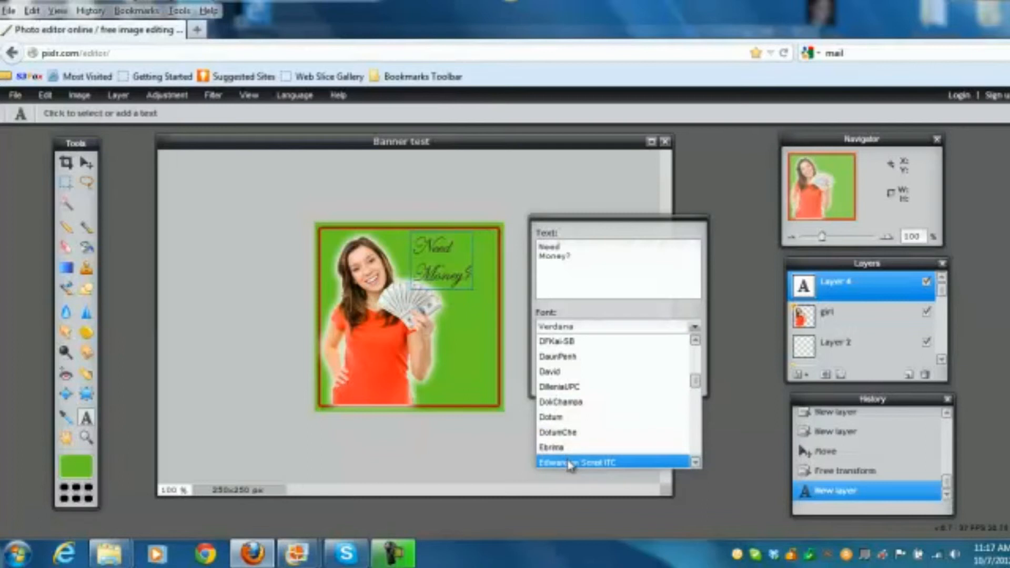
pyautogui.click(694, 463)
pyautogui.click(694, 463)
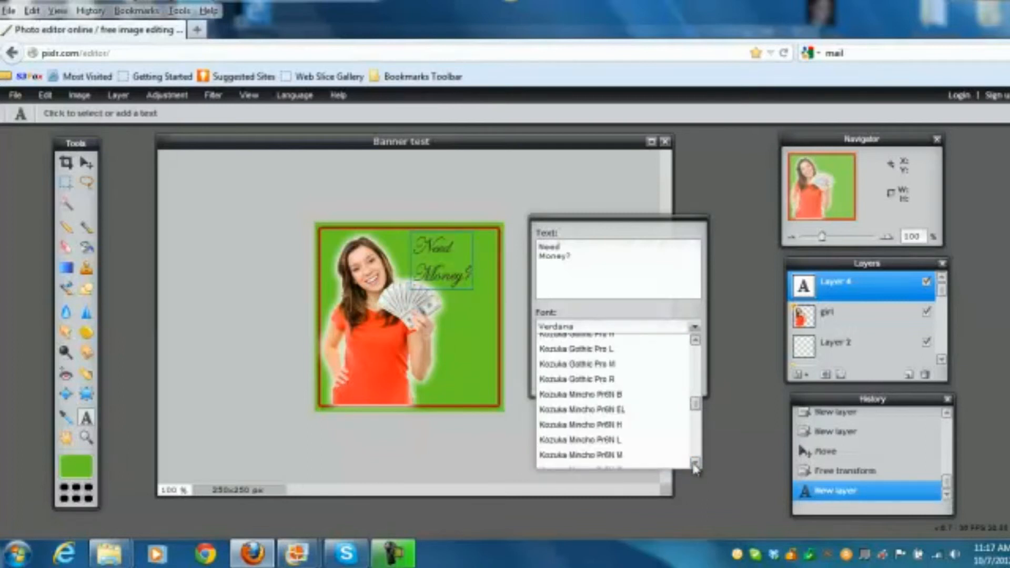
pyautogui.click(694, 342)
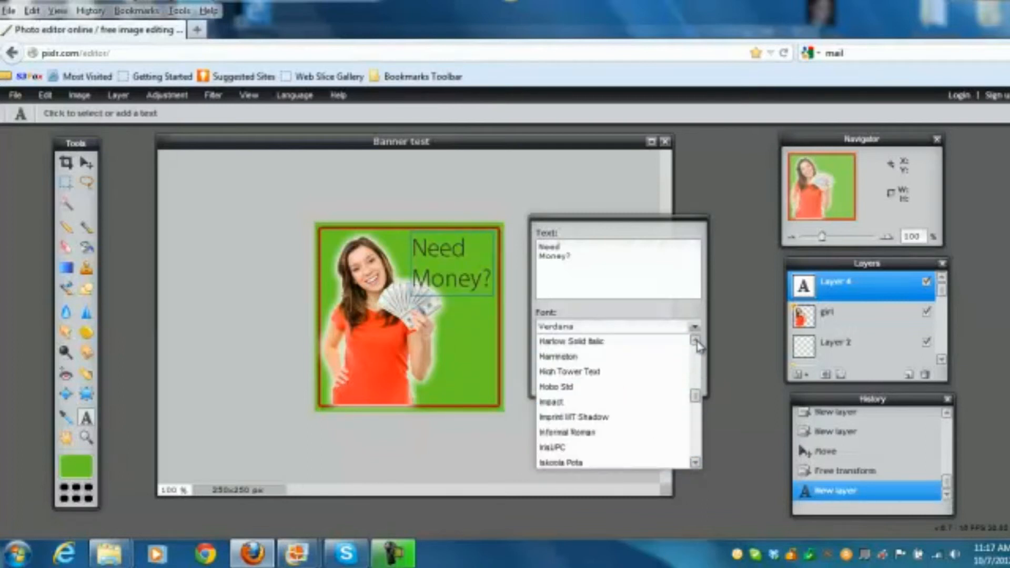
pyautogui.click(694, 463)
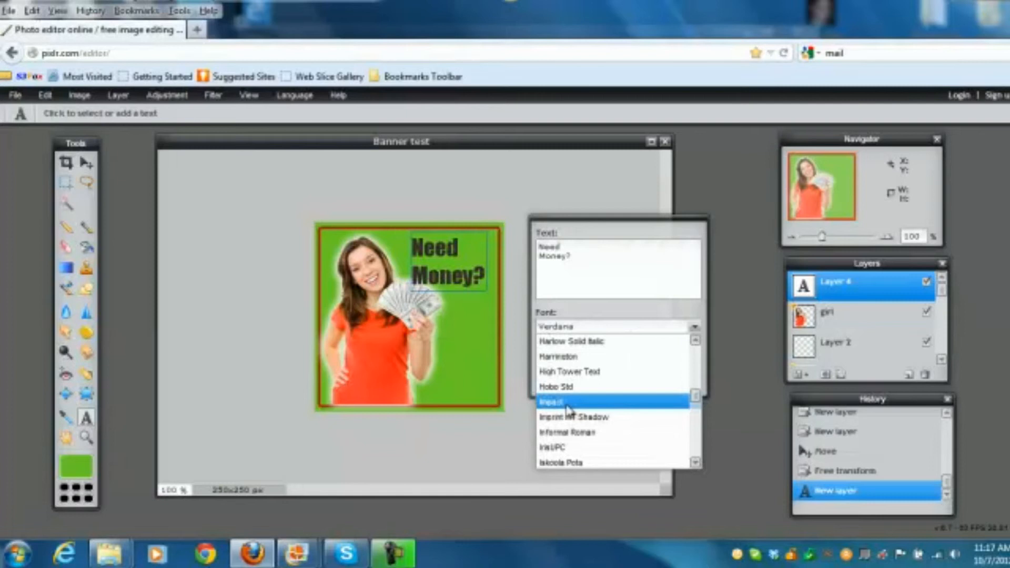
pyautogui.click(568, 403)
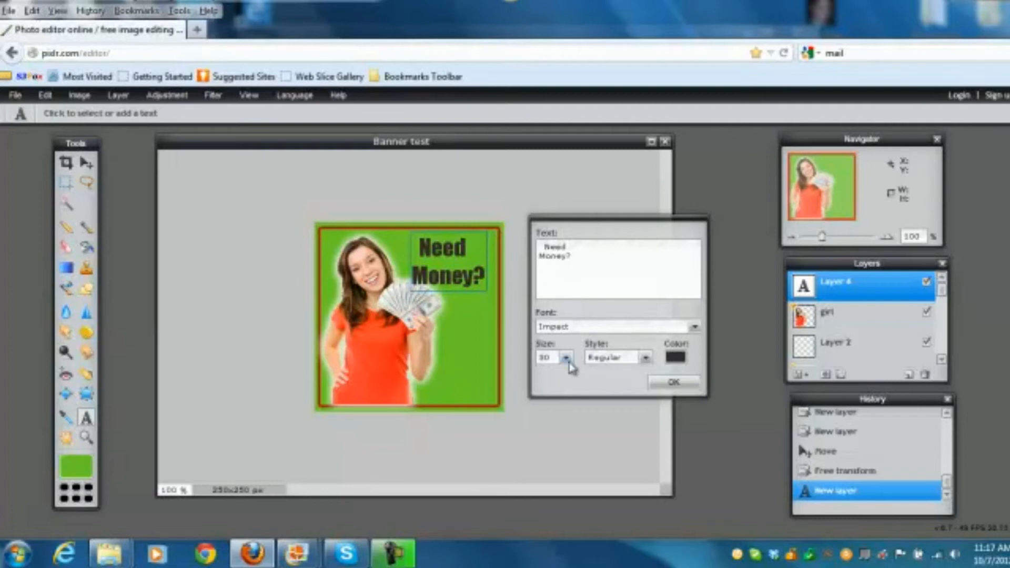
# Step: Set the style of the Need Money? text to Bold
pyautogui.click(646, 359)
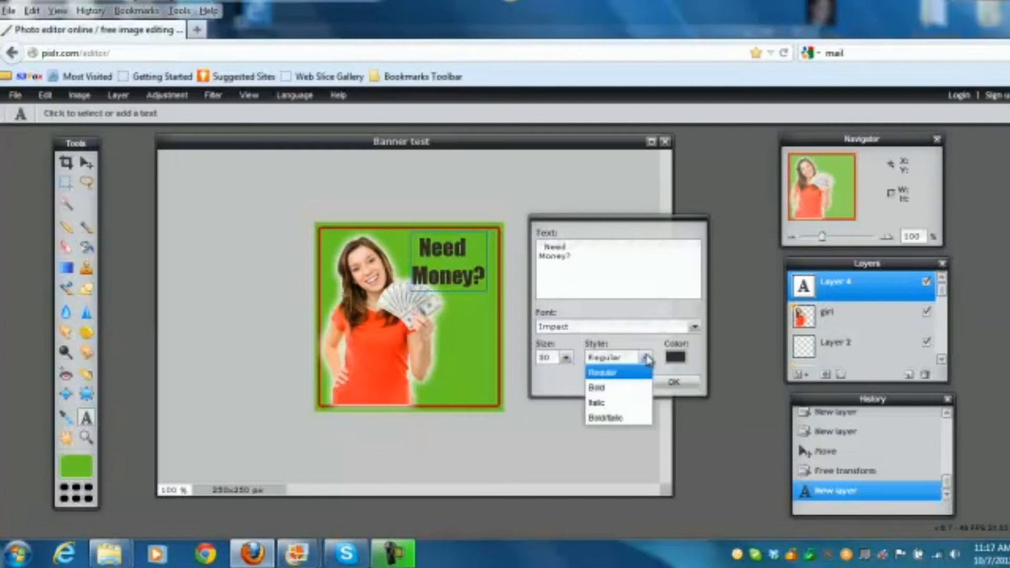
pyautogui.click(618, 388)
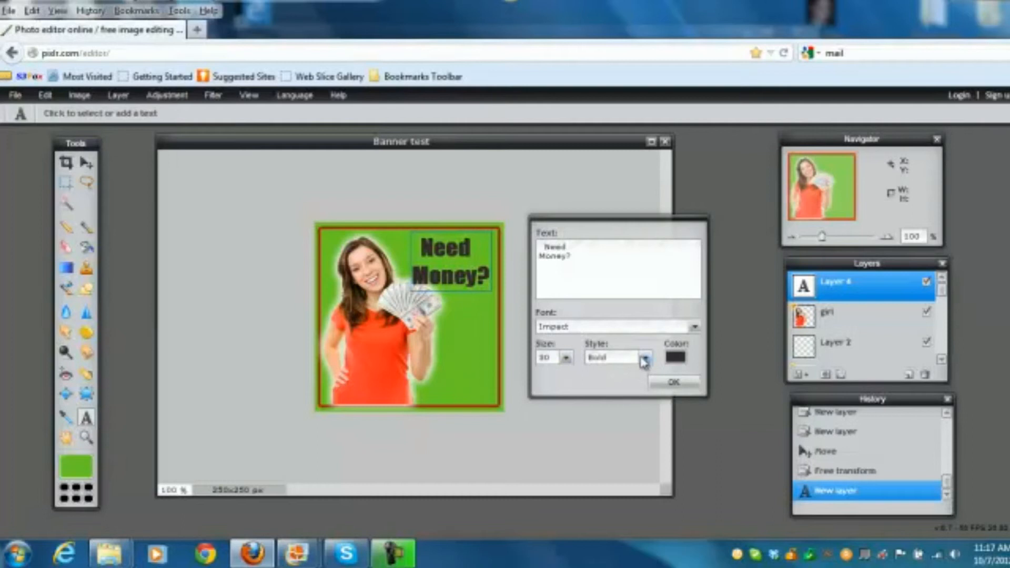
pyautogui.click(644, 359)
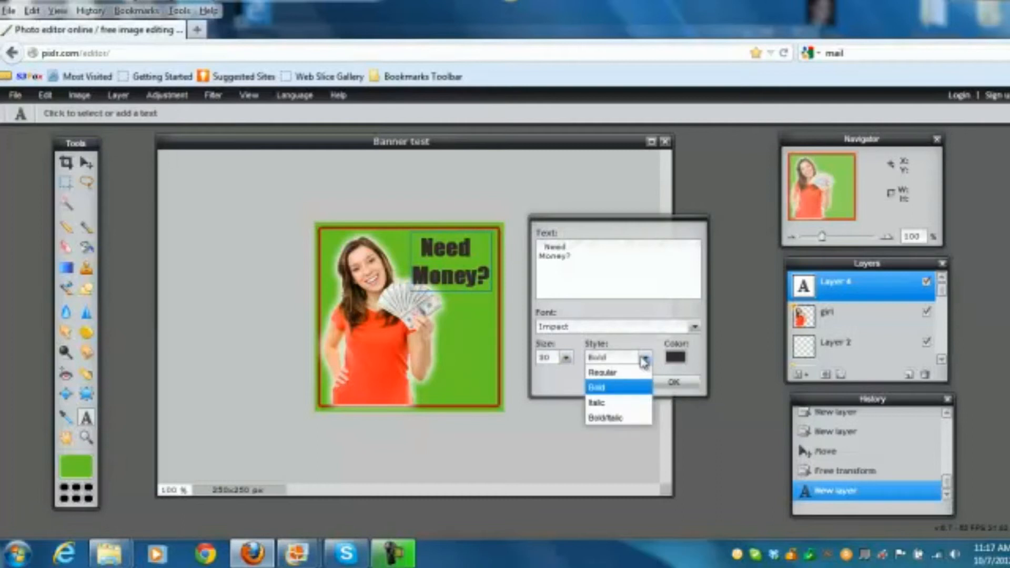
pyautogui.click(611, 389)
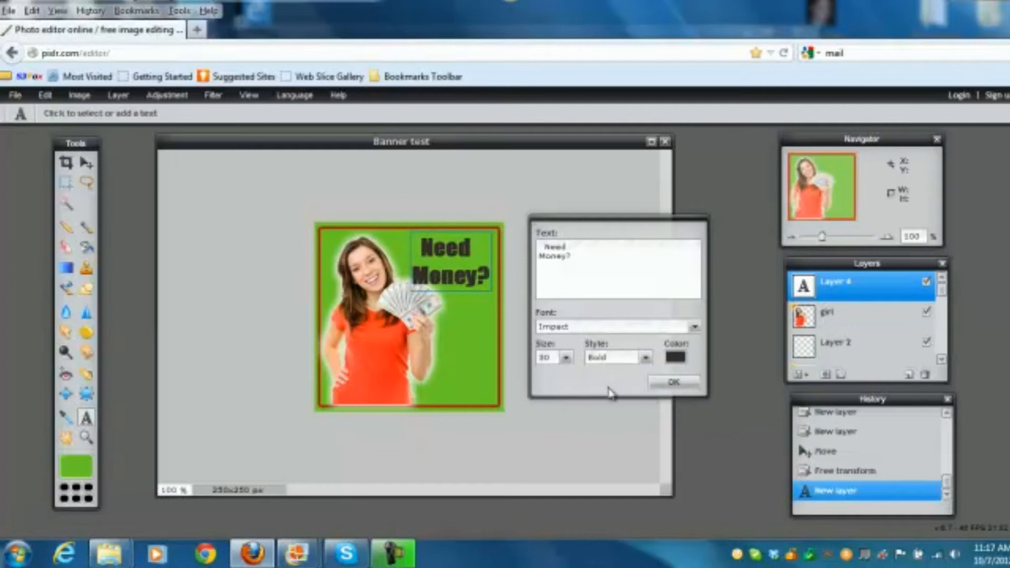
# Step: Try red and off-white for the Need Money? text, and set its color to yellow f7ef4a
pyautogui.click(675, 358)
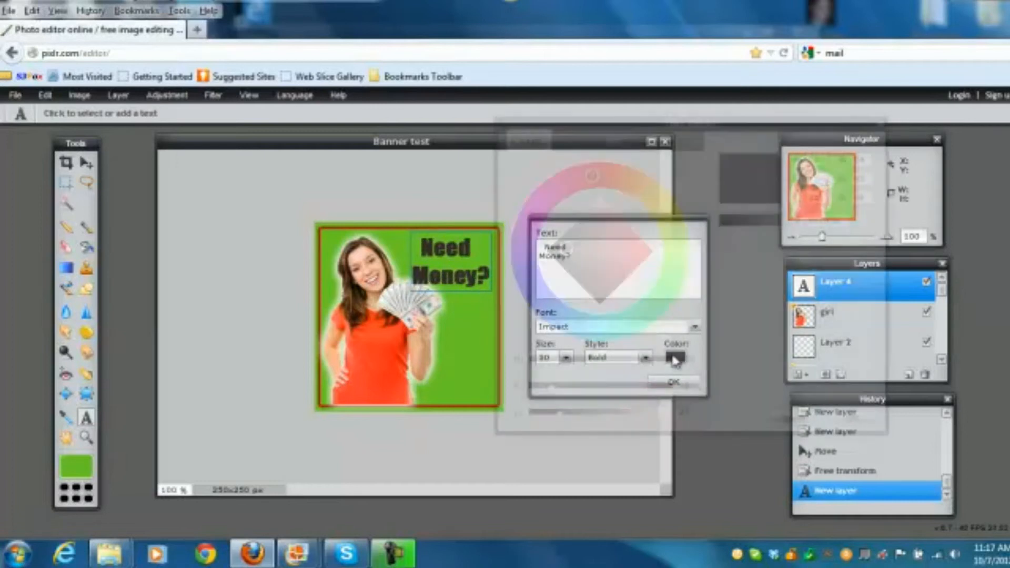
pyautogui.click(624, 237)
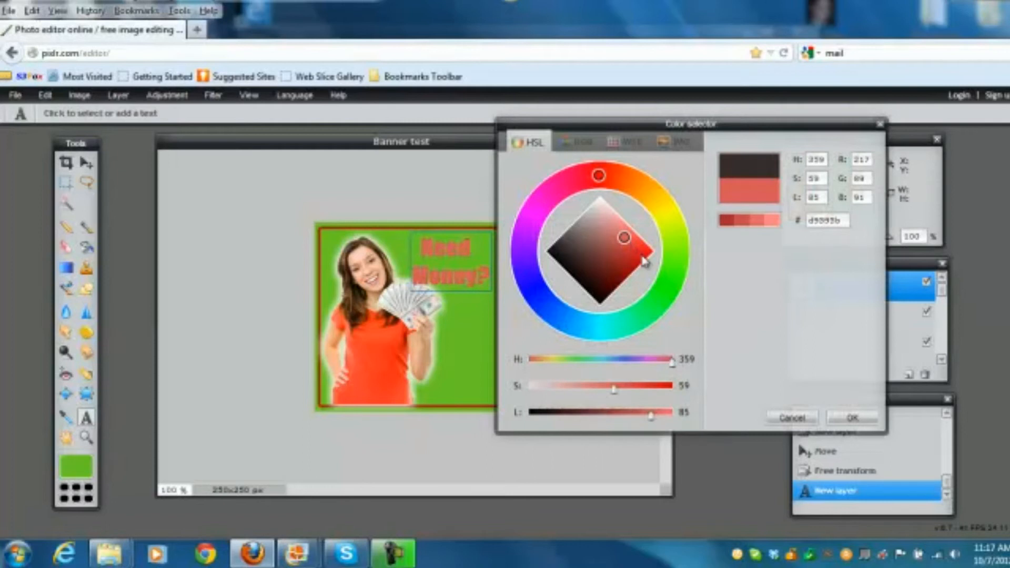
pyautogui.click(660, 204)
pyautogui.click(636, 185)
pyautogui.click(596, 175)
pyautogui.click(599, 201)
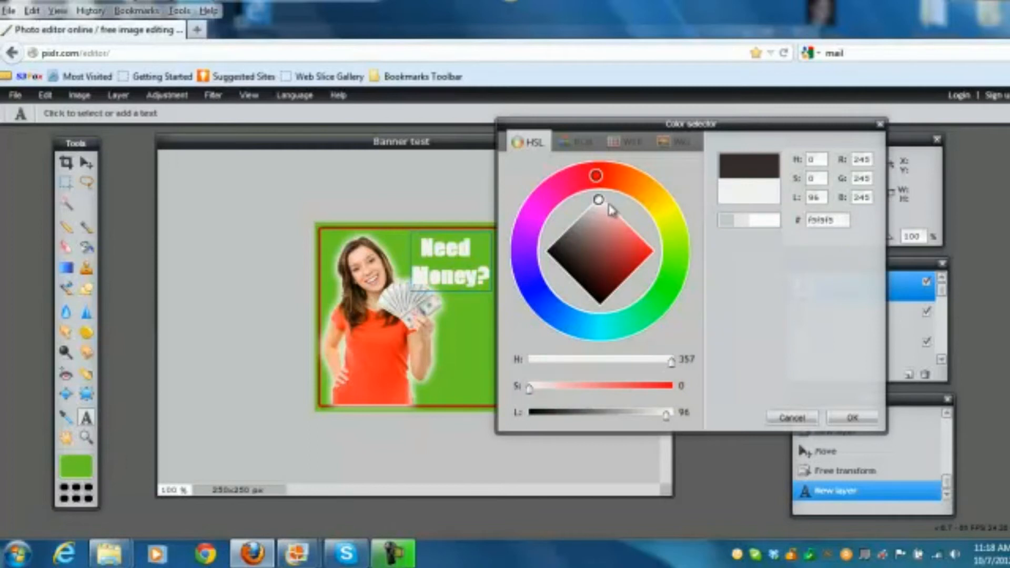
pyautogui.click(664, 211)
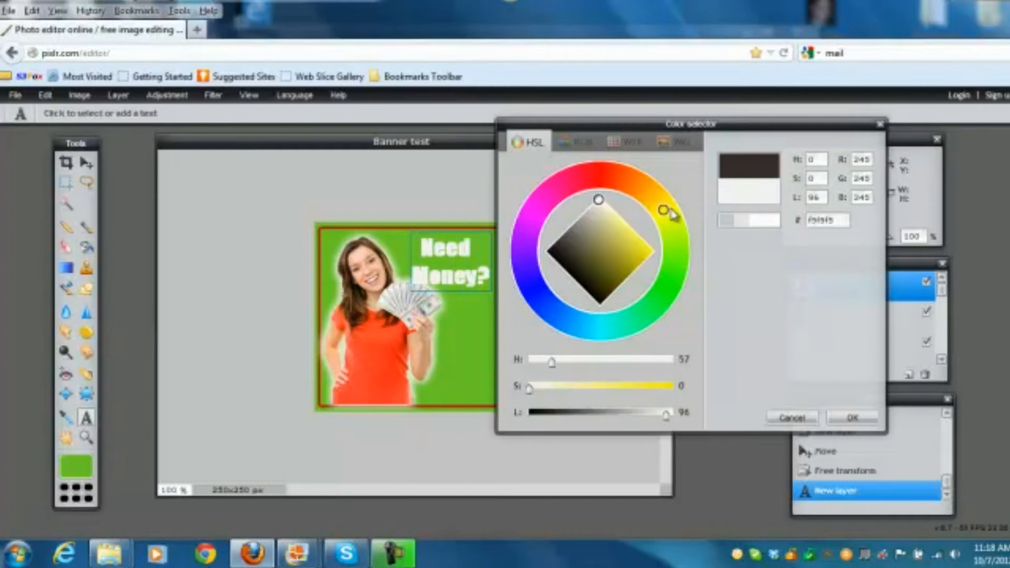
pyautogui.click(612, 217)
pyautogui.click(637, 237)
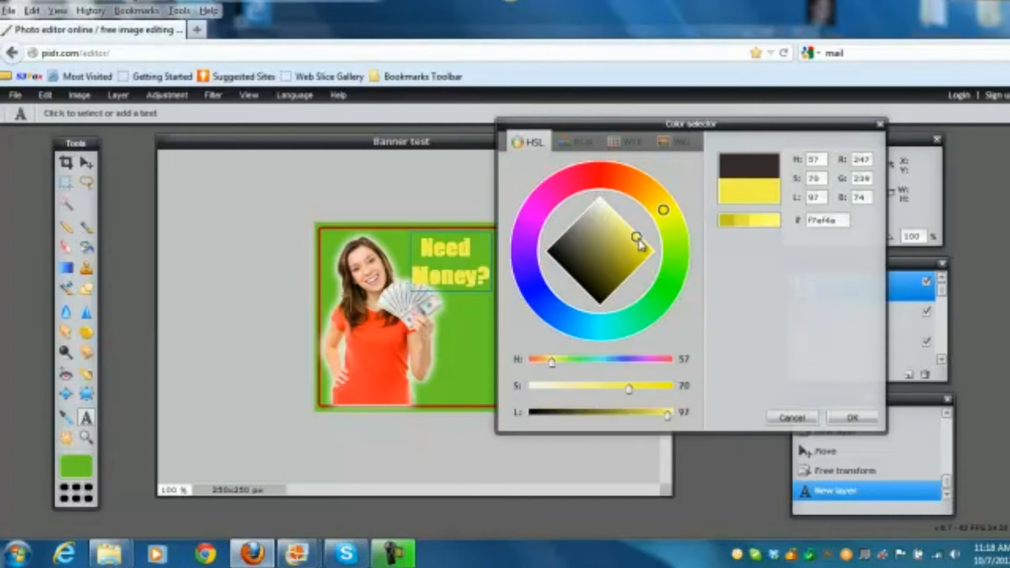
pyautogui.click(853, 419)
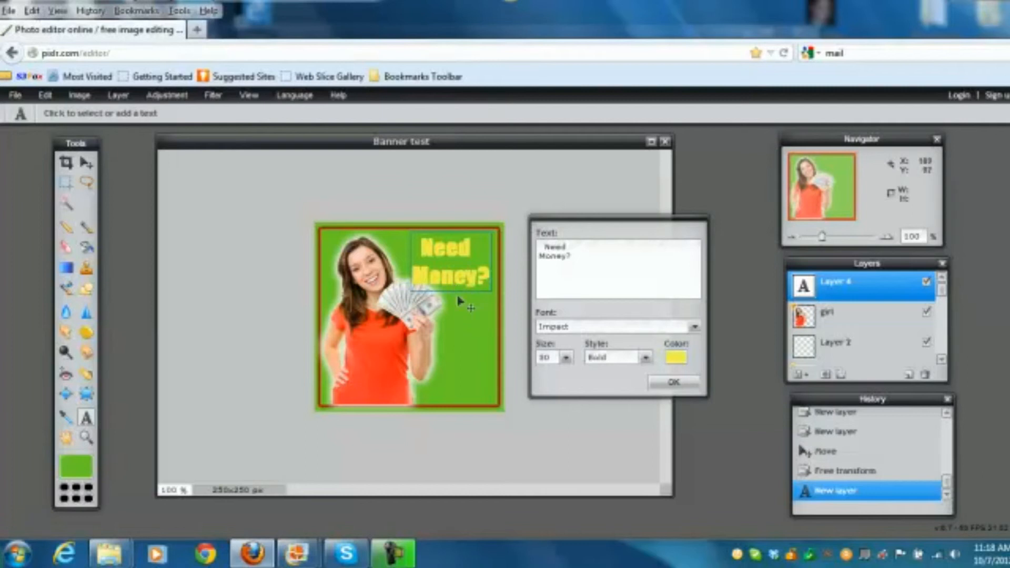
# Step: Set the Need Money? text color to near-black 0a0a0a and finish editing the text
pyautogui.click(676, 358)
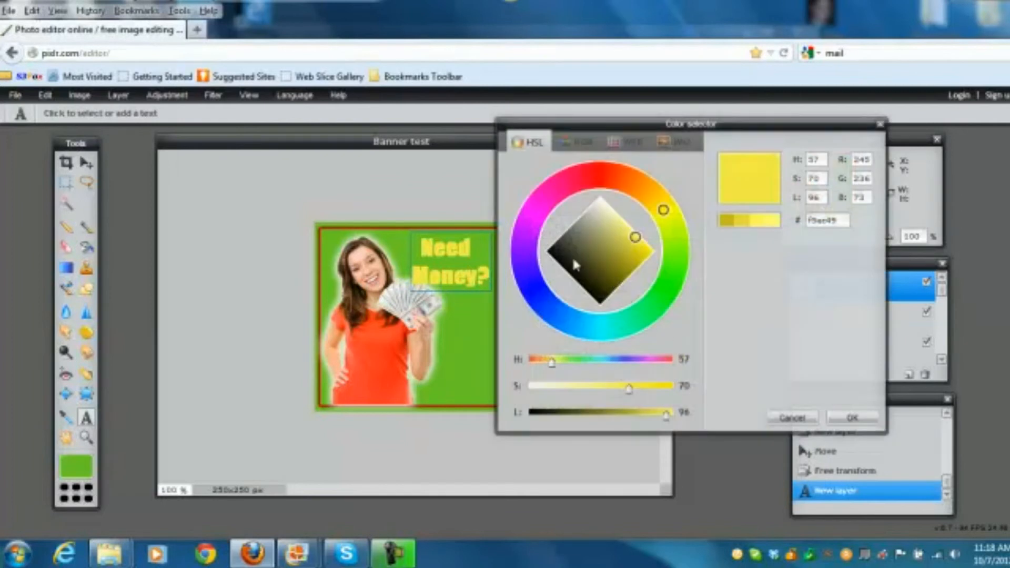
pyautogui.click(550, 252)
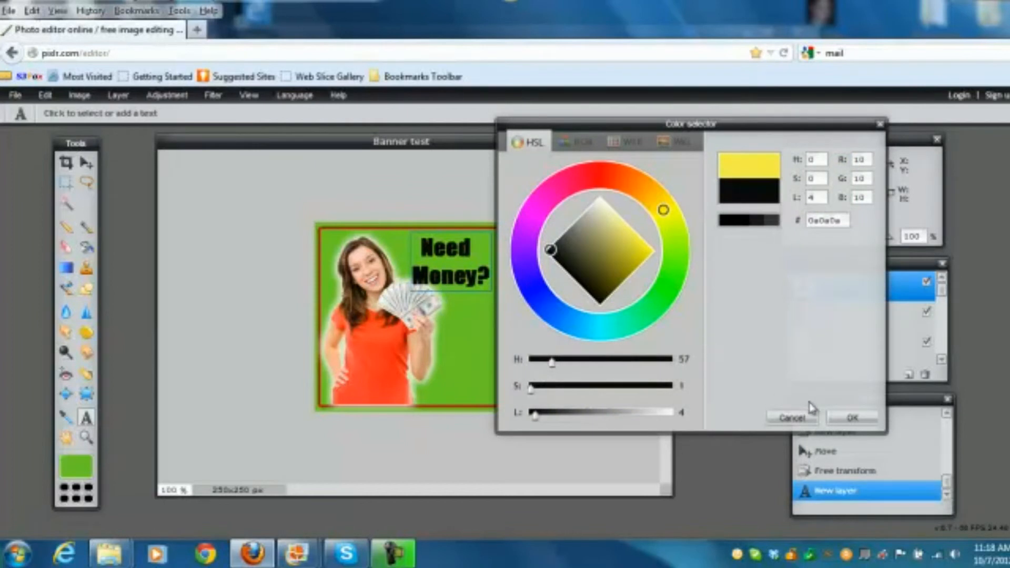
pyautogui.click(851, 419)
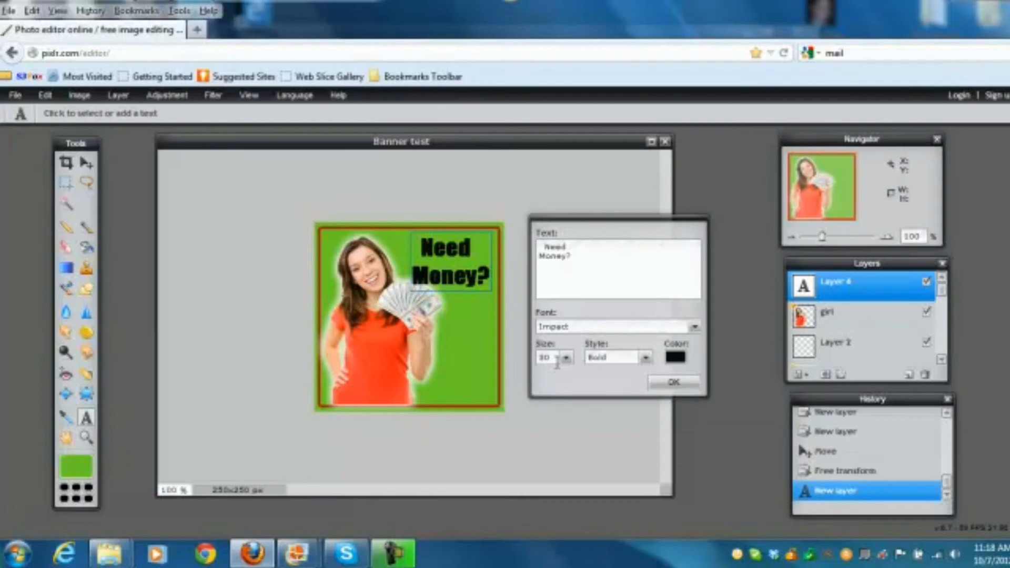
pyautogui.click(671, 383)
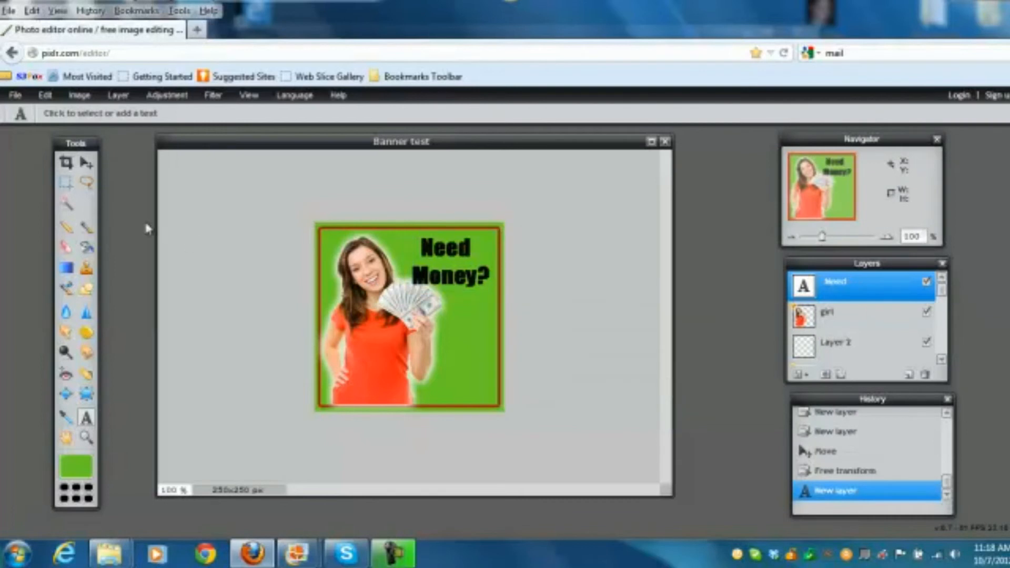
# Step: Nudge the Need Money? text layer slightly up and to the right, toward the banner's upper-right corner
pyautogui.click(87, 164)
pyautogui.press('Up')
pyautogui.press('Up')
pyautogui.press('Up')
pyautogui.press('Up')
pyautogui.press('Up')
pyautogui.press('Up')
pyautogui.press('Up')
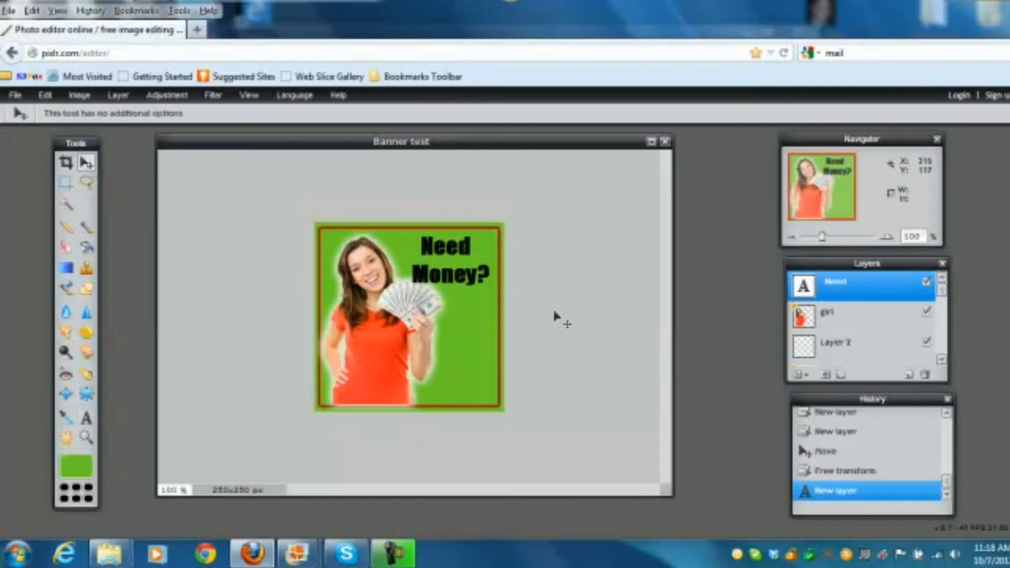
pyautogui.press('Right')
pyautogui.press('Right')
pyautogui.press('Right')
pyautogui.press('Right')
pyautogui.press('Right')
pyautogui.press('Right')
pyautogui.press('Right')
pyautogui.press('Right')
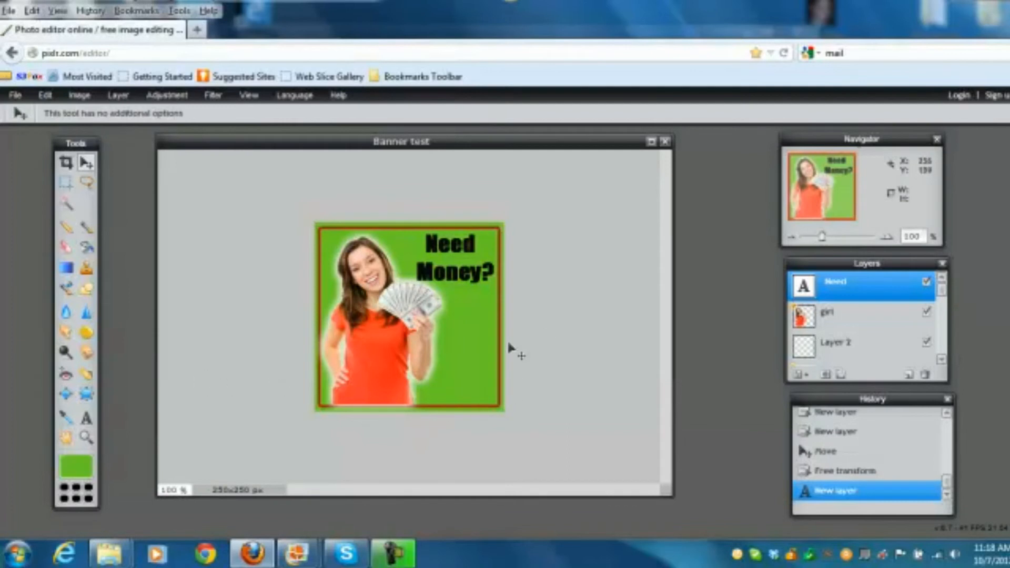
# Step: Preview the drop shadow, inner shadow, bevel, outer glow and inner glow layer styles one at a time on the Need Money? text
pyautogui.click(841, 375)
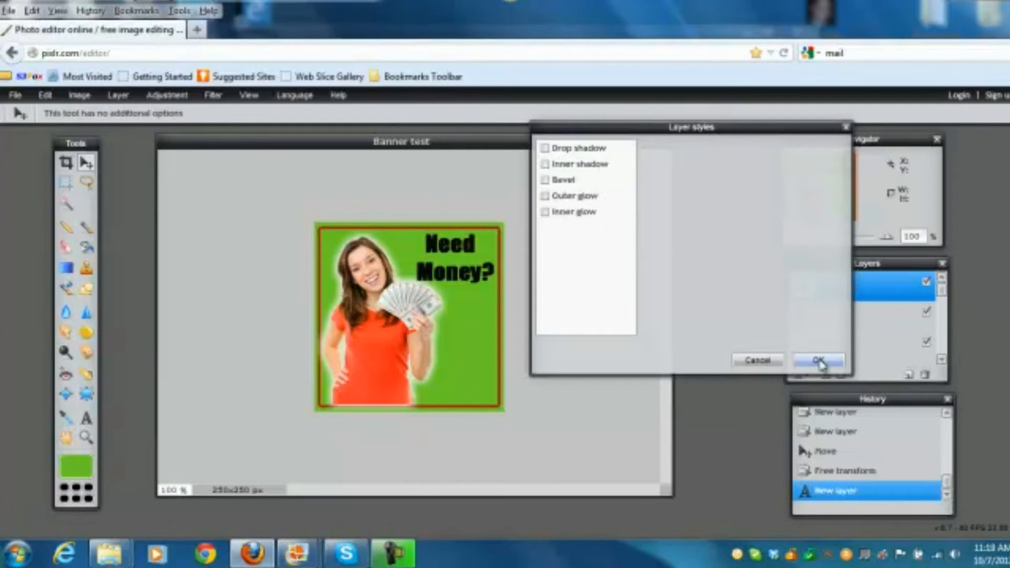
pyautogui.click(764, 359)
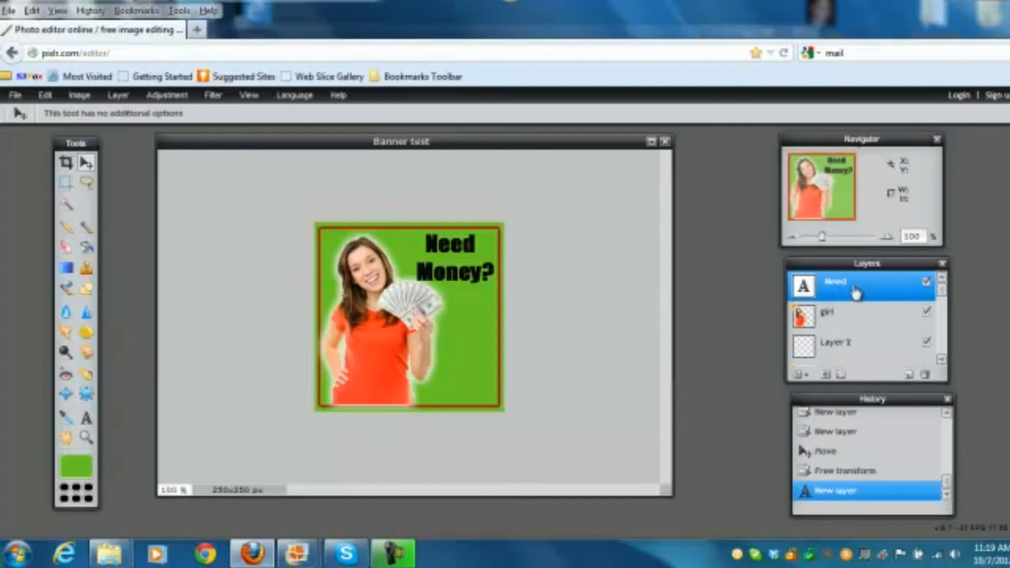
pyautogui.click(840, 374)
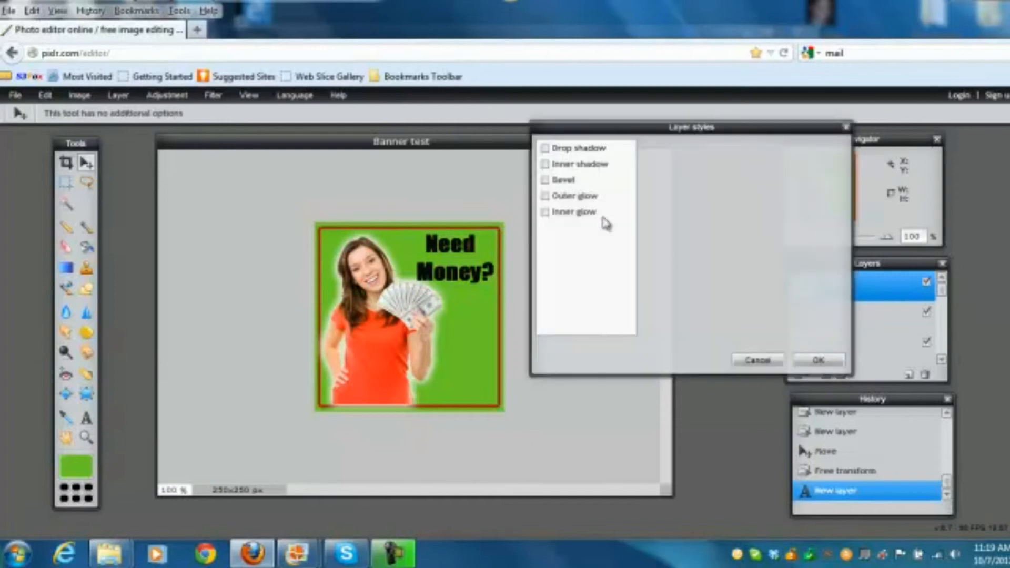
pyautogui.click(545, 149)
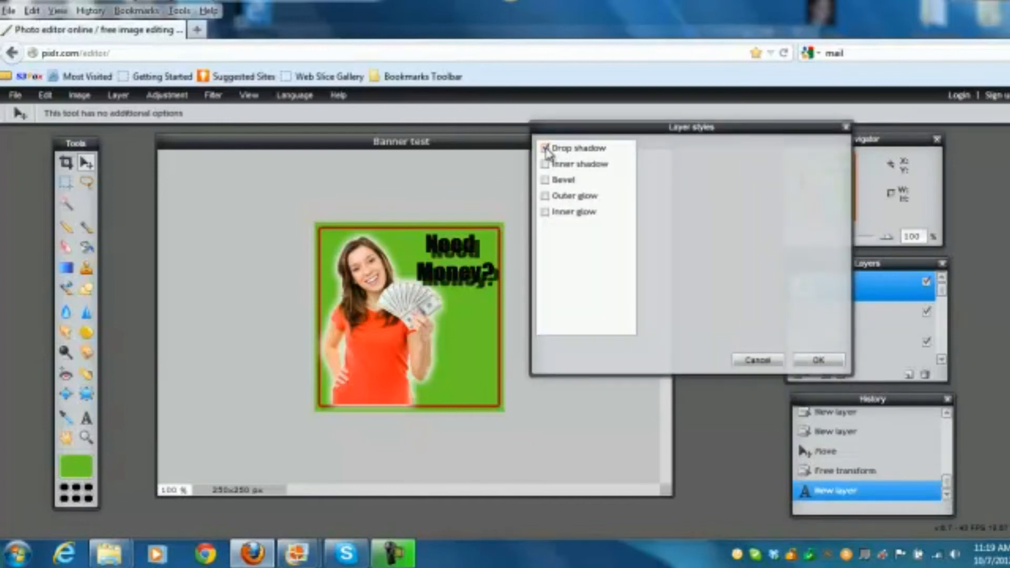
pyautogui.click(545, 149)
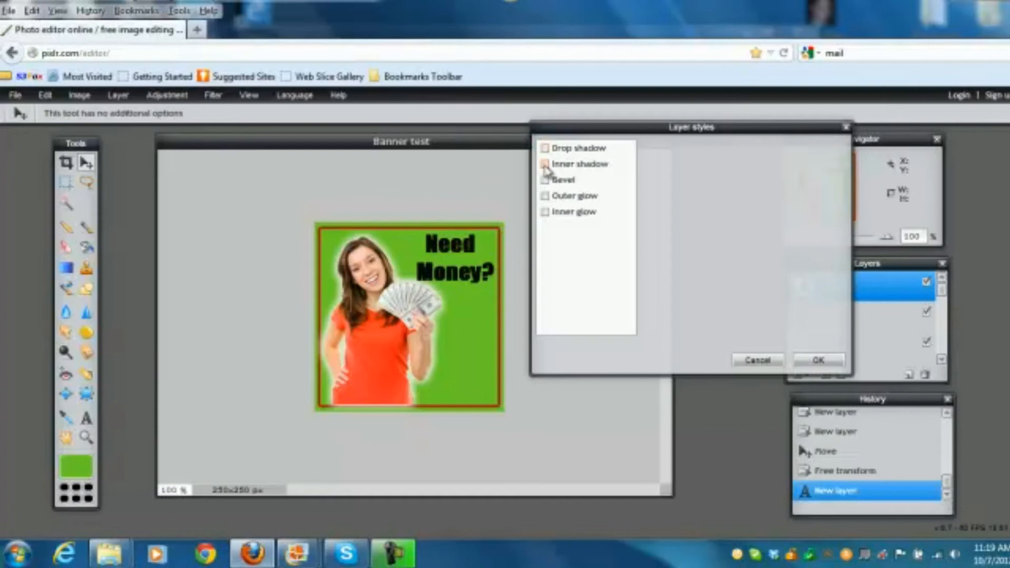
pyautogui.click(545, 164)
pyautogui.click(547, 180)
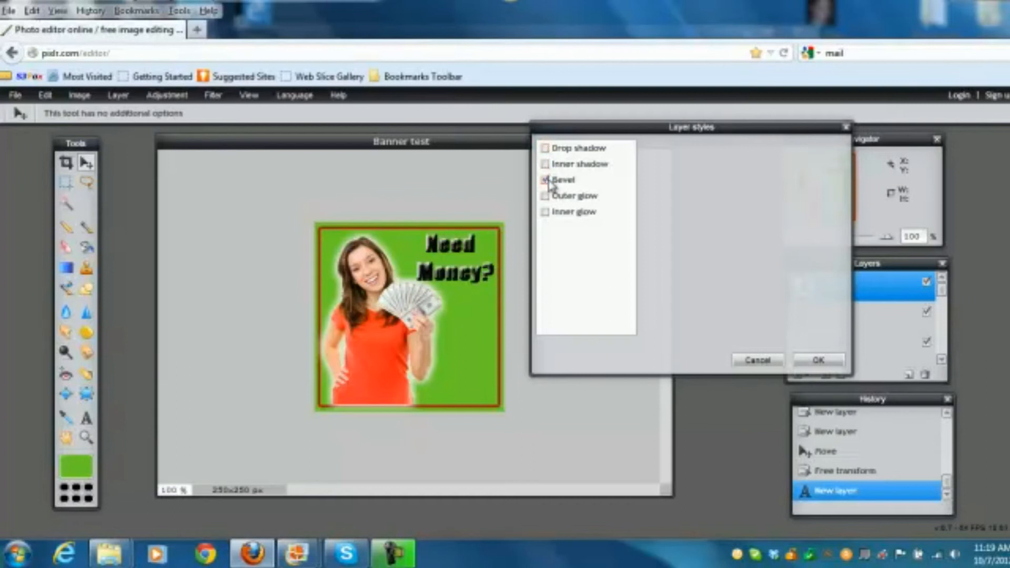
pyautogui.click(548, 181)
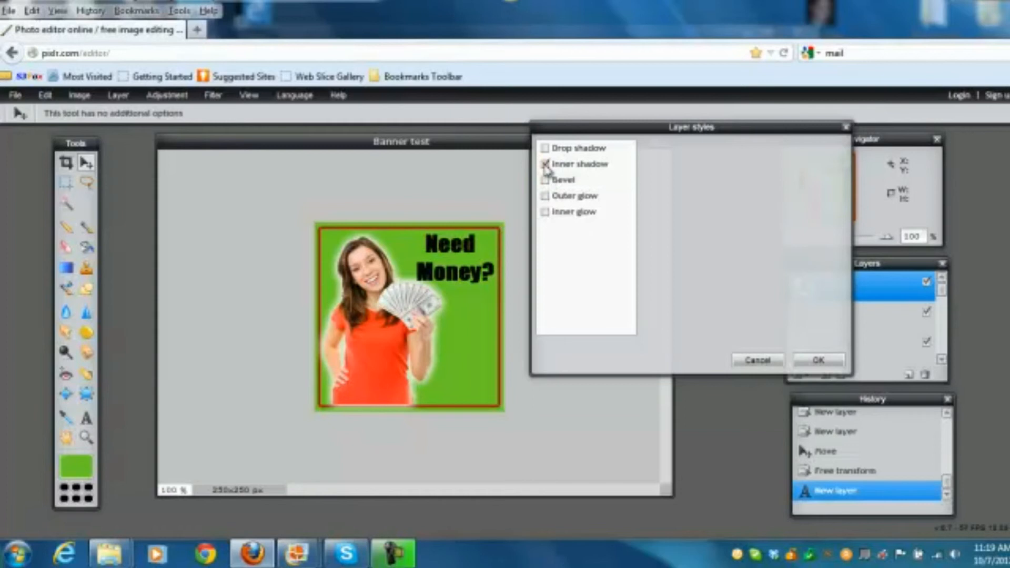
pyautogui.click(546, 197)
pyautogui.click(546, 199)
pyautogui.click(544, 213)
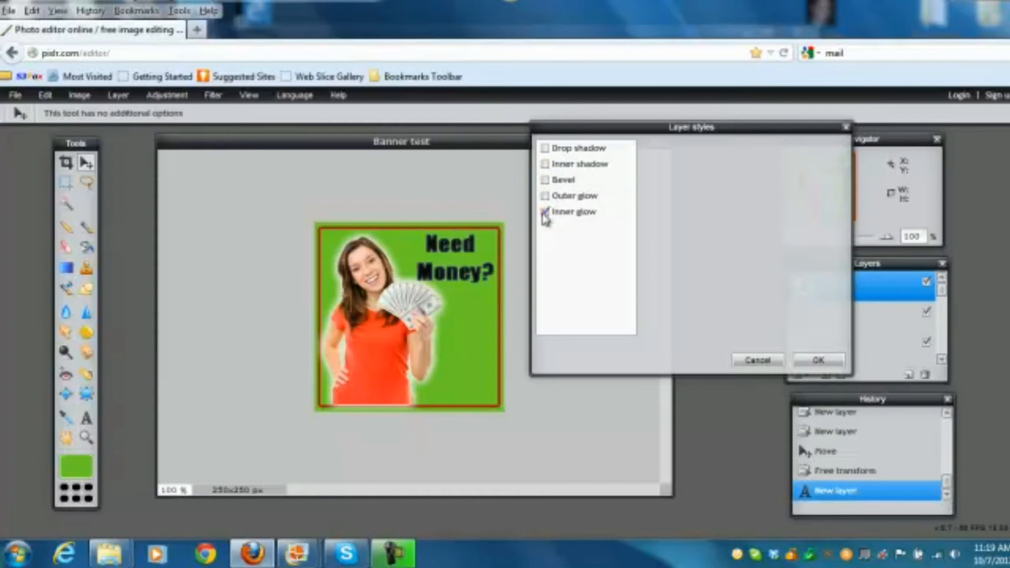
pyautogui.click(545, 213)
# Step: Enable an outer glow on the Need Money? text and set its color to pale yellow f3f5c9
pyautogui.click(545, 197)
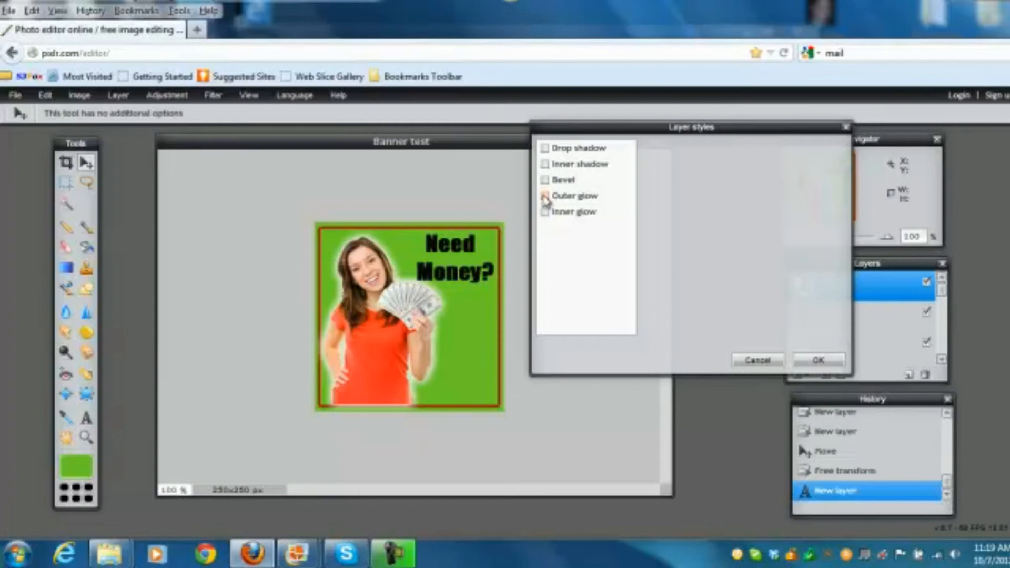
pyautogui.click(575, 198)
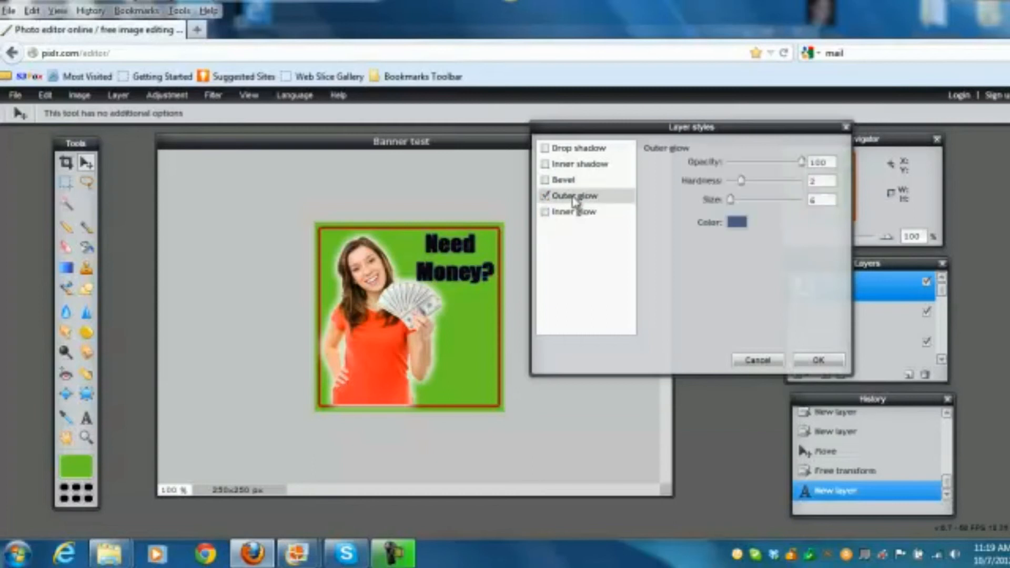
pyautogui.click(738, 225)
pyautogui.click(669, 221)
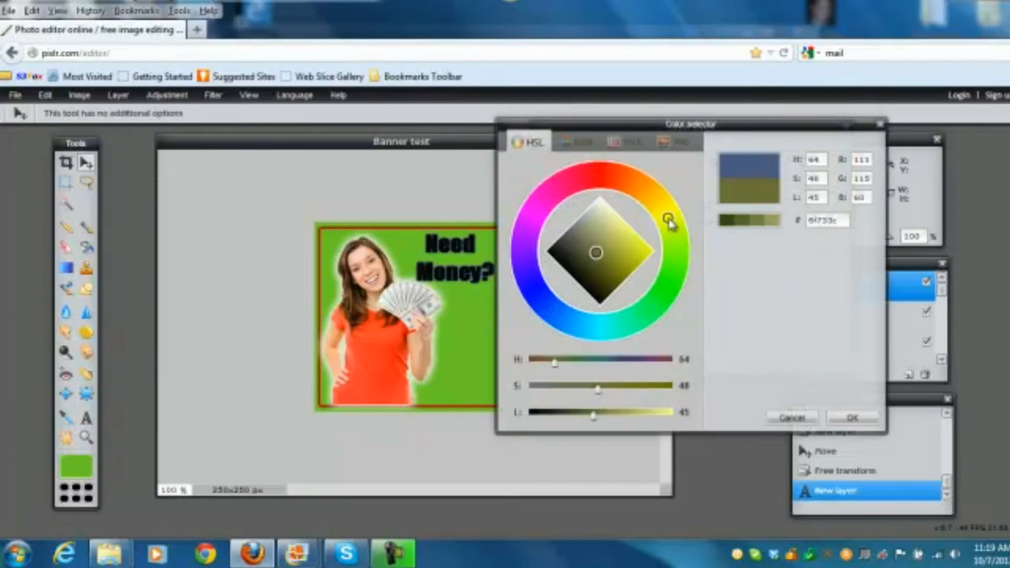
pyautogui.click(630, 236)
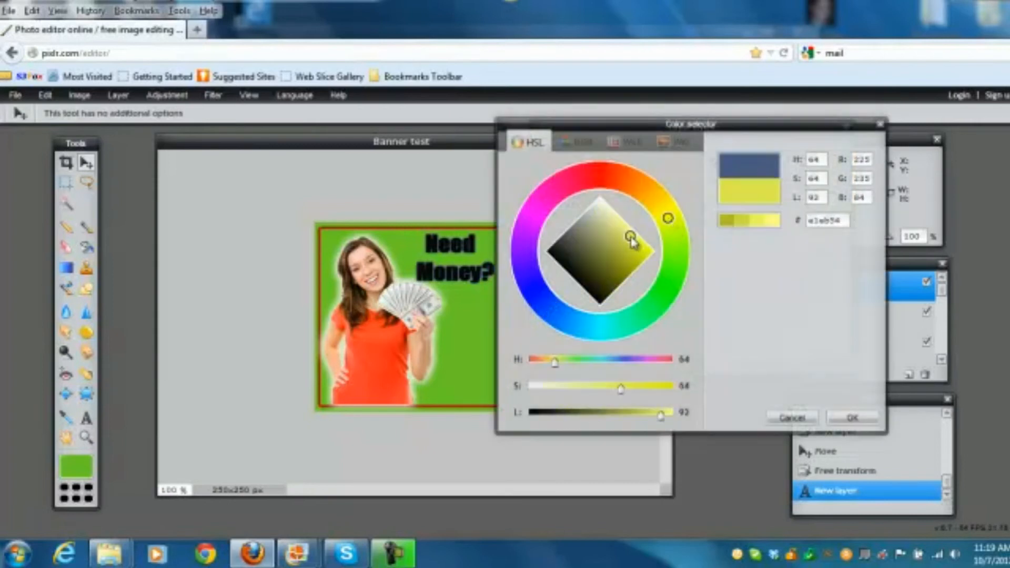
pyautogui.click(609, 212)
pyautogui.click(667, 216)
pyautogui.moveTo(609, 212); pyautogui.dragTo(608, 211)
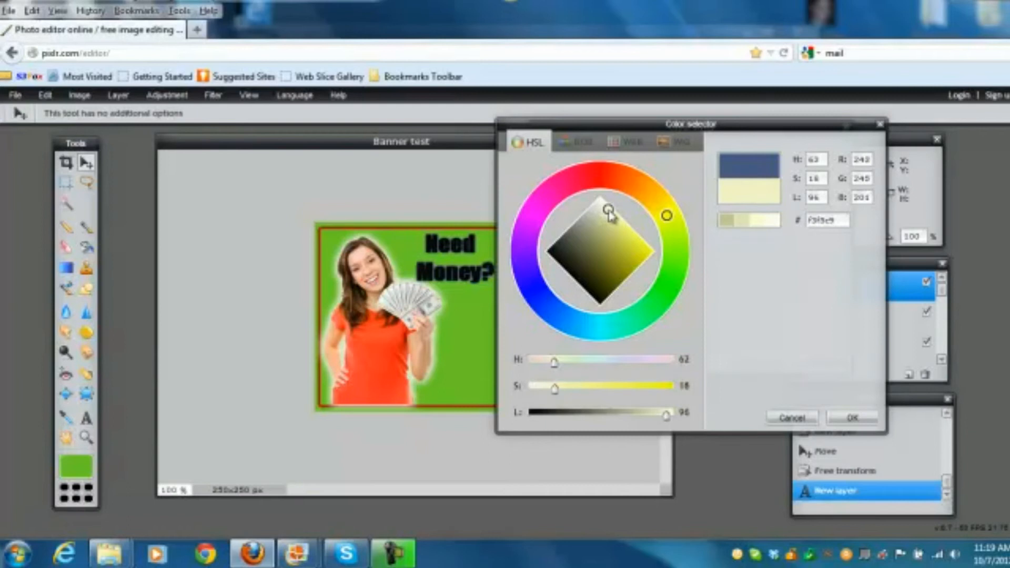
pyautogui.click(851, 418)
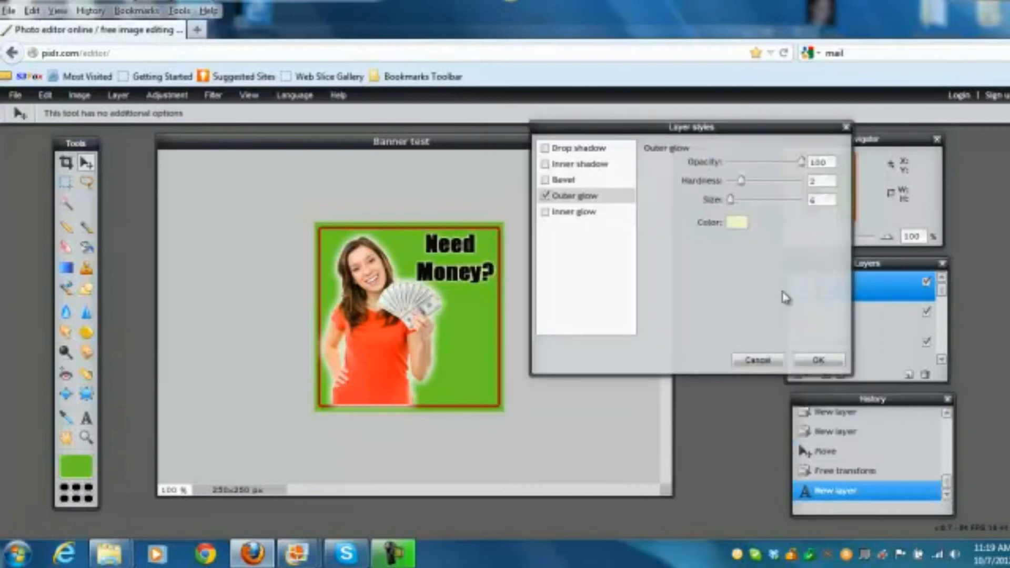
# Step: Set the outer glow's size to 35 and opacity to 73, and apply the layer style
pyautogui.moveTo(732, 199); pyautogui.dragTo(743, 205)
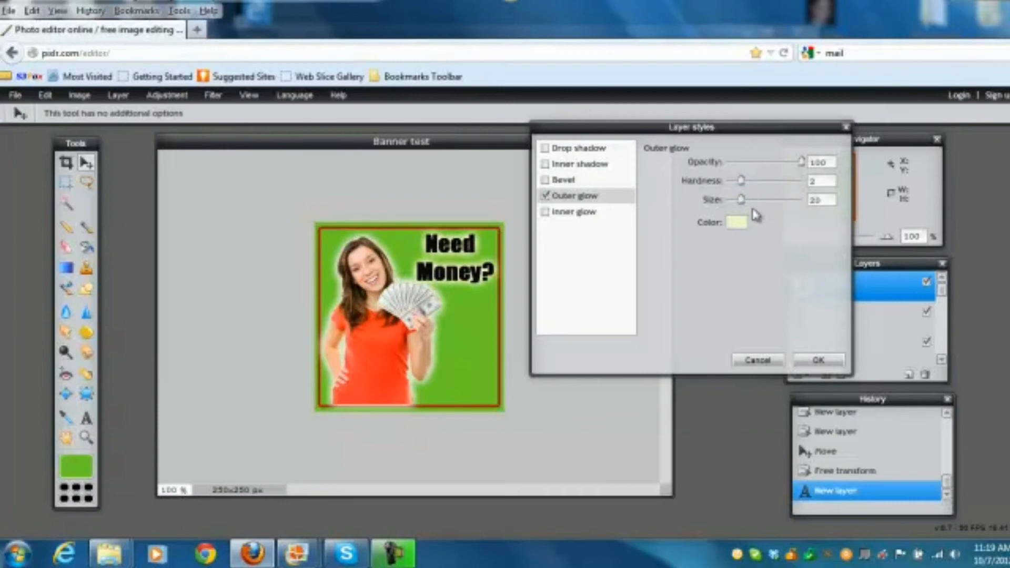
pyautogui.moveTo(800, 162); pyautogui.dragTo(780, 162)
pyautogui.moveTo(744, 206); pyautogui.dragTo(752, 200)
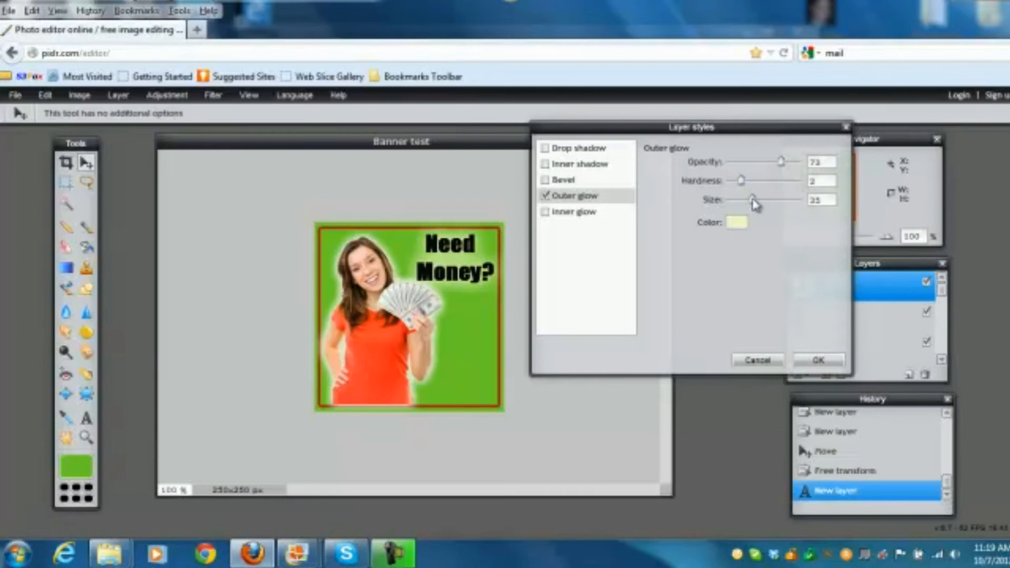
pyautogui.click(813, 361)
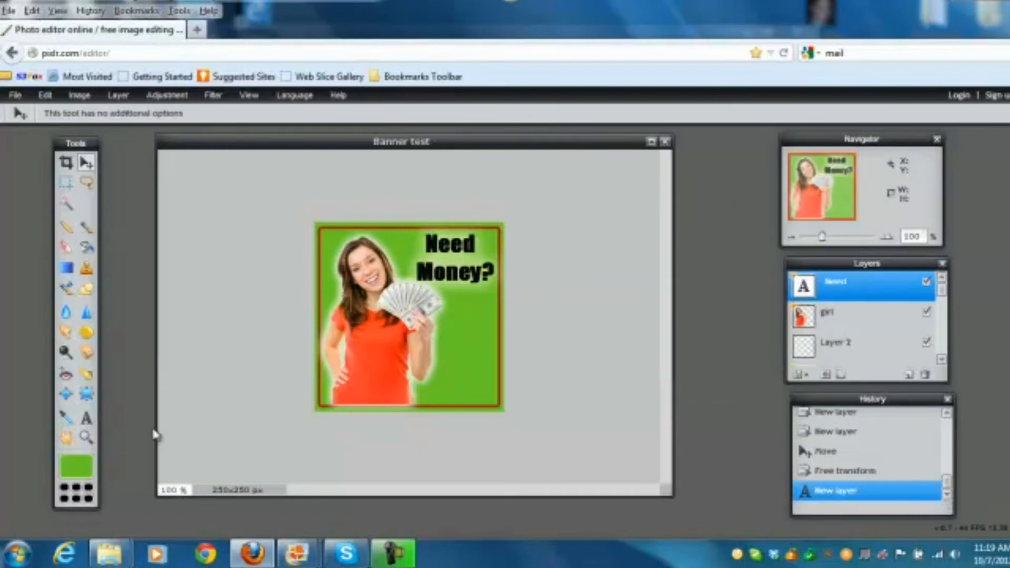
# Step: Add a Click Here text layer in the banner's lower-right area, moving the text dialog clear of the image
pyautogui.click(87, 418)
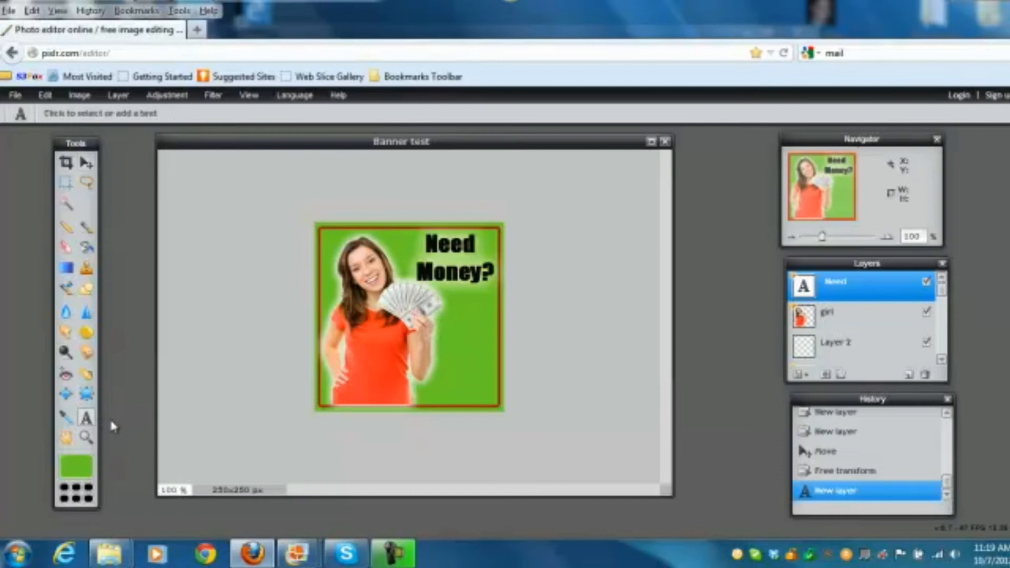
pyautogui.click(422, 391)
pyautogui.write('Click')
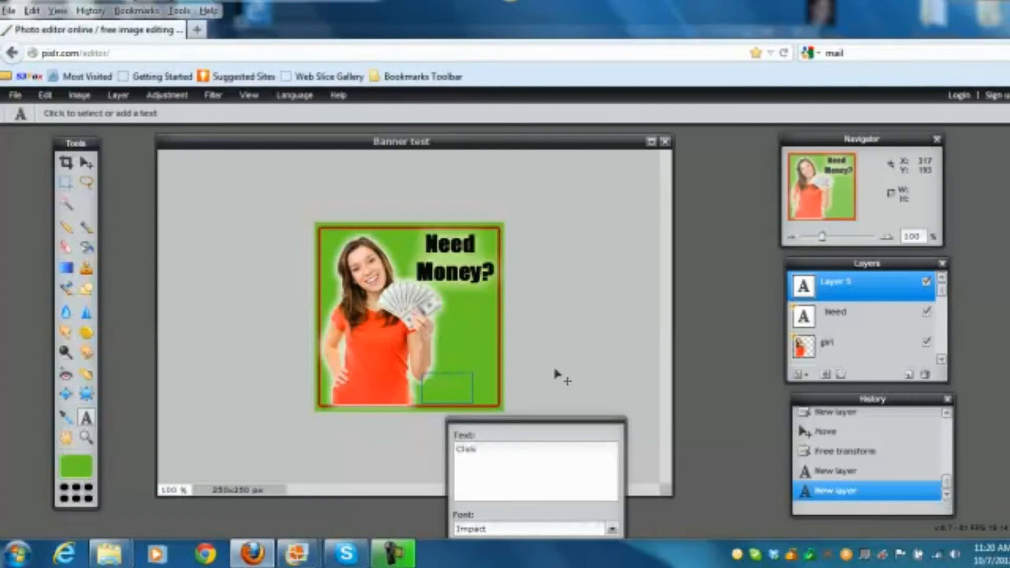
pyautogui.moveTo(561, 430); pyautogui.dragTo(656, 264)
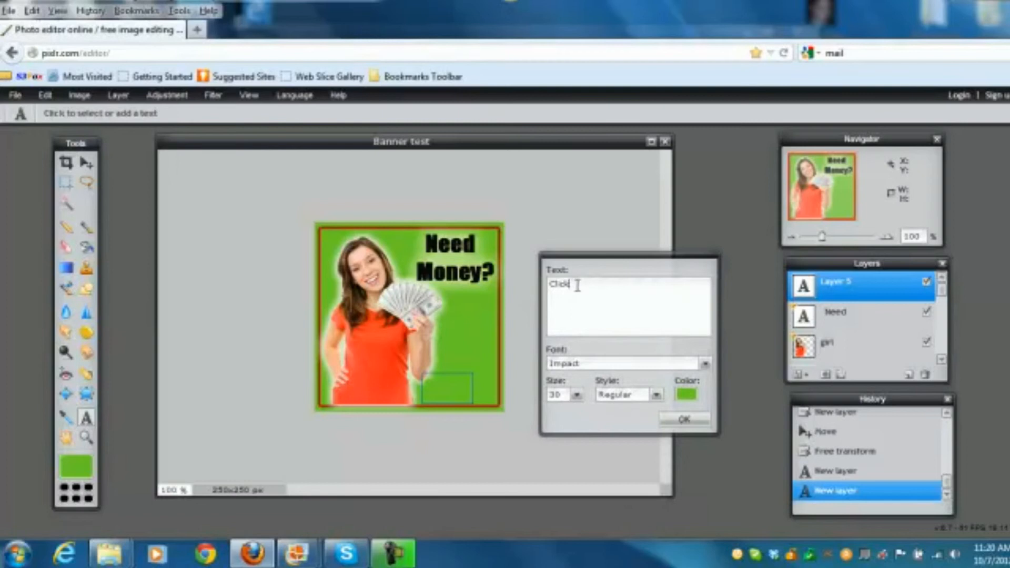
pyautogui.write('He')
# Step: Set the color of the Click Here! text to bright red e81c29
pyautogui.click(686, 394)
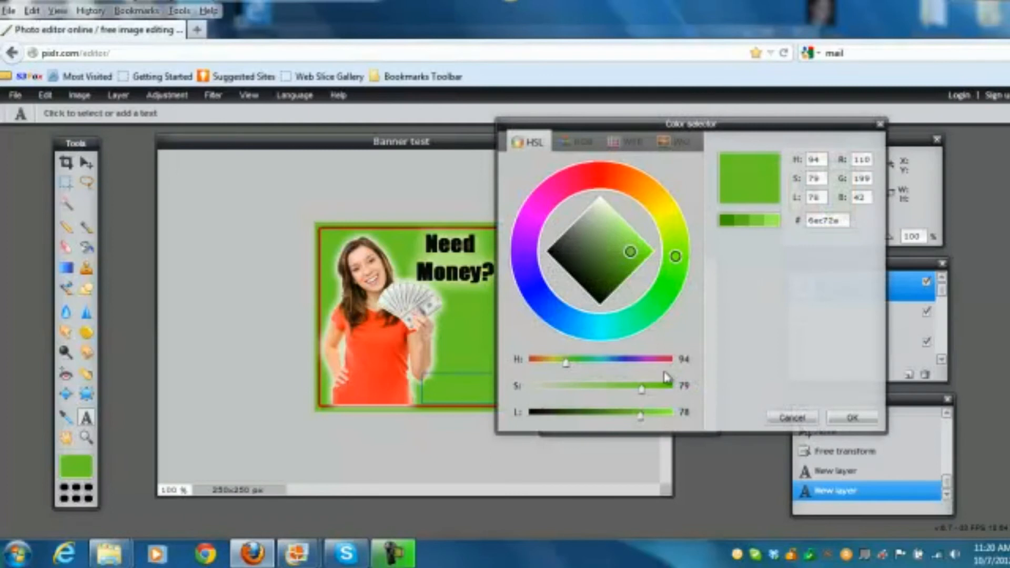
pyautogui.click(597, 177)
pyautogui.moveTo(598, 178)
pyautogui.mouseDown()
pyautogui.moveTo(610, 180)
pyautogui.moveTo(597, 182)
pyautogui.mouseUp()
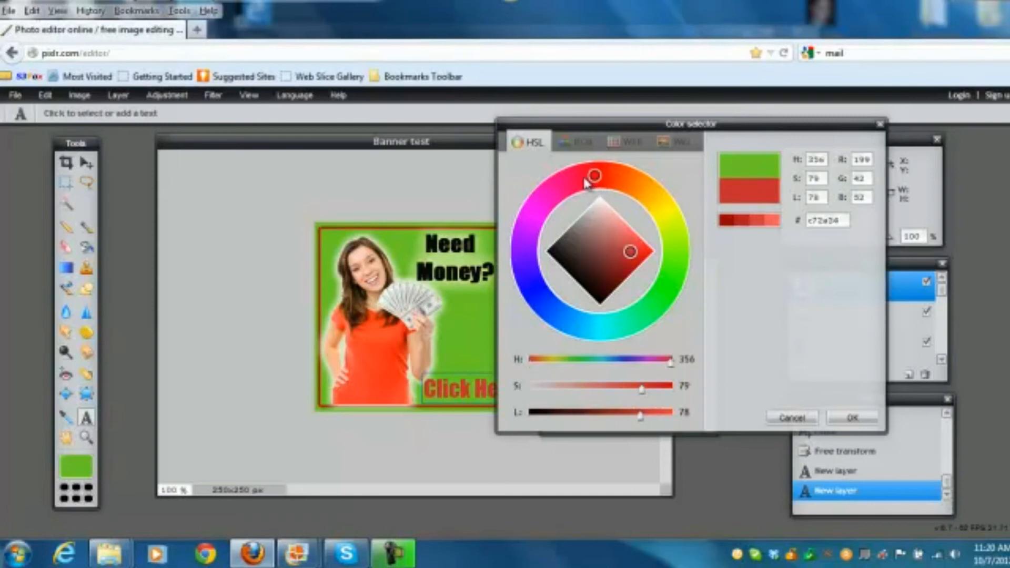
pyautogui.click(643, 250)
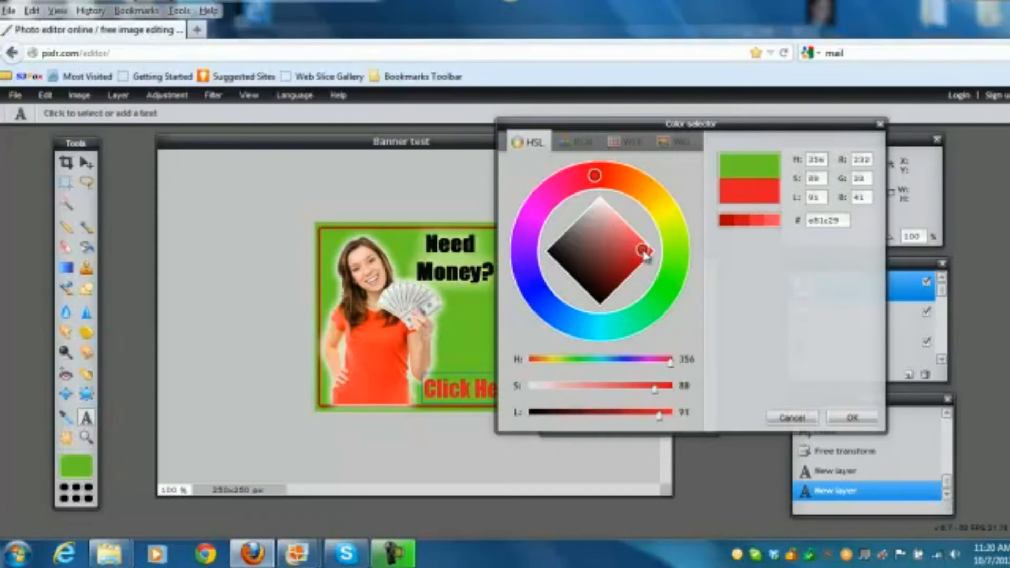
pyautogui.click(849, 418)
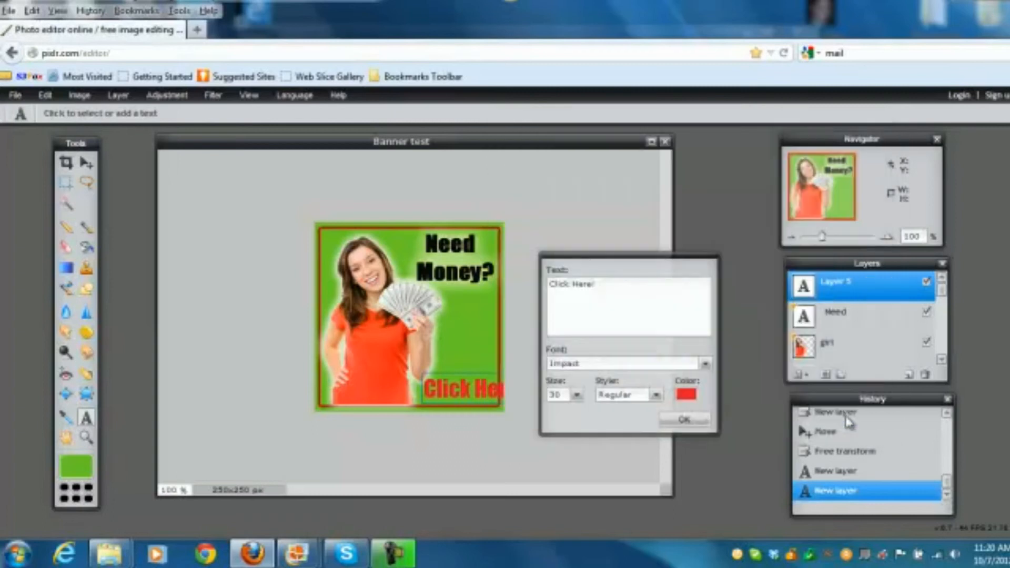
# Step: Reduce the Click Here! text size to 21 so it fits inside the red outline, and confirm the text
pyautogui.click(577, 395)
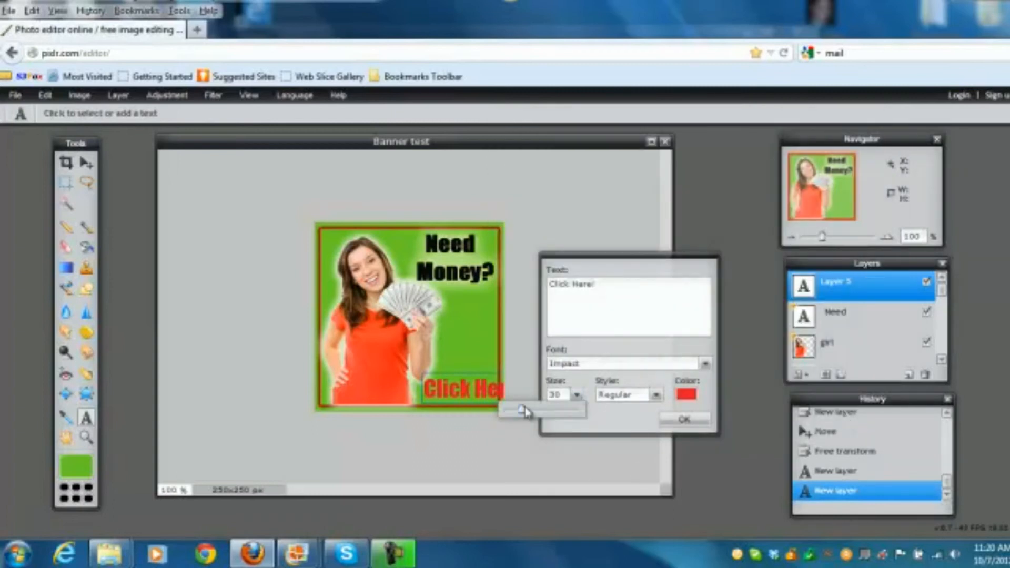
pyautogui.moveTo(522, 410); pyautogui.dragTo(514, 415)
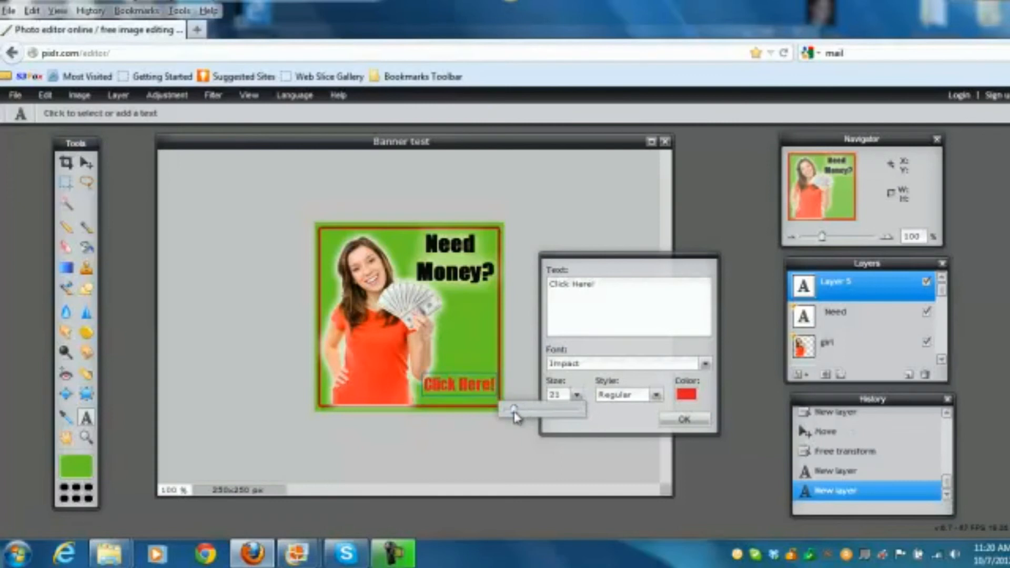
pyautogui.click(686, 419)
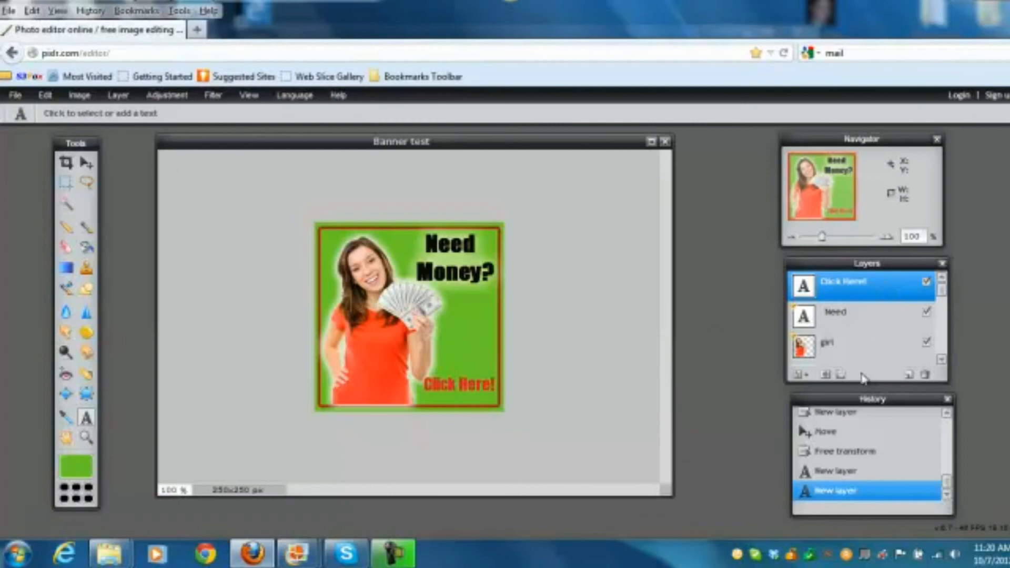
# Step: Enable a drop shadow with a distance of 2 on the Click Here! text, and preview the bevel and inner shadow styles
pyautogui.click(840, 375)
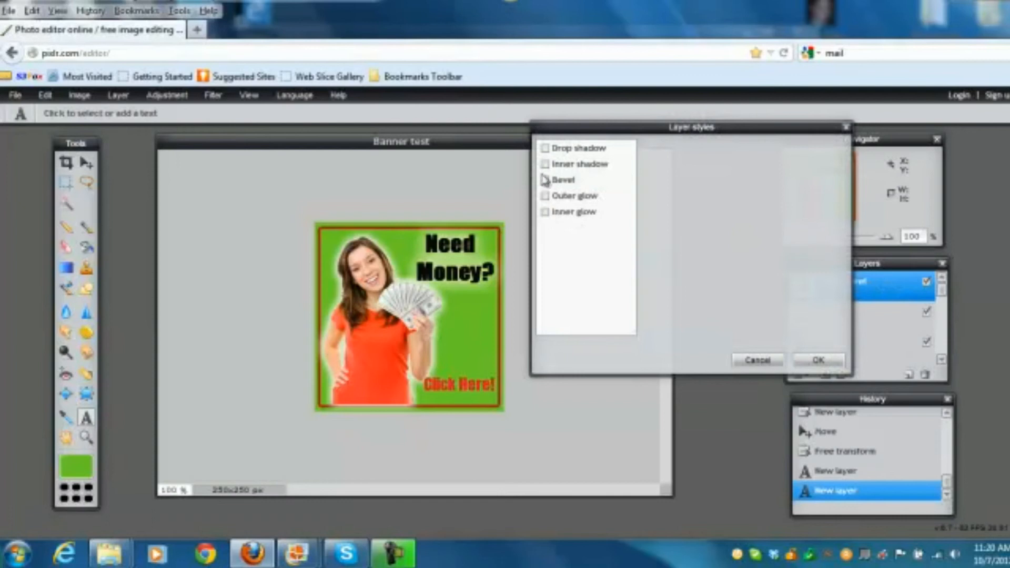
pyautogui.click(546, 150)
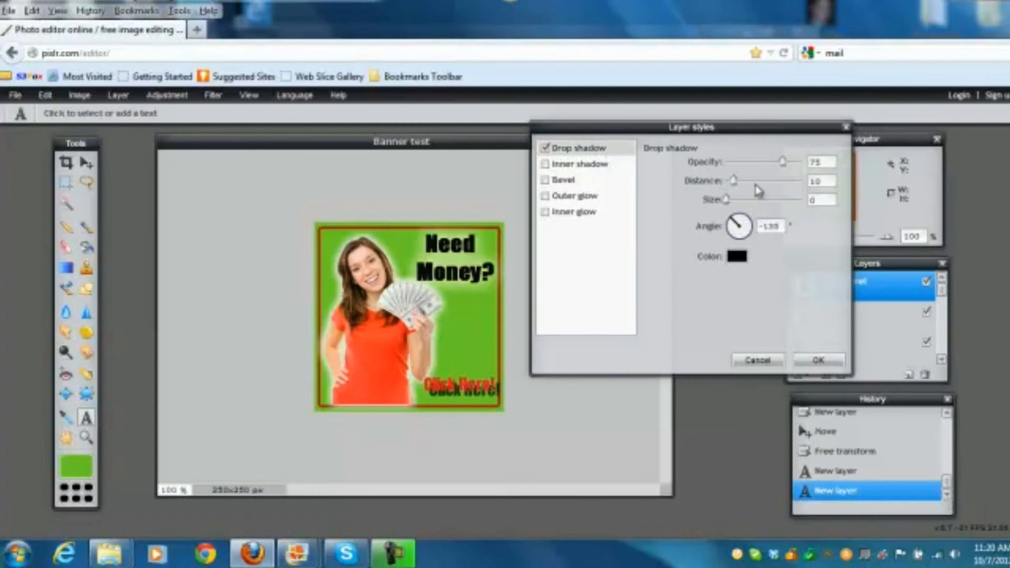
pyautogui.moveTo(731, 185)
pyautogui.mouseDown()
pyautogui.moveTo(741, 189)
pyautogui.moveTo(729, 196)
pyautogui.mouseUp()
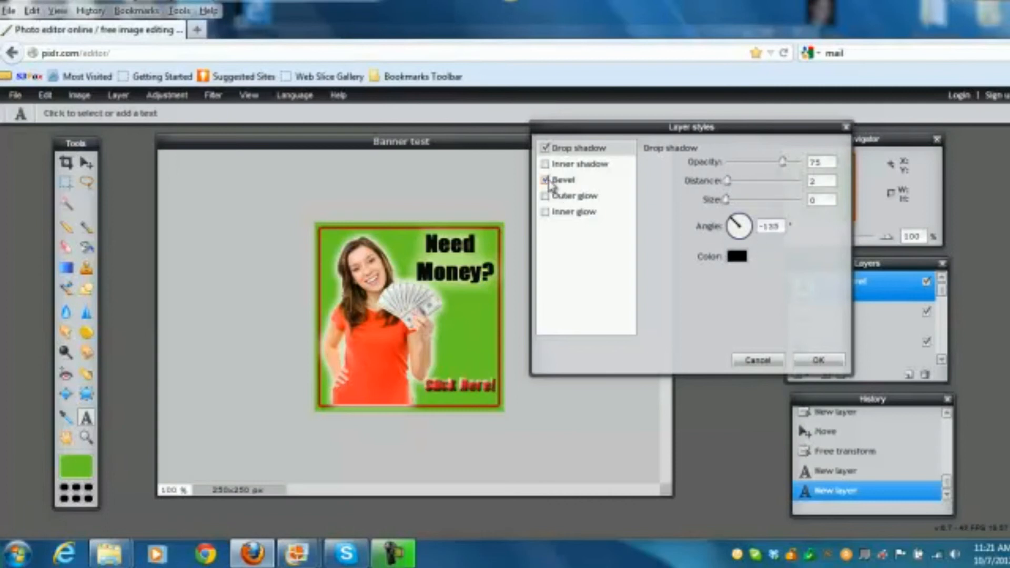
pyautogui.click(546, 165)
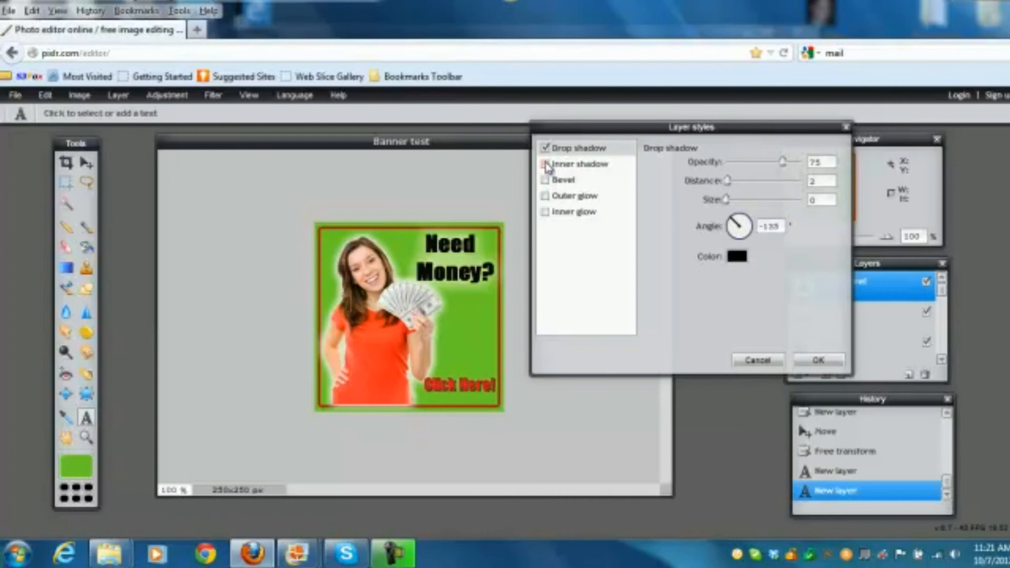
# Step: Enable an outer glow on the Click Here! text, set its color to yellow f0e54a, and apply the layer styles
pyautogui.click(546, 196)
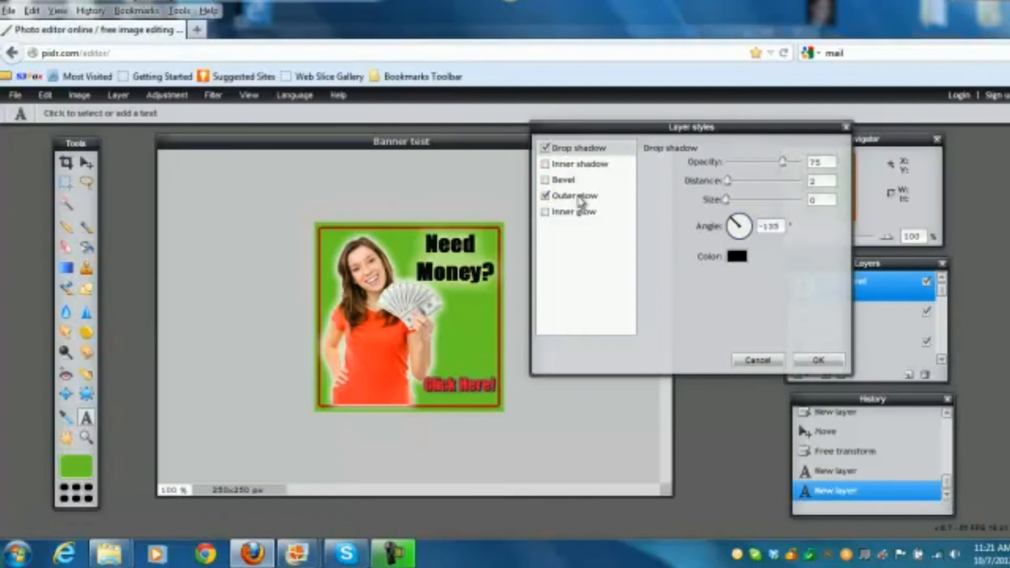
pyautogui.click(582, 201)
pyautogui.click(738, 226)
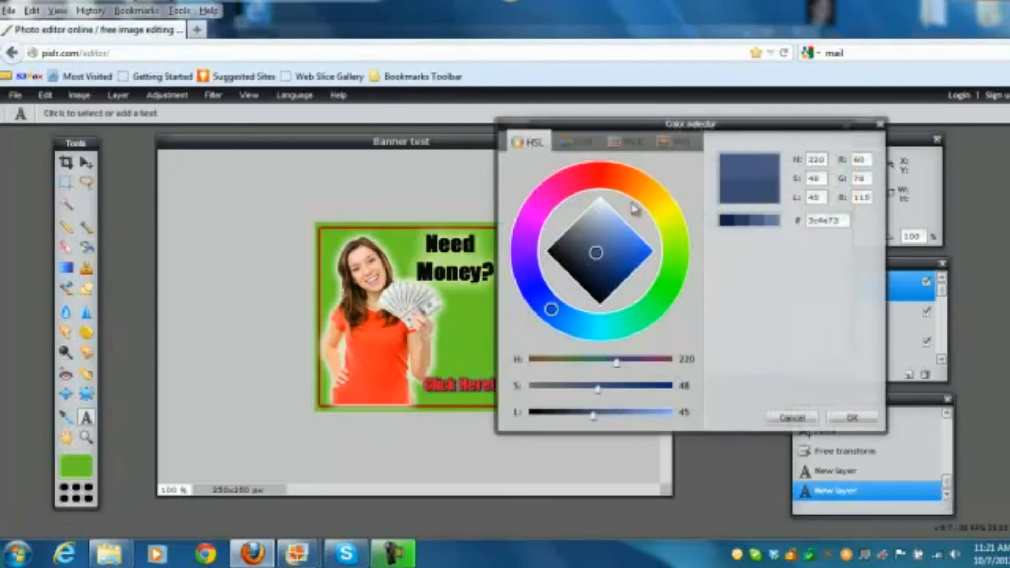
pyautogui.moveTo(661, 196); pyautogui.dragTo(663, 209)
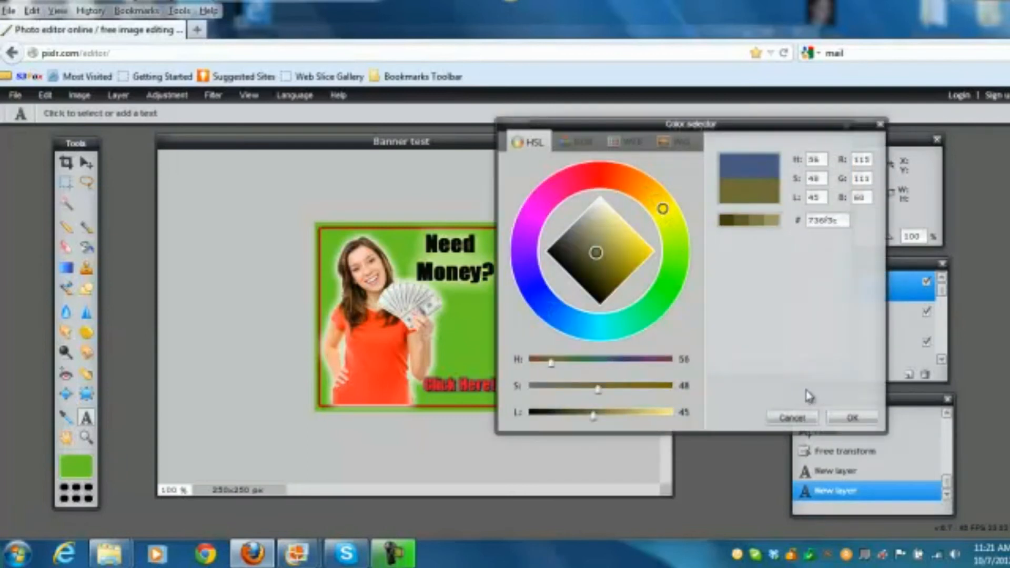
pyautogui.click(852, 419)
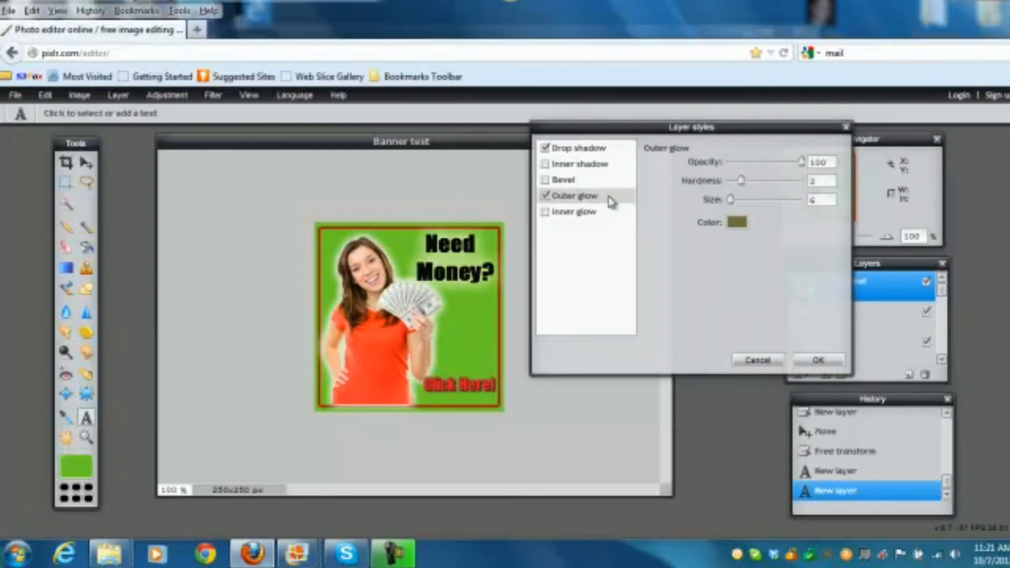
pyautogui.click(737, 222)
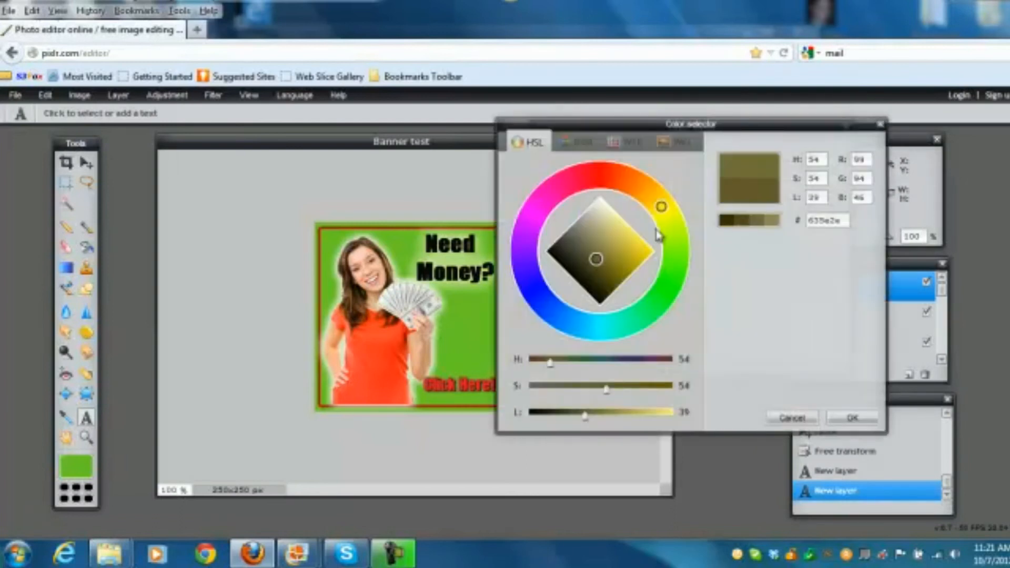
pyautogui.click(634, 238)
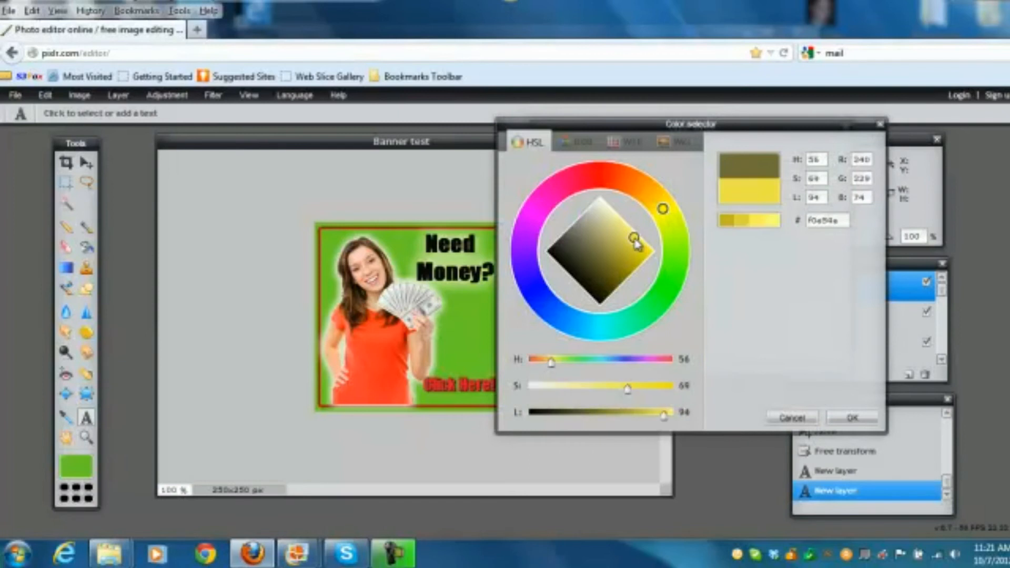
pyautogui.click(851, 418)
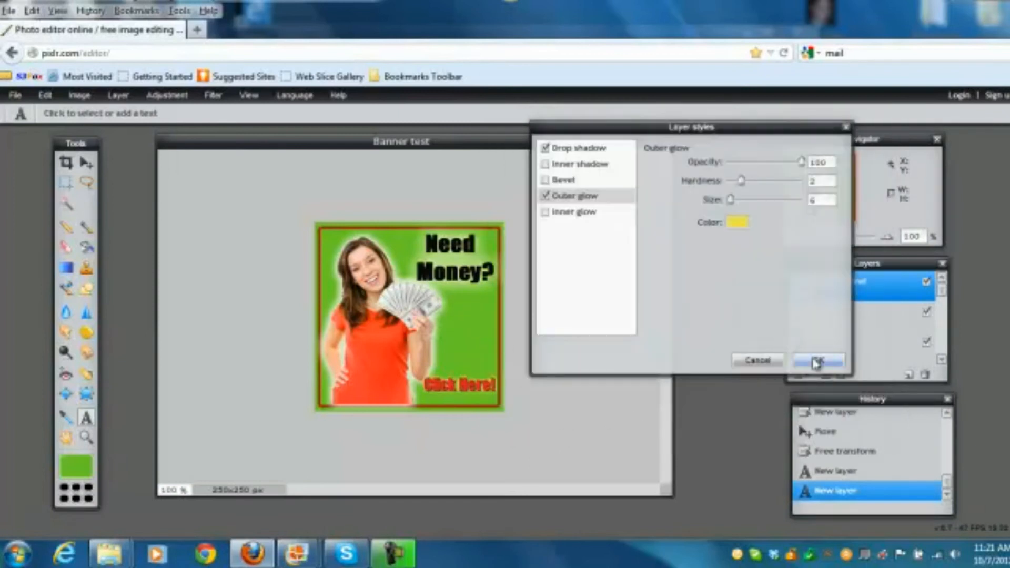
pyautogui.click(816, 362)
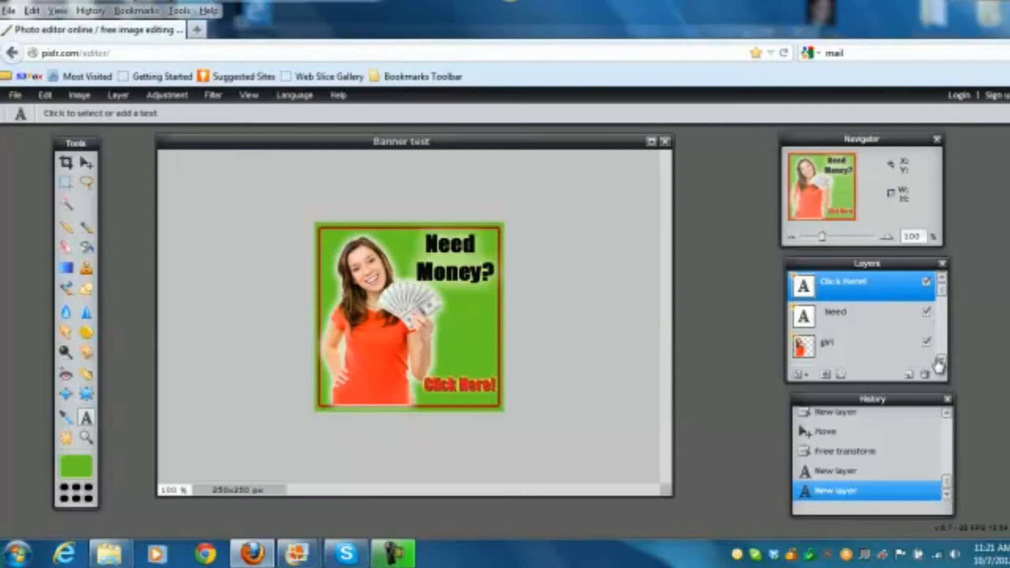
# Step: Review the banner's layer stack from the Click Here! text down to the Background layer and back
pyautogui.click(941, 359)
pyautogui.click(941, 359)
pyautogui.click(941, 360)
pyautogui.click(941, 359)
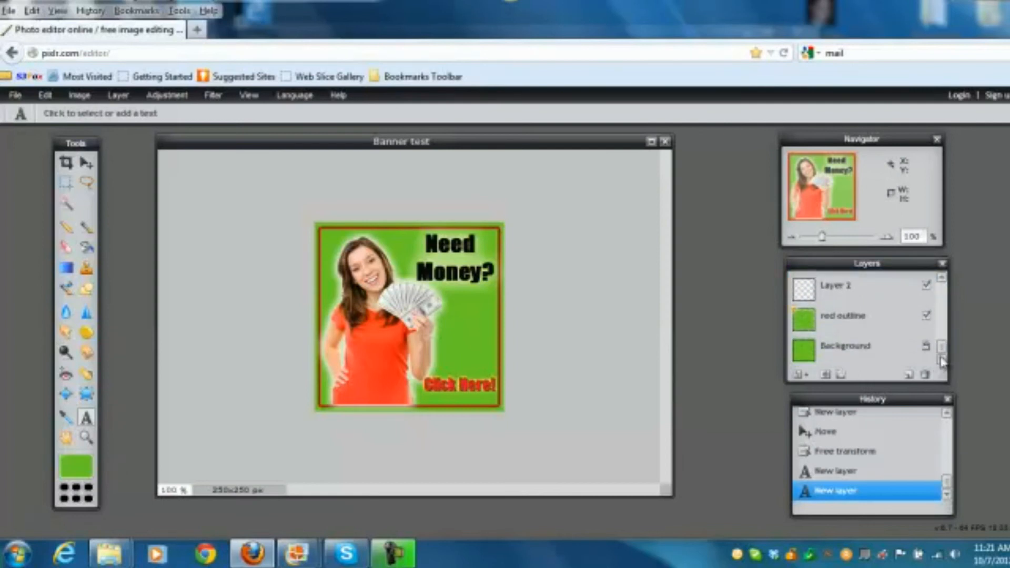
pyautogui.click(941, 277)
pyautogui.click(941, 278)
pyautogui.click(941, 277)
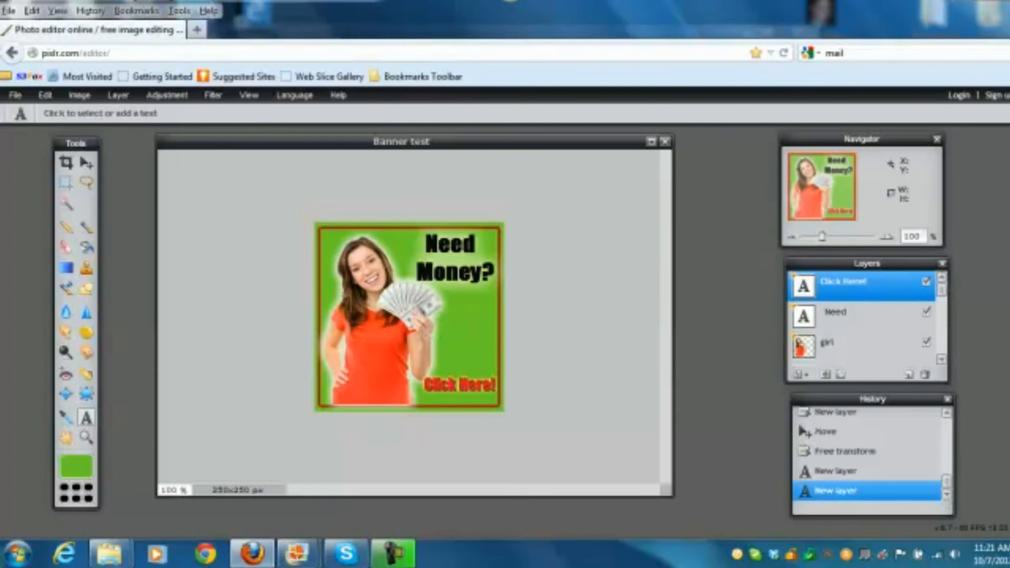
# Step: Save the banner to the Desktop as a layered Pixlr image (PXD) named Banner test
pyautogui.click(17, 98)
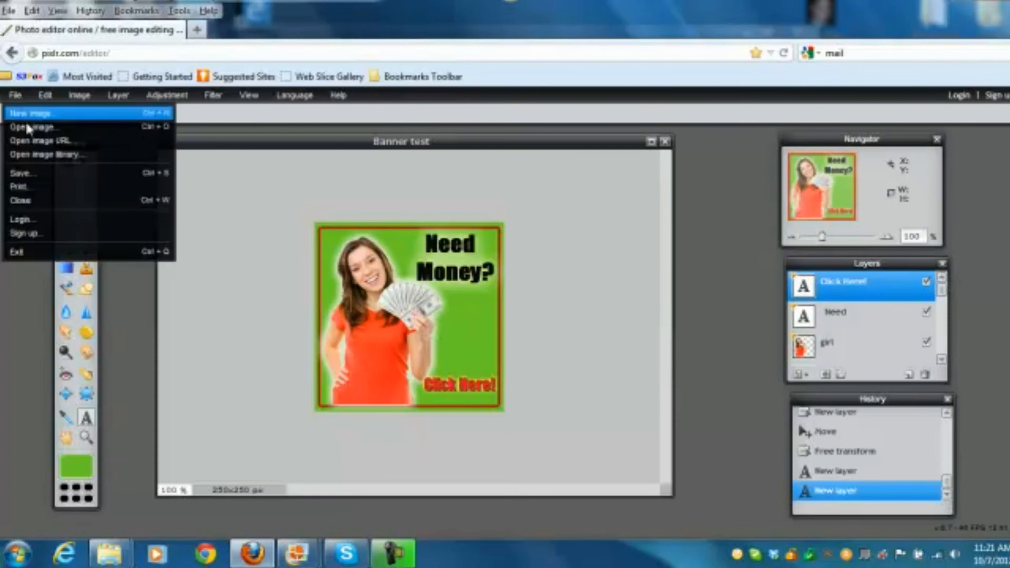
pyautogui.click(45, 176)
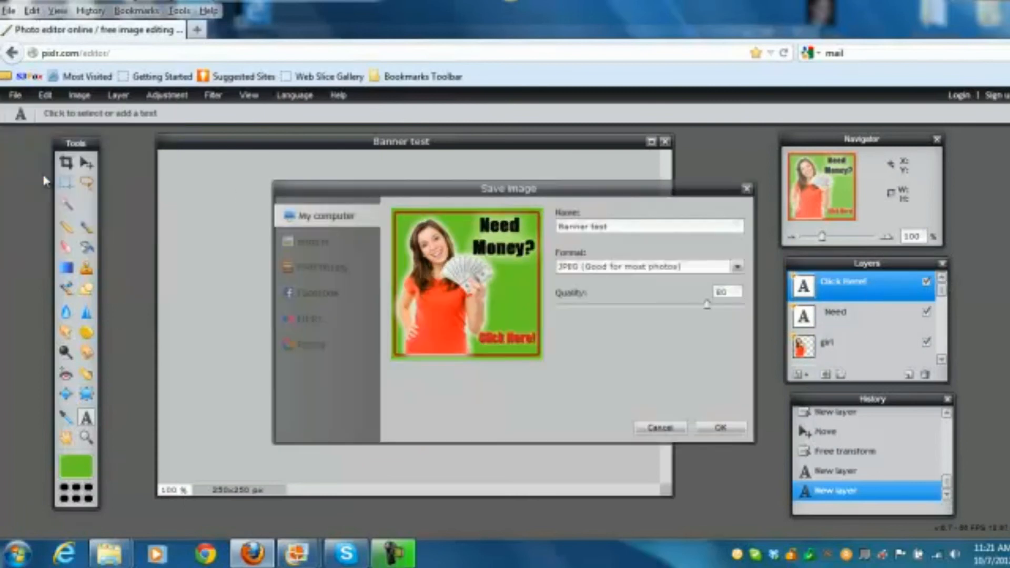
pyautogui.click(738, 268)
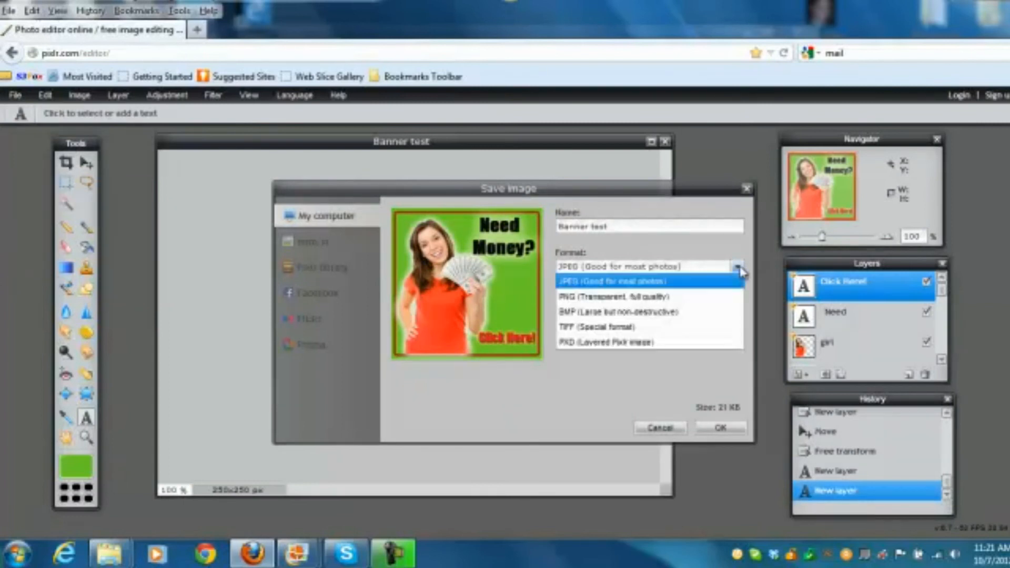
pyautogui.click(677, 350)
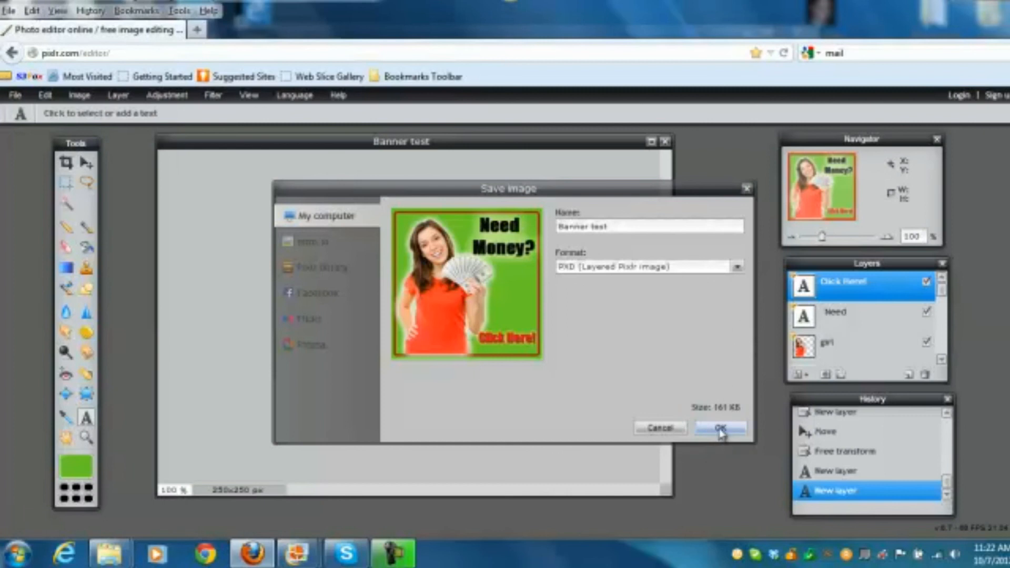
pyautogui.click(720, 428)
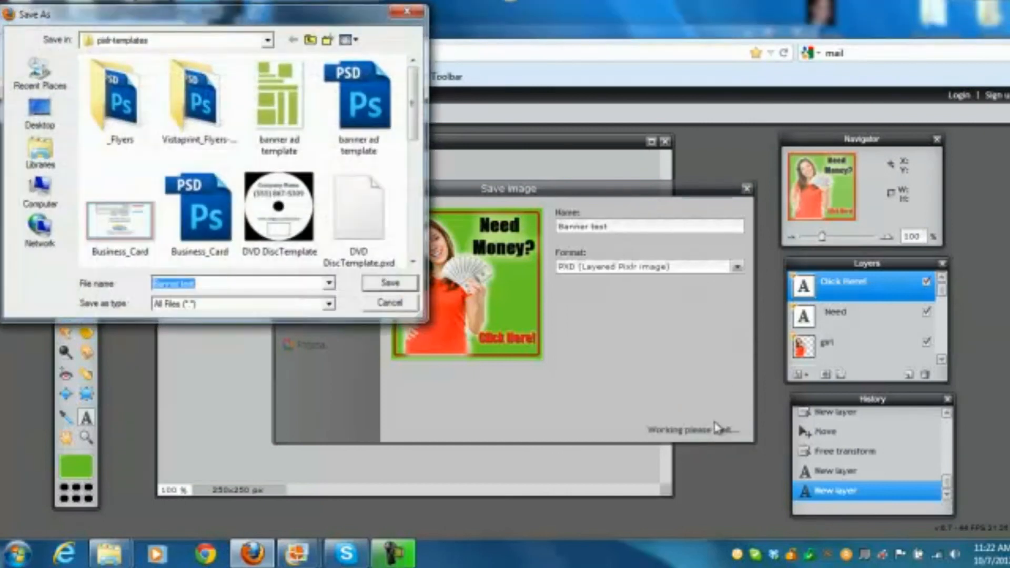
pyautogui.click(40, 110)
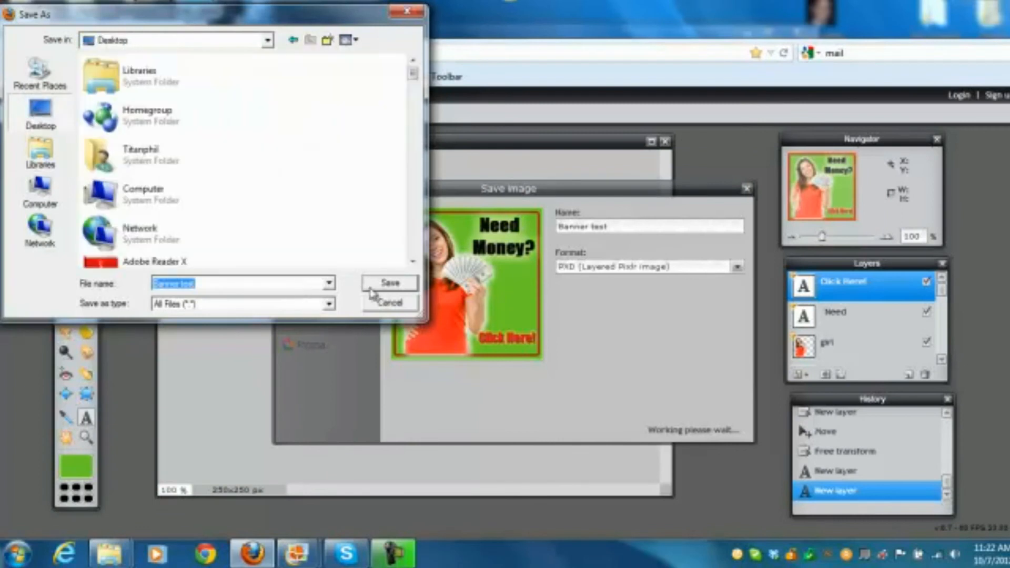
pyautogui.click(389, 284)
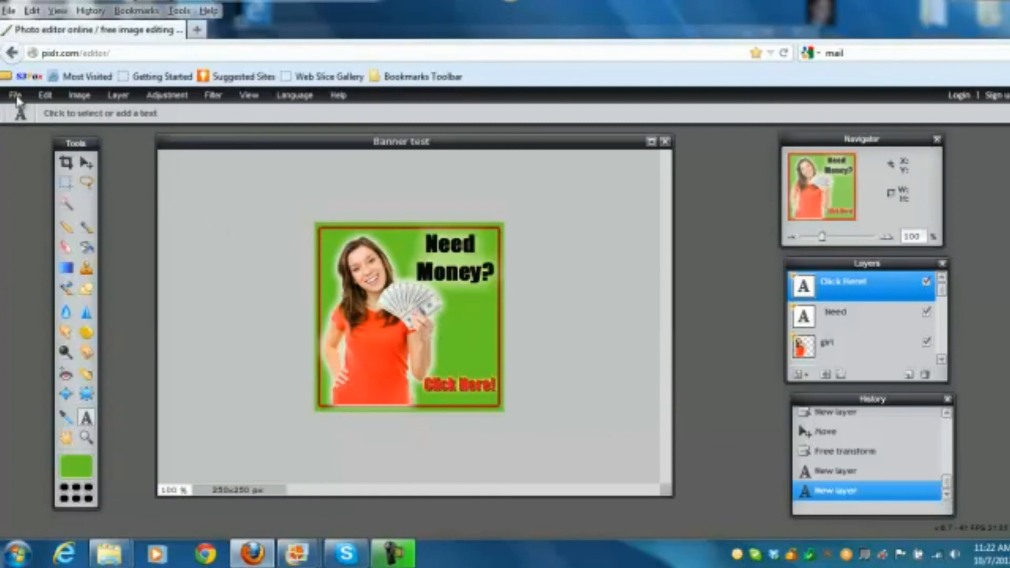
# Step: Save a JPEG copy of the banner to the Desktop as Banner test at quality 80
pyautogui.click(16, 96)
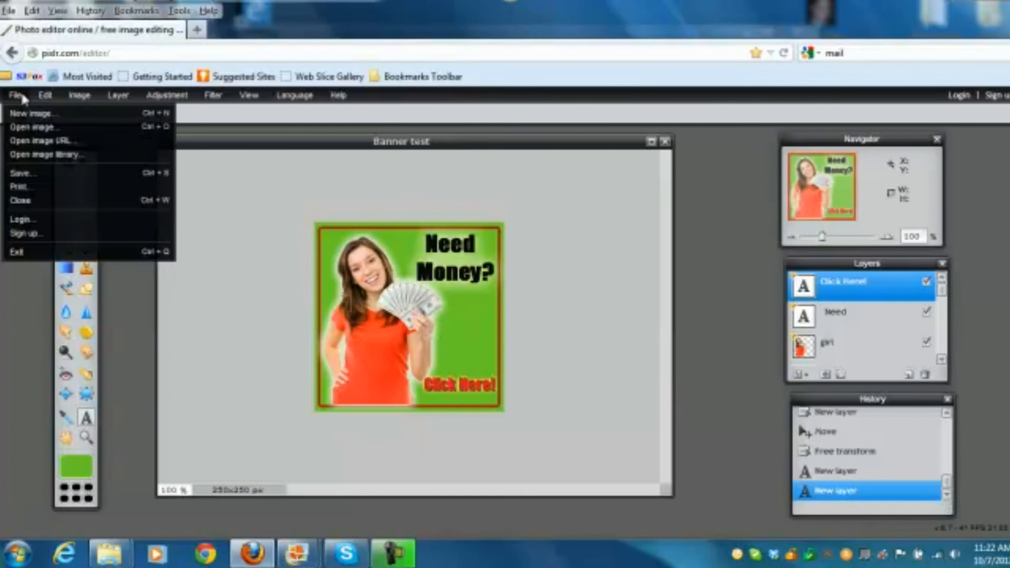
pyautogui.click(34, 173)
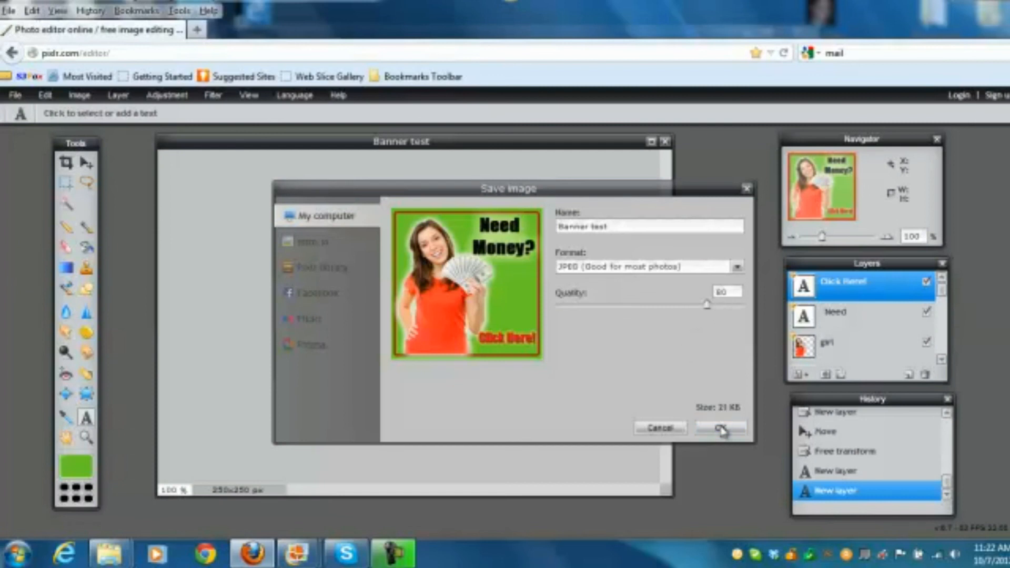
pyautogui.click(720, 429)
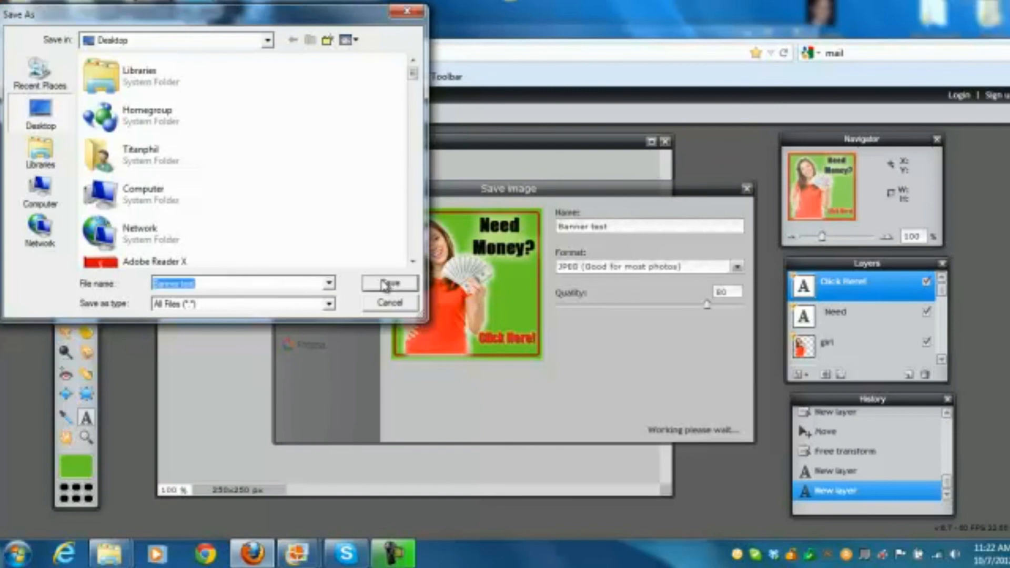
pyautogui.click(387, 283)
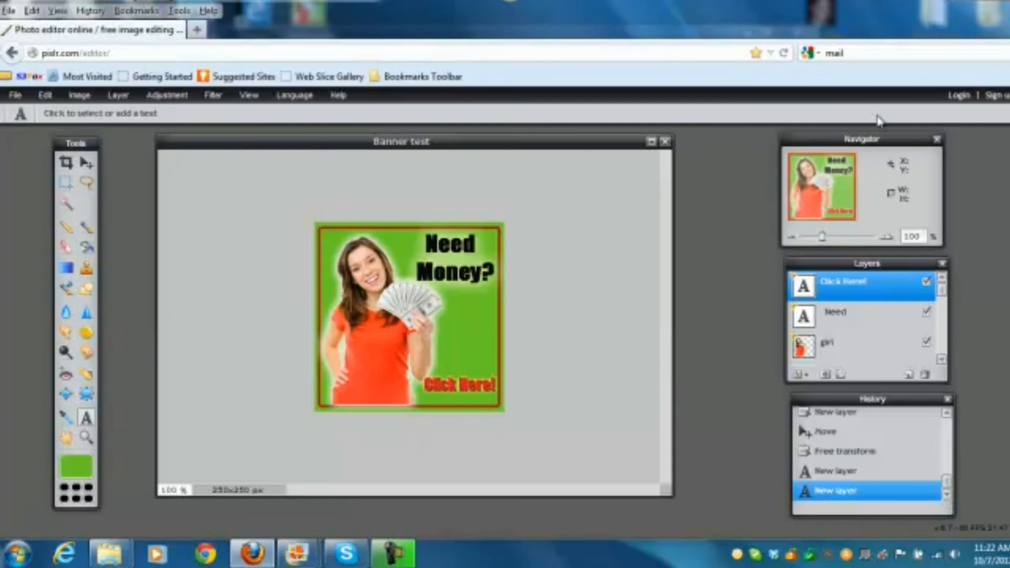
# Step: Clear the open windows from the desktop and open the saved Banner test JPEG in the photo viewer
pyautogui.click(957, 2)
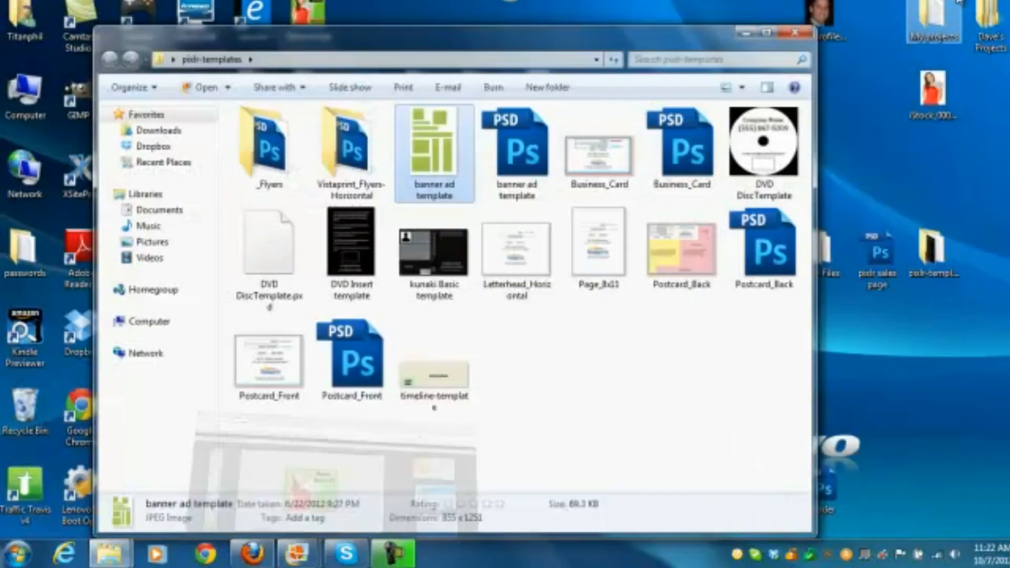
pyautogui.click(744, 37)
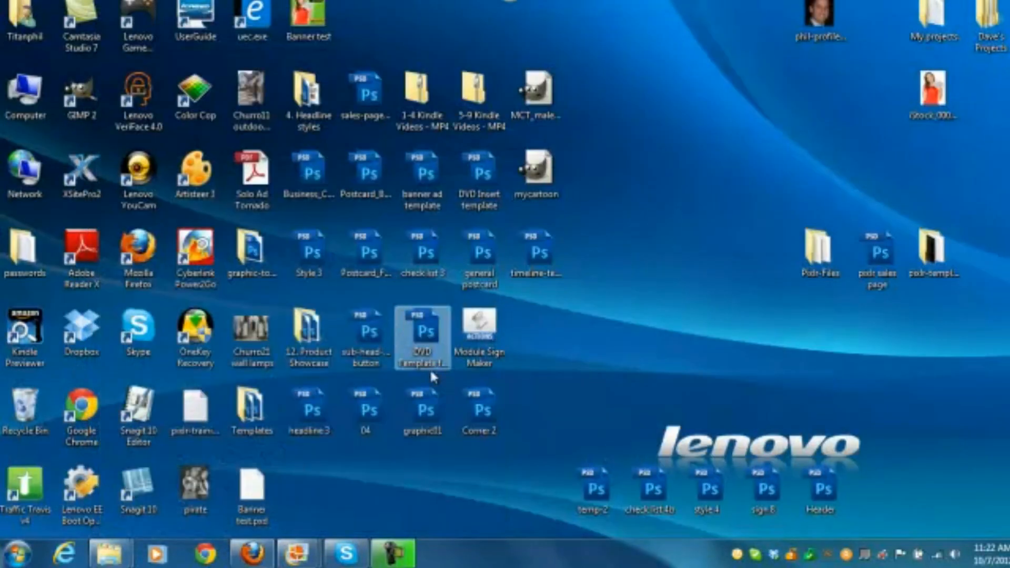
pyautogui.doubleClick(309, 21)
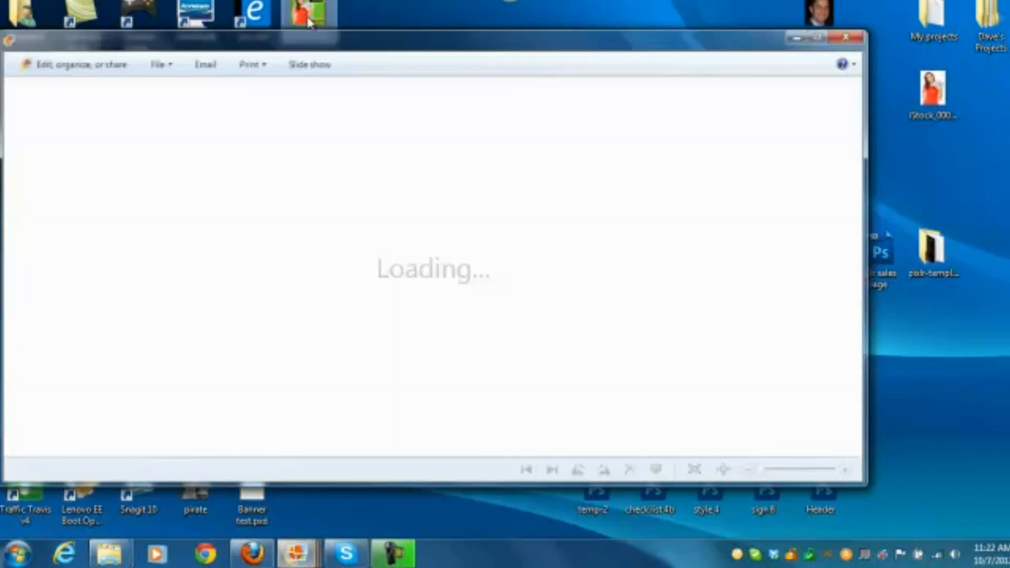